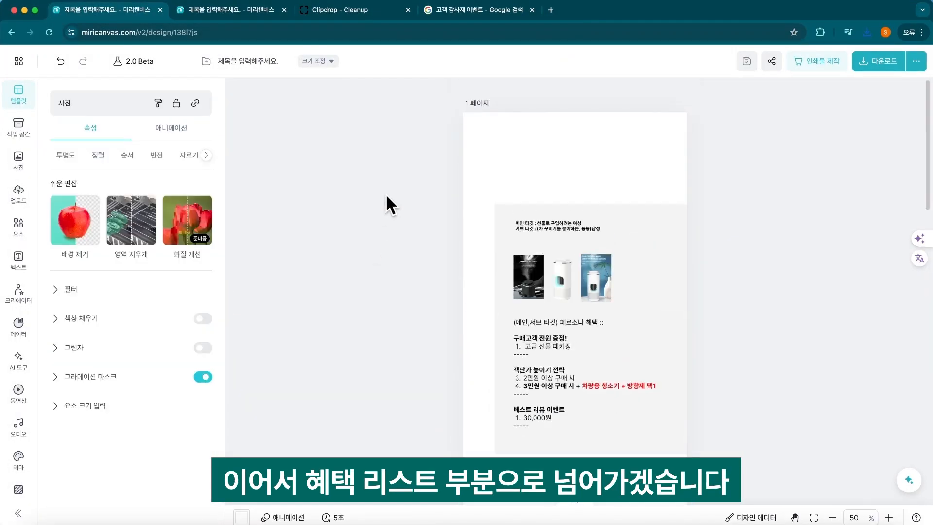
Step: Paste a copy of the intro text onto blank page 3 and set its text colour to black (#000000)
left_click(658, 320)
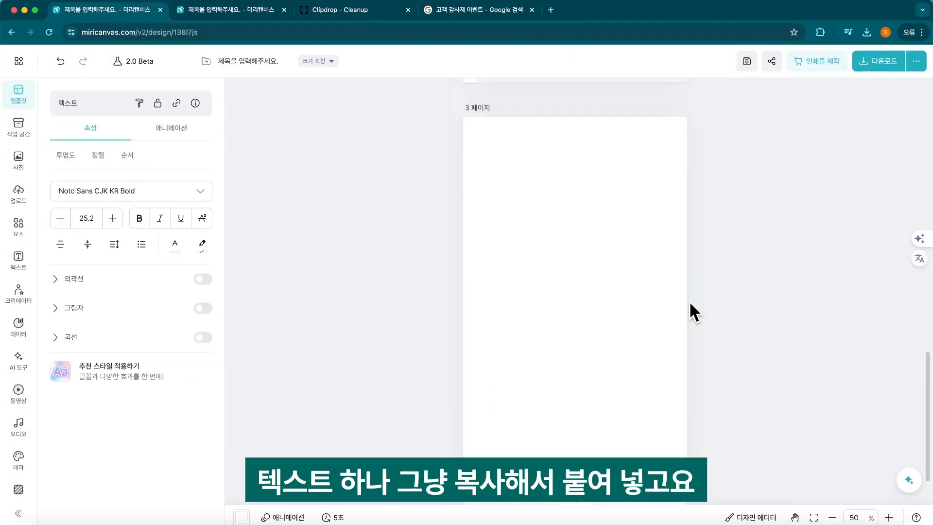
left_click(651, 299)
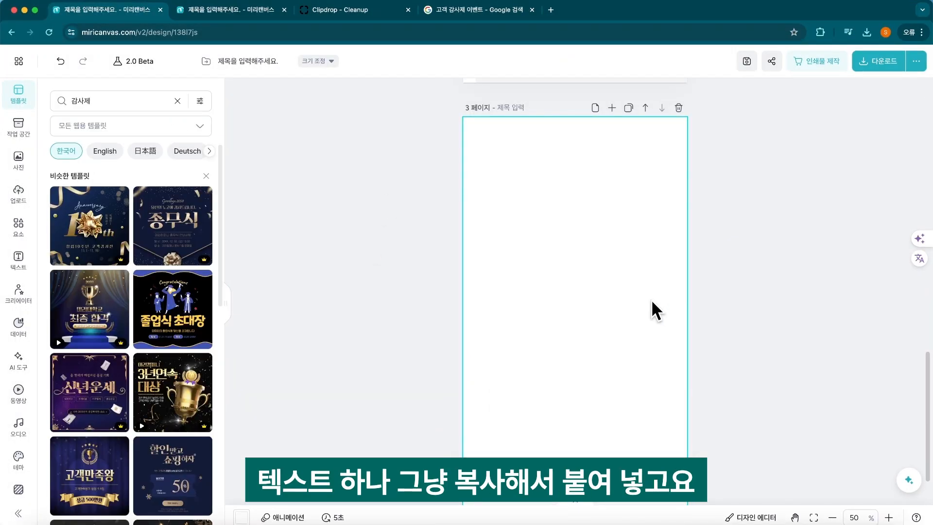
key("super+v")
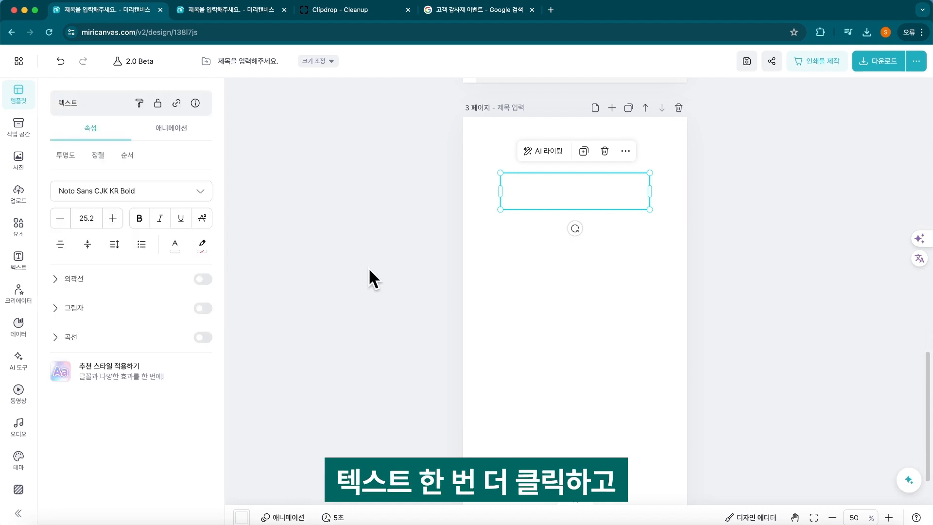
left_click(175, 244)
left_click(206, 206)
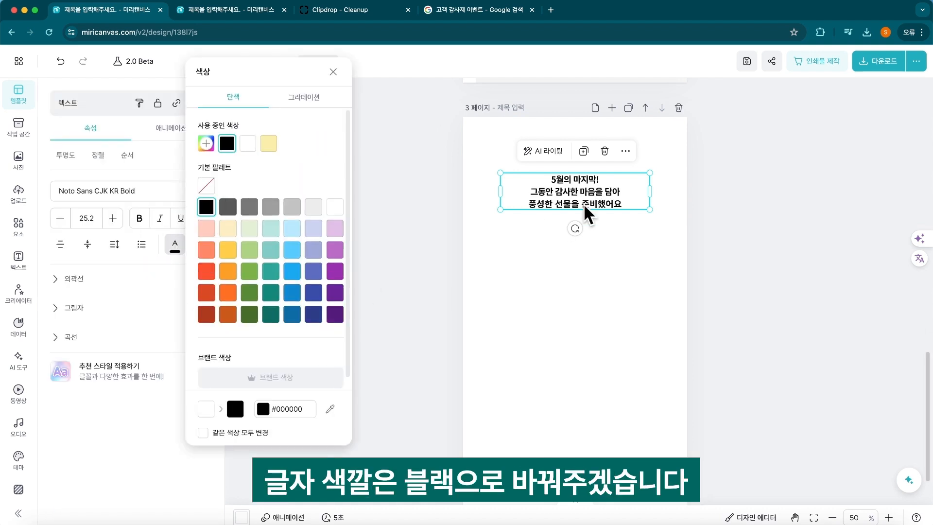
left_click(729, 210)
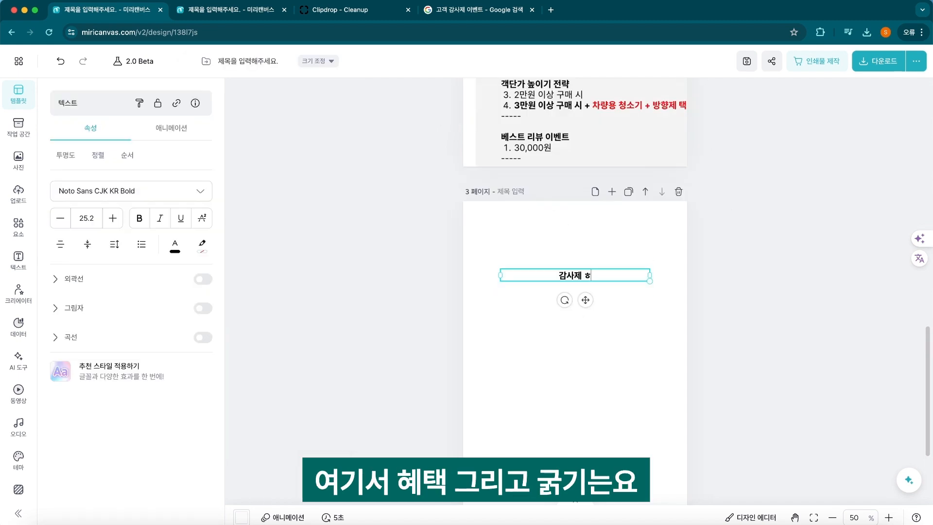
Step: Replace the pasted text with "감사제 혜택 01" and set its font to Noto Sans CJK KR Medium
type("혜택 01")
left_click(204, 191)
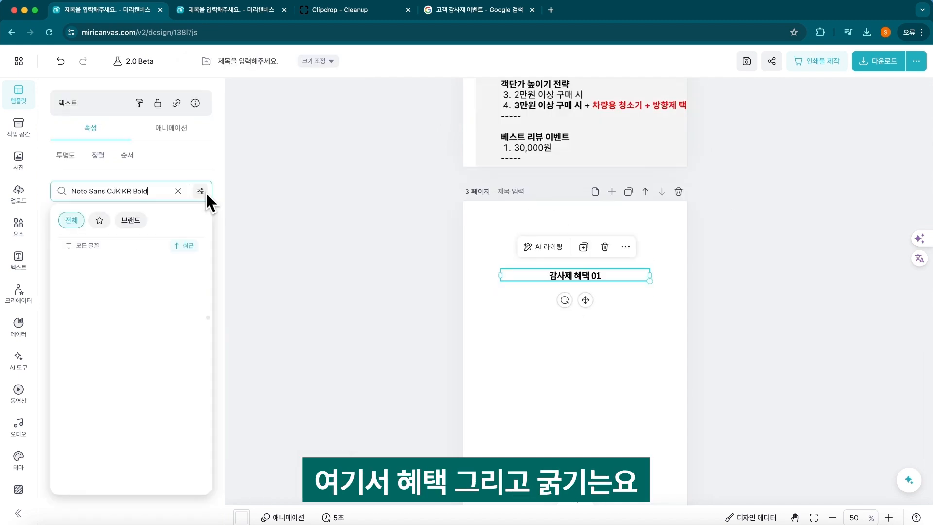
left_click(170, 315)
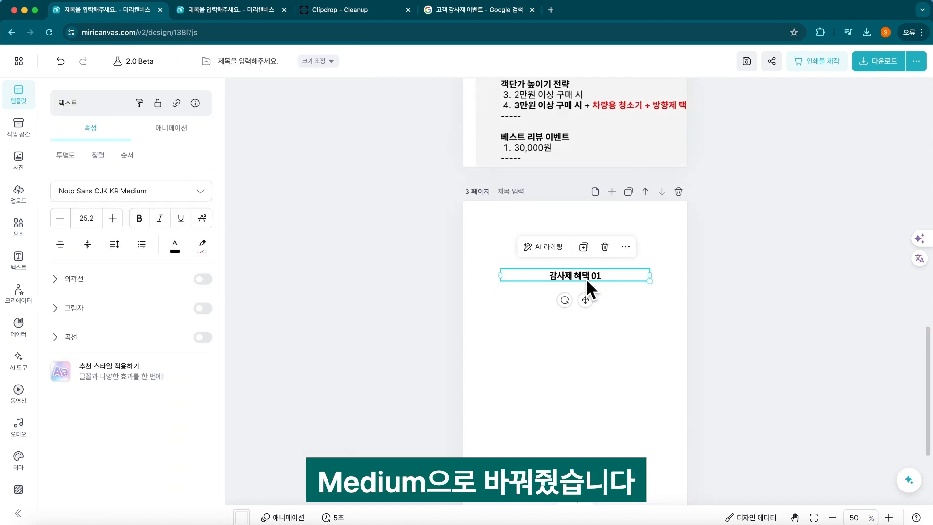
Step: Duplicate the "감사제 혜택 01" text below itself and turn the copy into a size 48.9 heading reading "구매 고객 전원 증정"
mouse_move(585, 305)
left_mouse_down()
mouse_move(580, 287)
mouse_move(579, 300)
left_mouse_up()
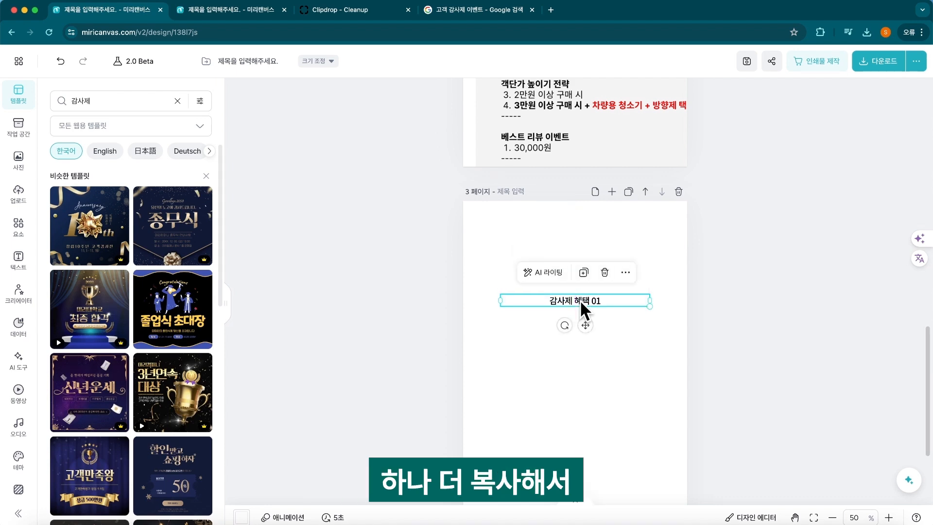
double_click(580, 299)
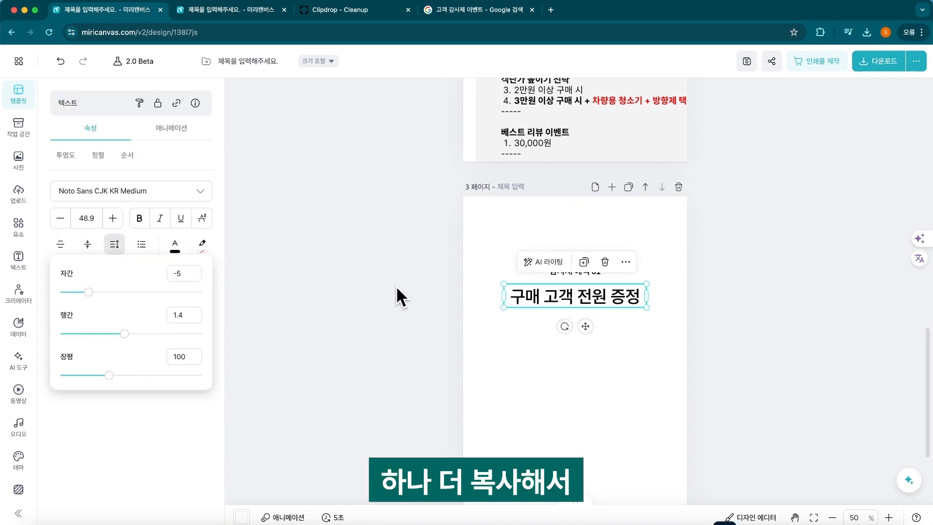
left_click(601, 293)
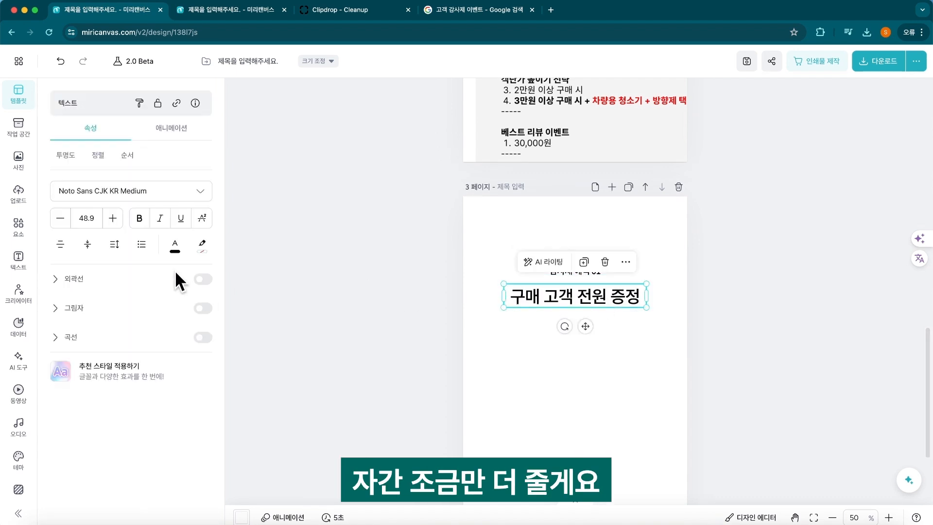
Step: Set the letter spacing of the "구매 고객 전원 증정" heading to -7
left_click(114, 243)
left_click(183, 270)
type("-7")
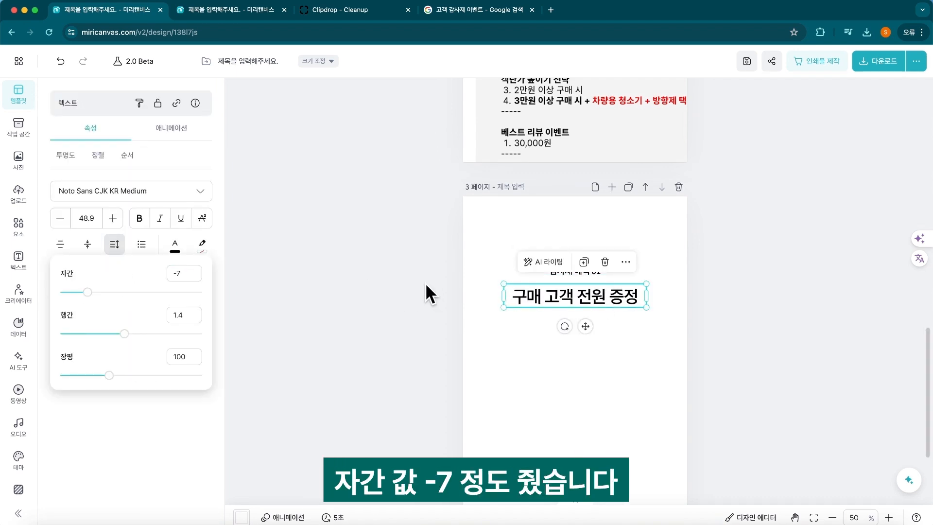
left_click(424, 282)
scroll(570, 403, "up", 1)
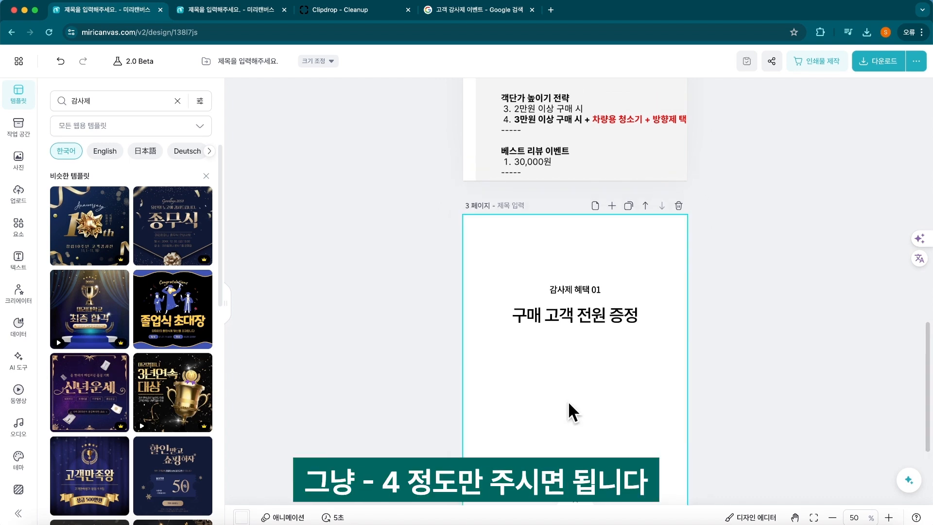
Step: Look through the benefit list on page 2 and compare it with the cover page and the new benefit page
scroll(607, 292, "down", 5)
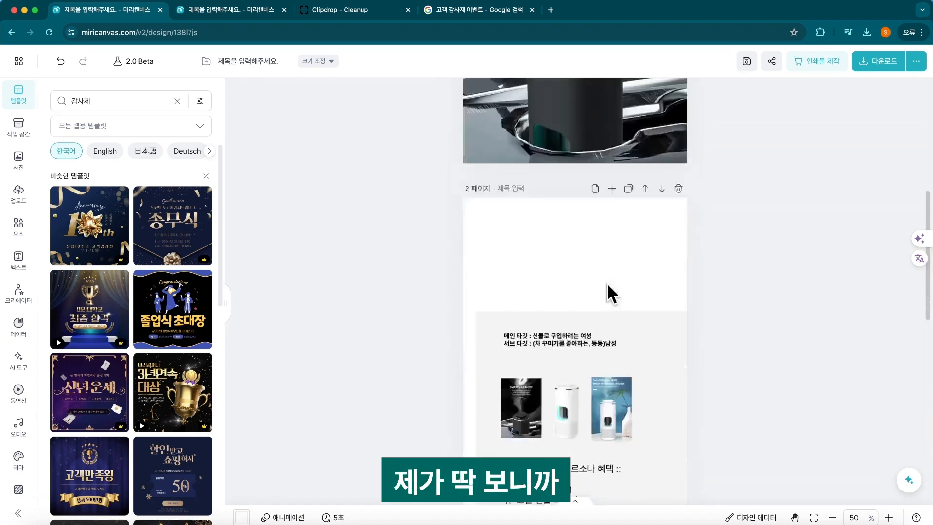
scroll(558, 272, "up", 8)
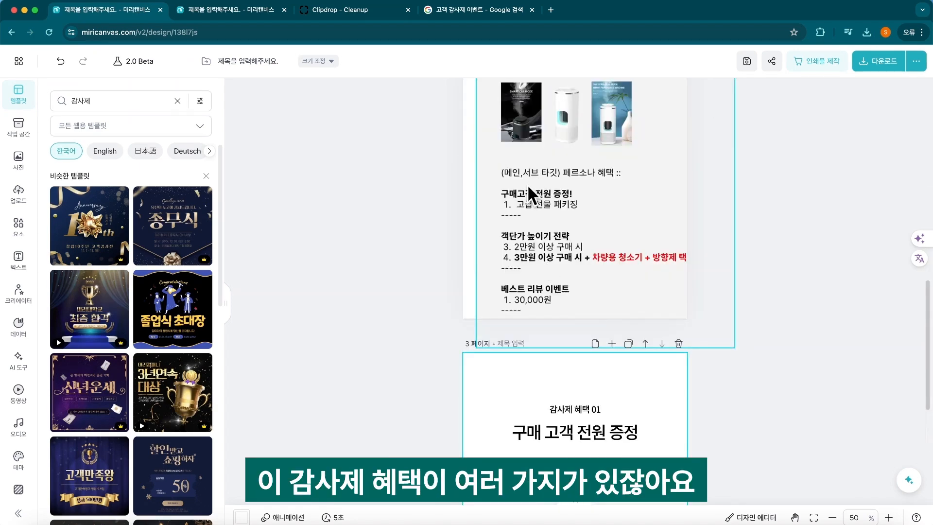
scroll(585, 333, "down", 10)
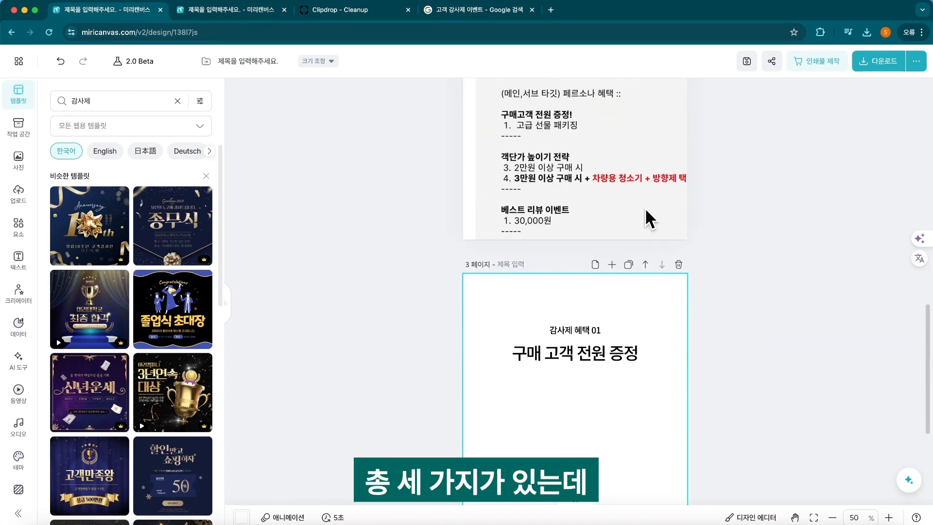
scroll(524, 214, "down", 4)
left_click_drag(493, 174, 681, 505)
scroll(629, 430, "up", 10)
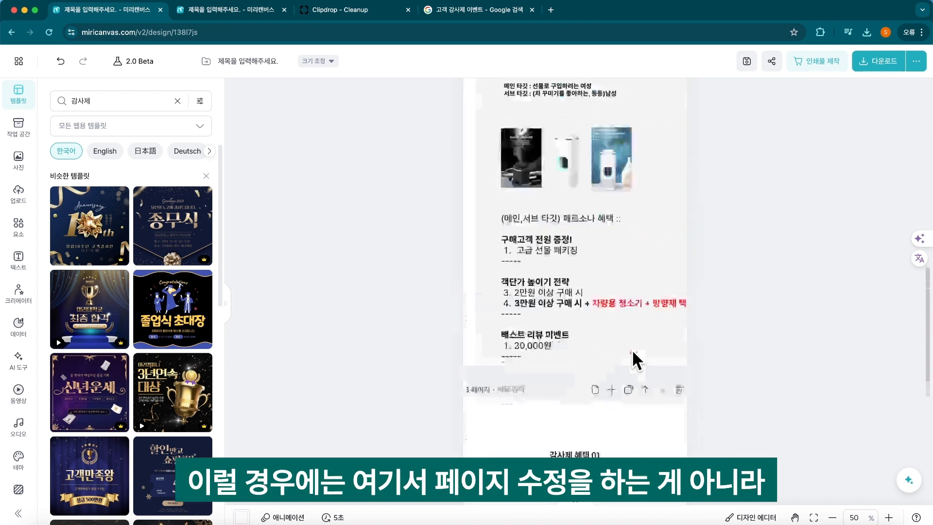
scroll(436, 194, "up", 20)
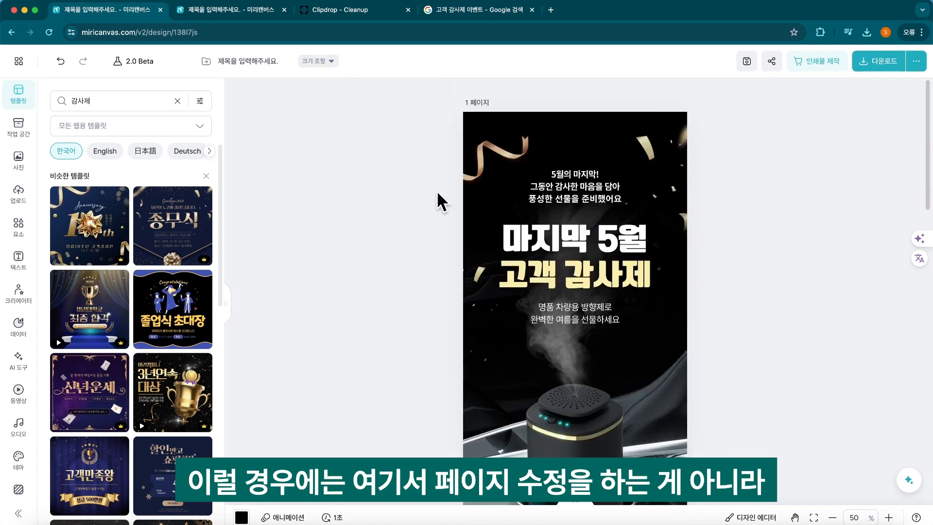
scroll(442, 204, "down", 20)
Step: Create a new design of 860 x 2000 px for the benefit section
left_click_drag(668, 294, 529, 72)
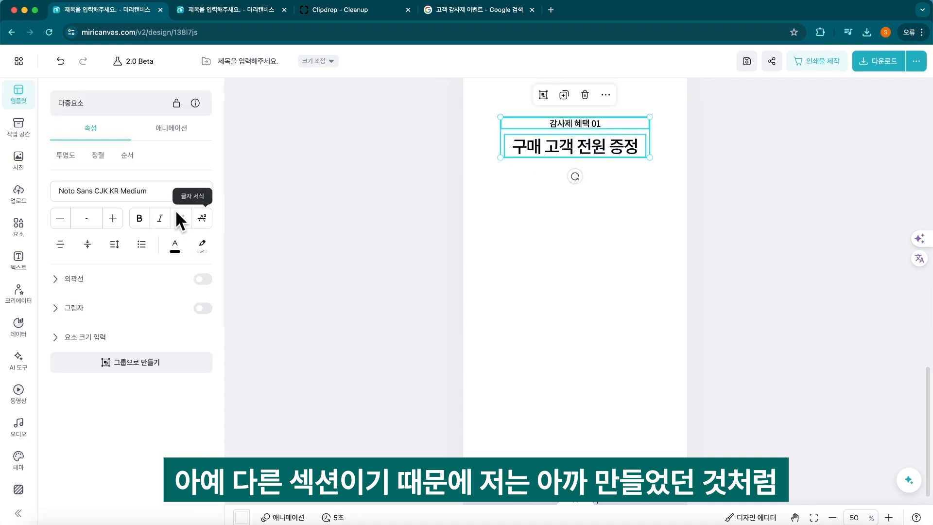
left_click(15, 63)
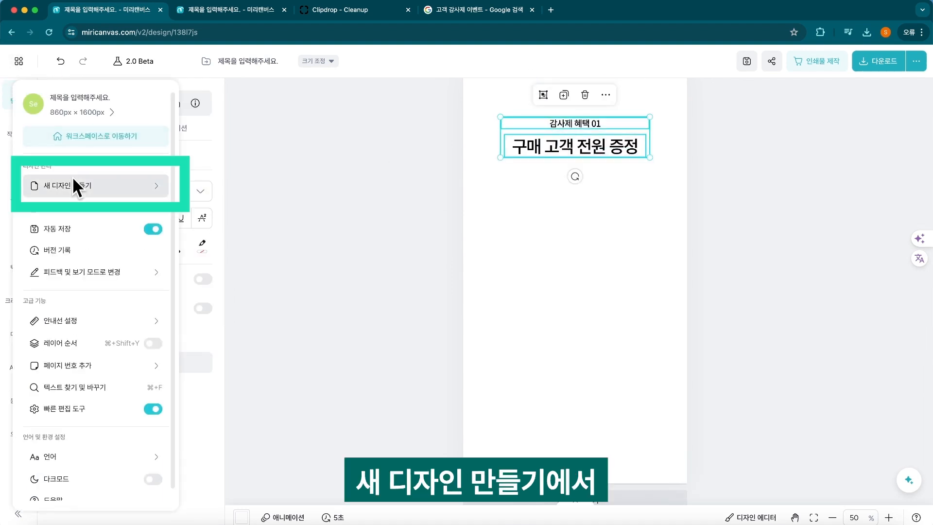
mouse_move(73, 184)
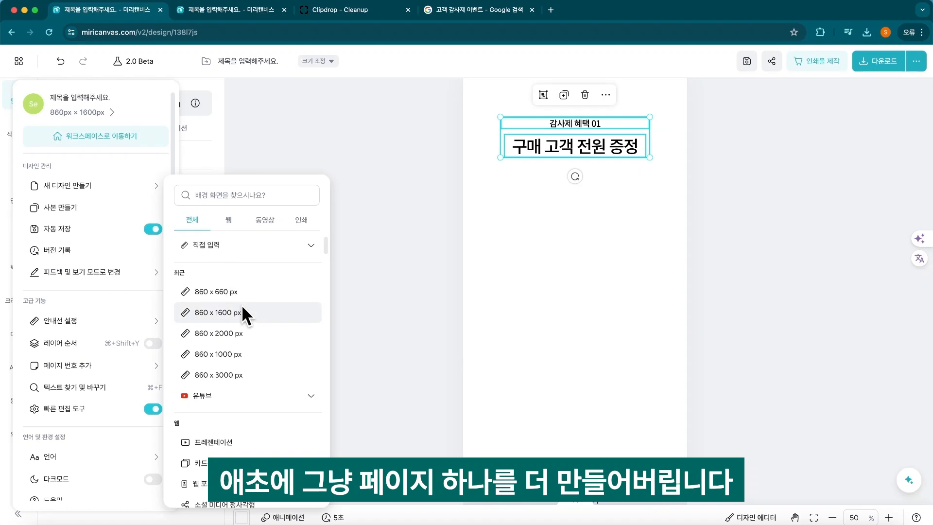
left_click(257, 336)
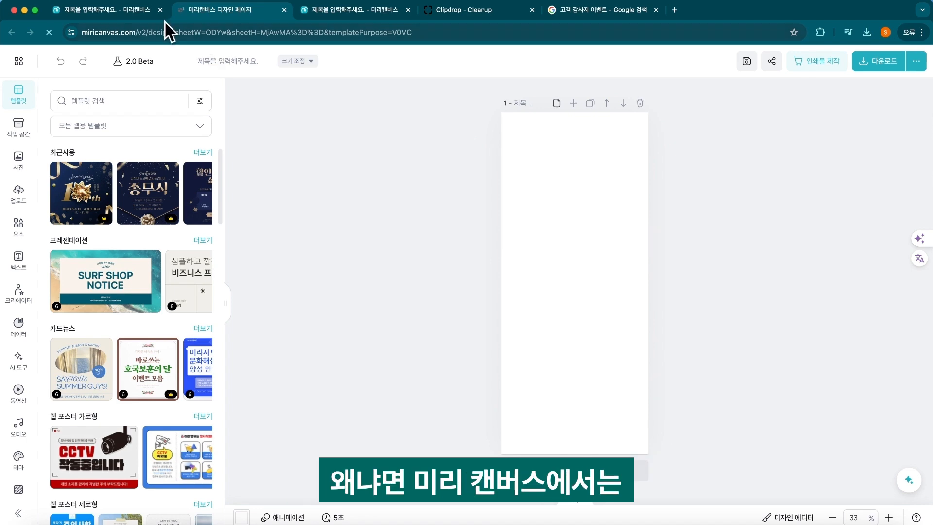
Step: Return to the original design and cut the "감사제 혜택 01" and "구매 고객 전원 증정" texts from page 3
left_click(136, 10)
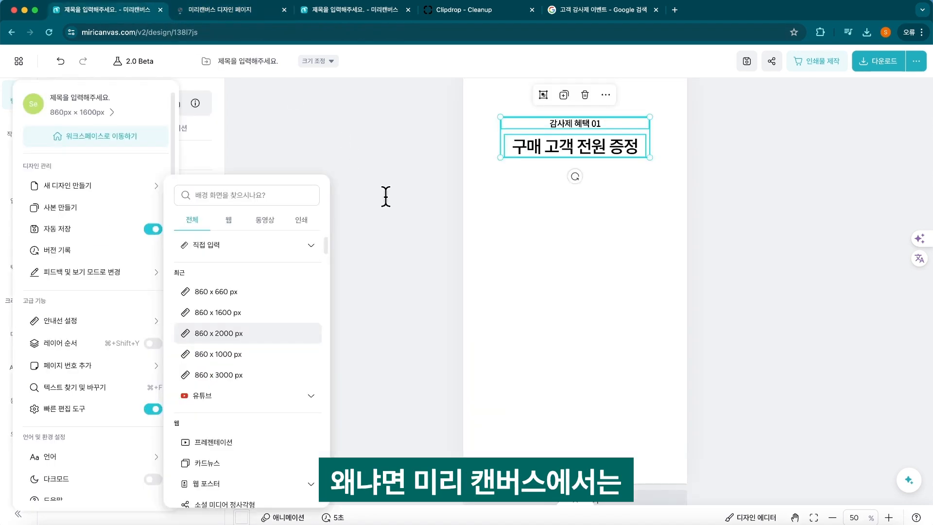
left_click(555, 159)
scroll(512, 121, "up", 3)
left_click(573, 264)
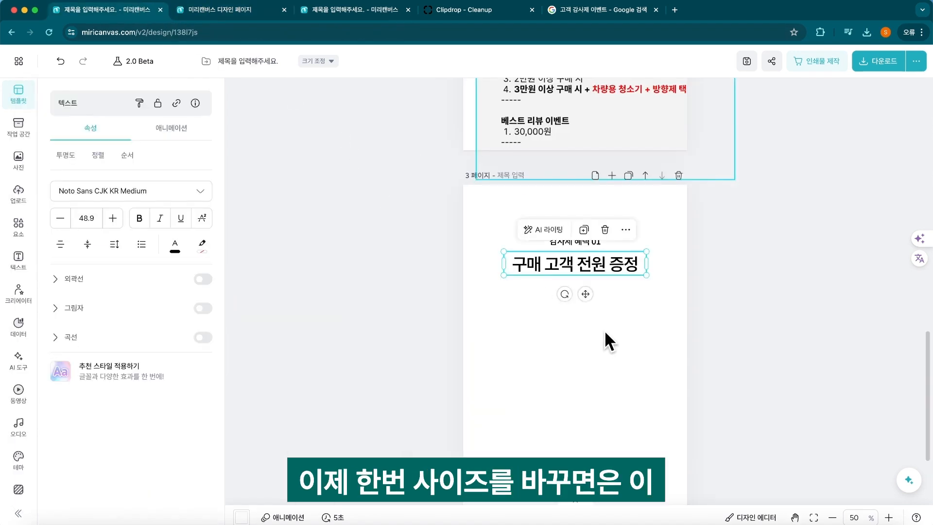
left_click_drag(610, 334, 494, 231)
key("Delete")
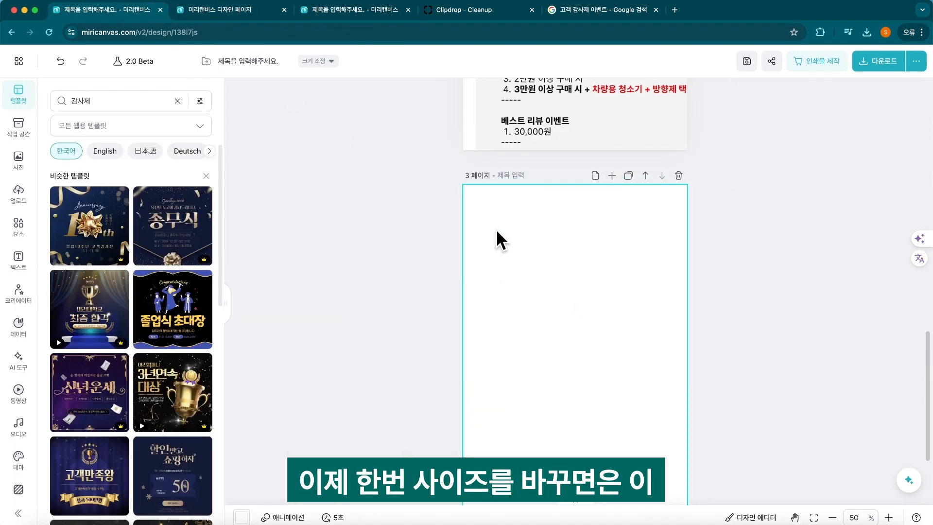
left_click(529, 216)
key("ctrl+z")
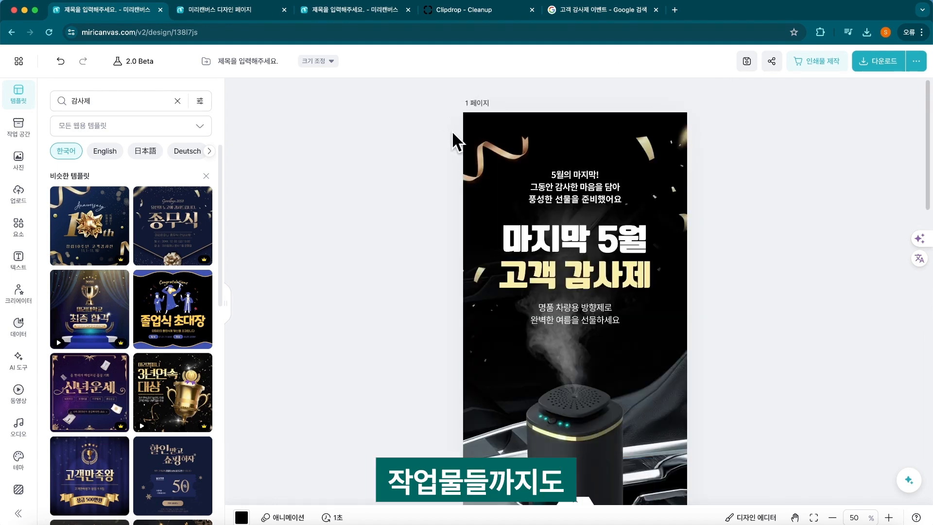
scroll(481, 204, "down", 2)
scroll(485, 225, "up", 10)
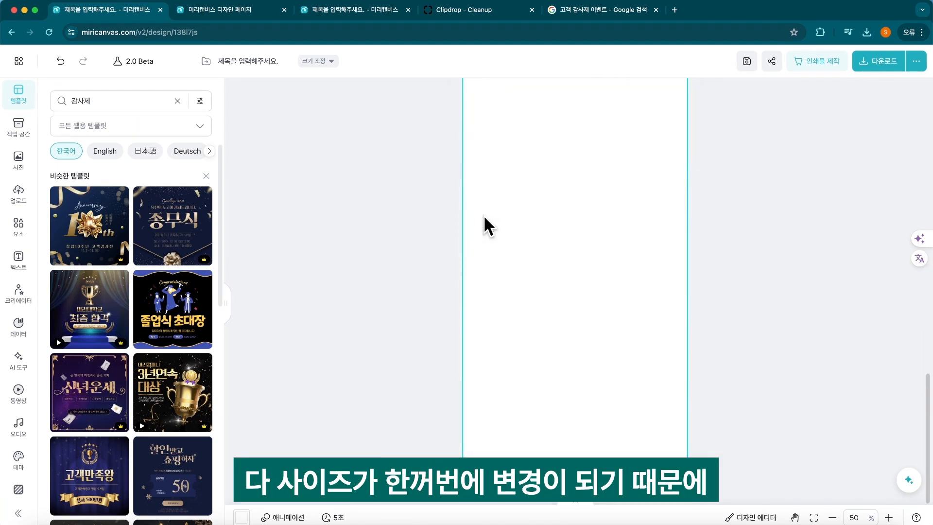
Step: Switch to the new 860 x 2000 px design and paste the two benefit texts onto its blank page
left_click(356, 11)
left_click(244, 11)
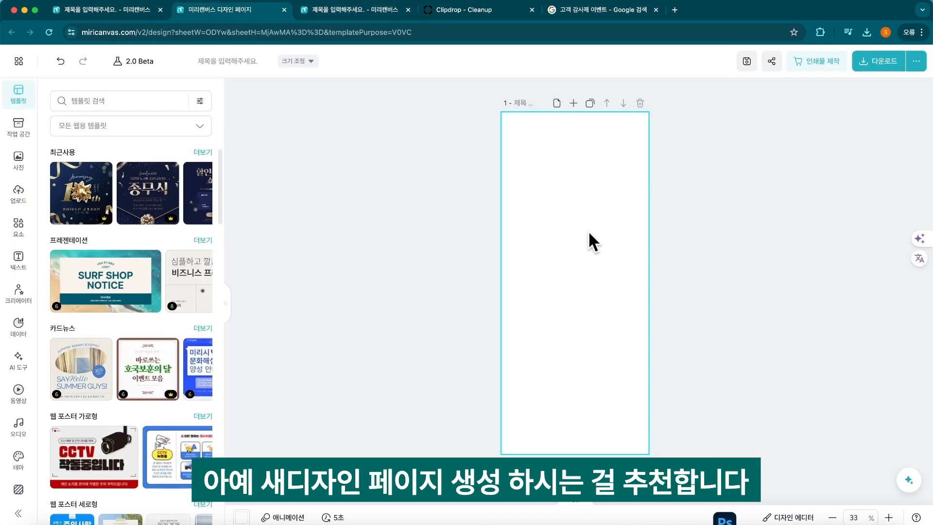
key("ctrl+v")
left_click(665, 157)
key("ctrl+equal")
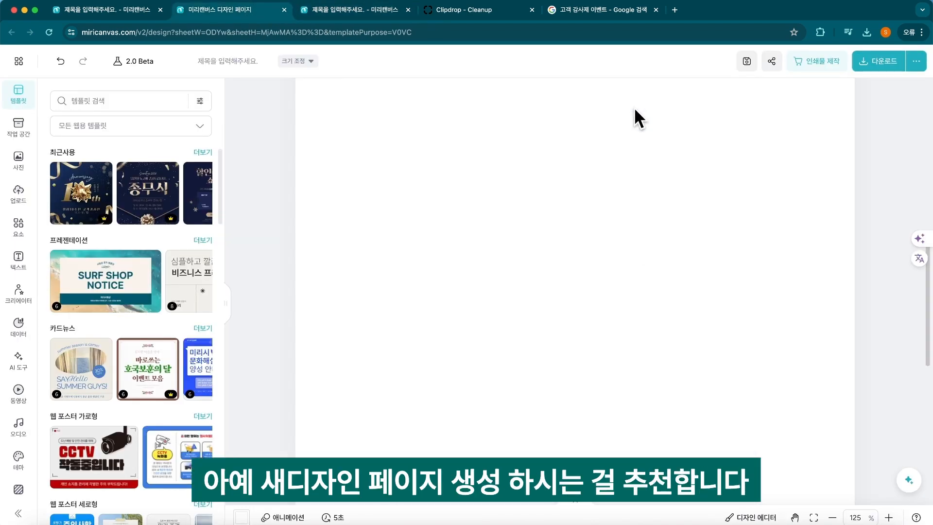
Step: Change the font of the "구매 고객 전원 증정" heading to Noto Sans CJK KR Bold
left_click(204, 189)
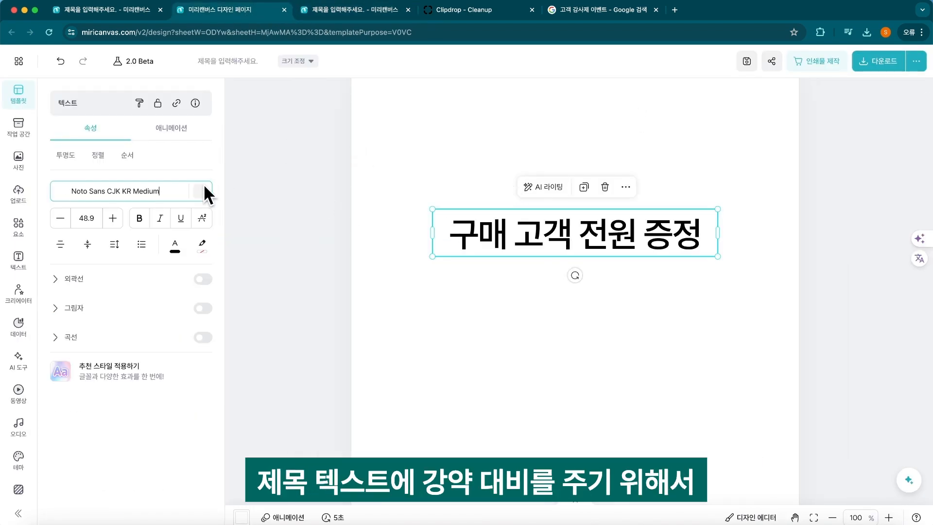
left_click(80, 267)
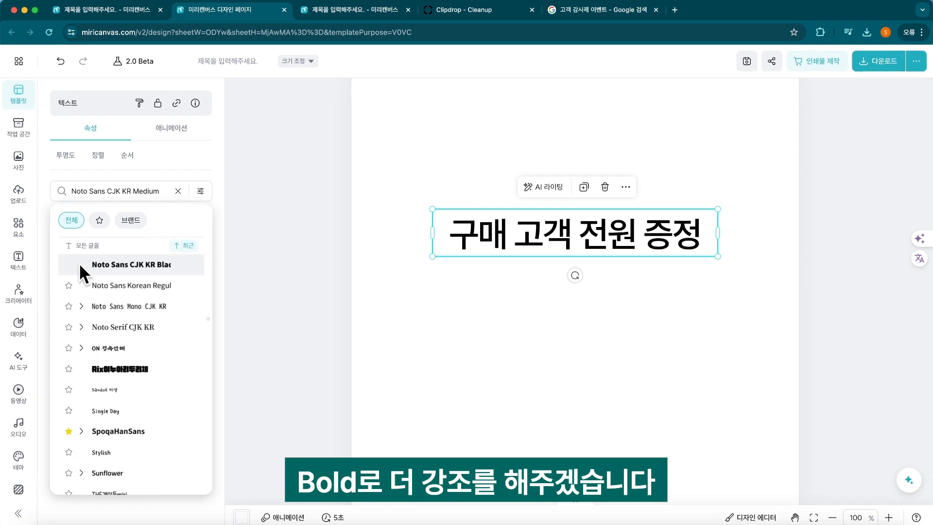
left_click(96, 306)
left_click(385, 335)
Step: Scale down the "감사제 혜택 01" label so it is clearly smaller than the heading below it
left_click(575, 188)
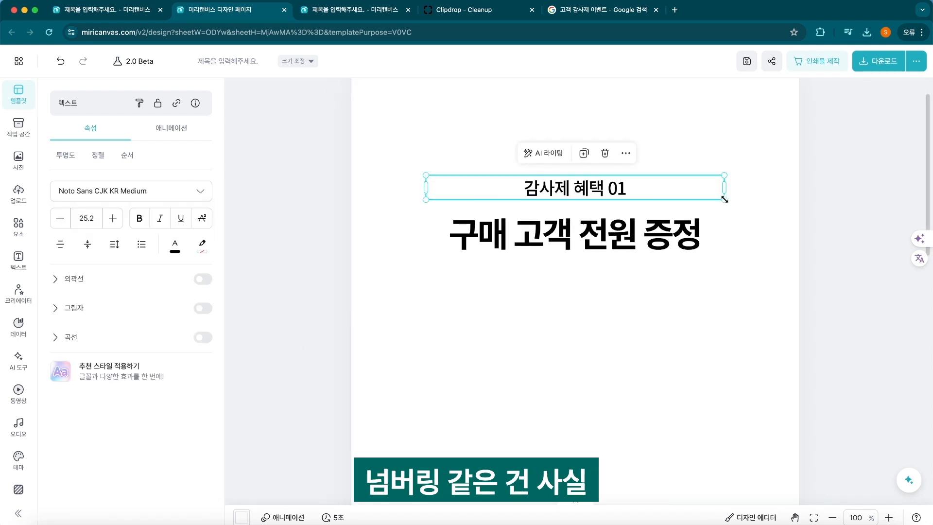
left_click_drag(722, 199, 687, 197)
left_click(724, 310)
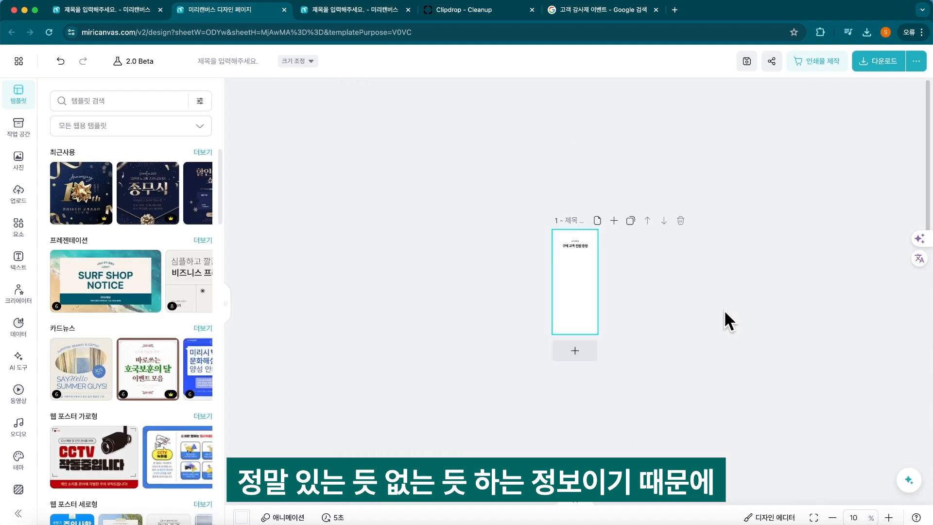
Step: Select the label and heading together and shift them slightly lower on the page
left_click(580, 244)
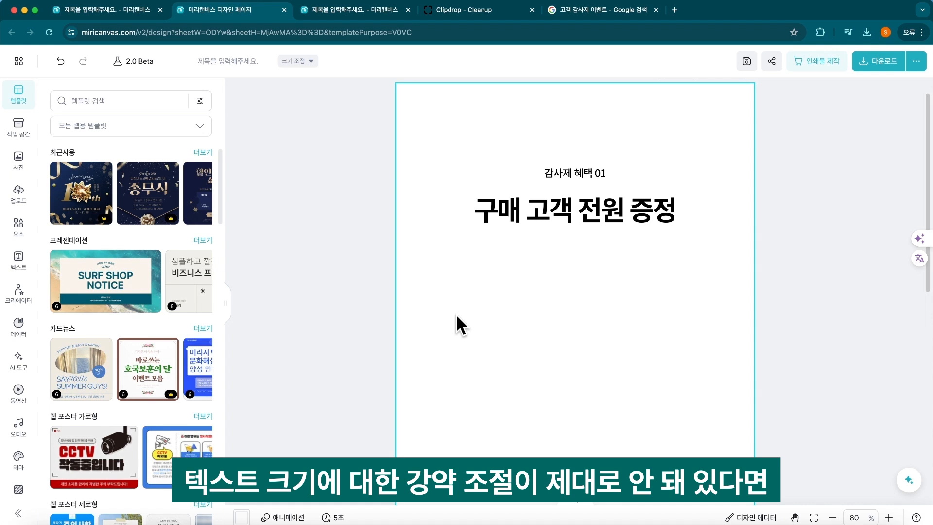
left_click_drag(461, 136, 683, 338)
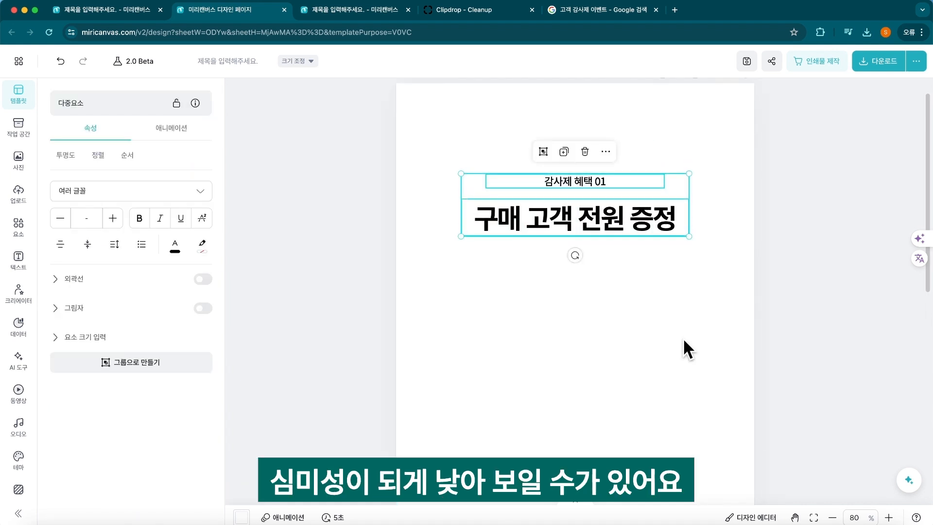
left_click(683, 338)
scroll(683, 337, "down", 1)
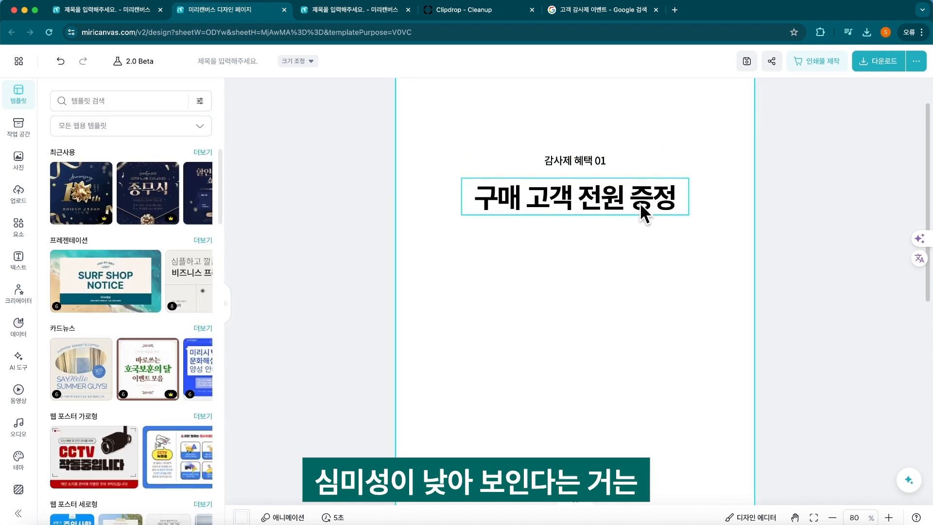
Step: Duplicate the "구매 고객 전원 증정" heading a little below the original and open the copy's text for editing
left_click(609, 197)
left_click_drag(608, 197, 584, 290)
double_click(585, 289)
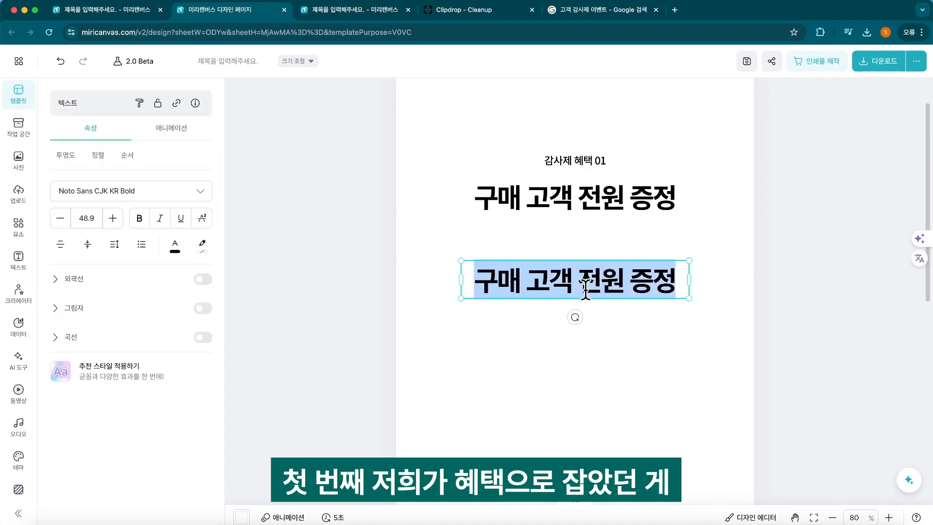
Step: Check the benefit notes in the original design and replace the copied heading with left-aligned "명품 선물 패키징" text
left_click(128, 9)
scroll(521, 188, "down", 6)
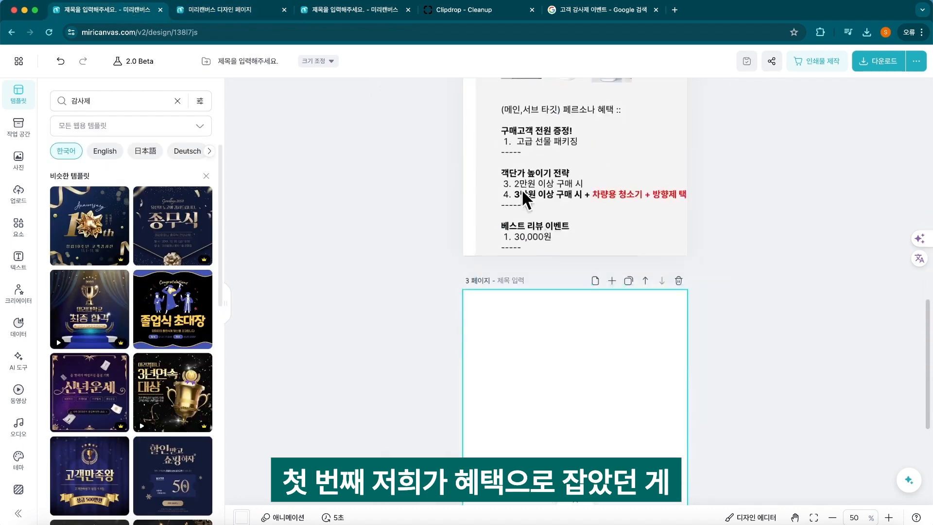
scroll(514, 158, "up", 2)
left_click(558, 220)
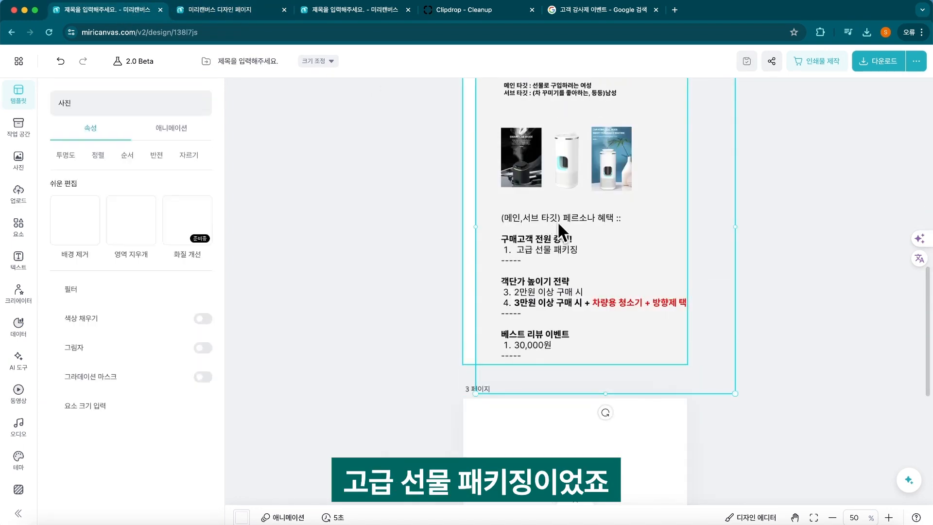
left_click(250, 10)
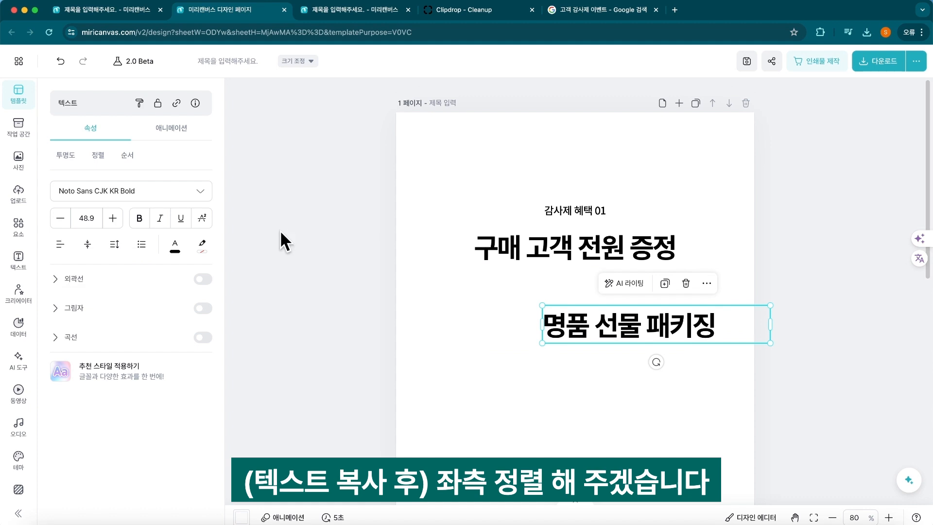
Step: Set the font size of the "명품 선물 패키징" text to 40
left_click(77, 218)
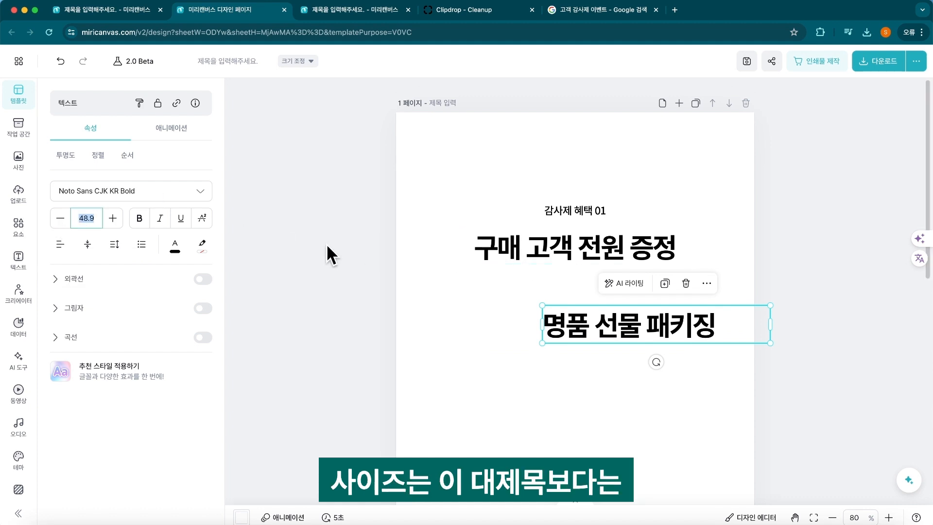
type("40")
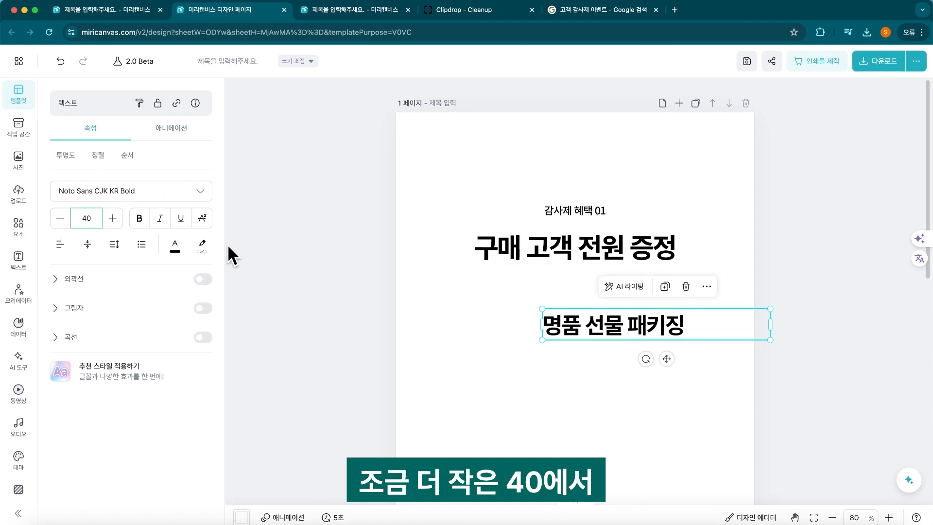
key("Return")
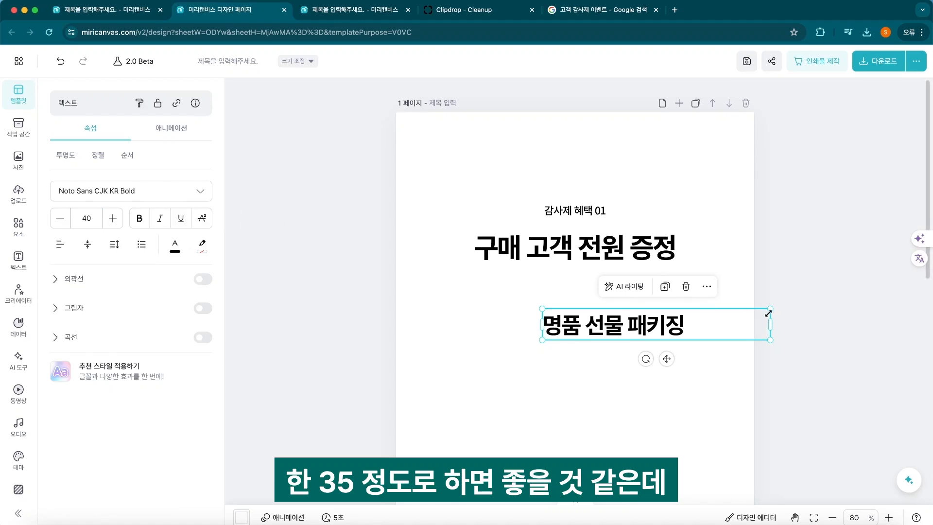
Step: Duplicate the "명품 선물 패키징" text below itself, rewrite the copy as "남녀노소 좋아하는 세련된 명품패키지로 선물용 강추!" and widen it to two lines
left_click_drag(768, 315, 665, 374)
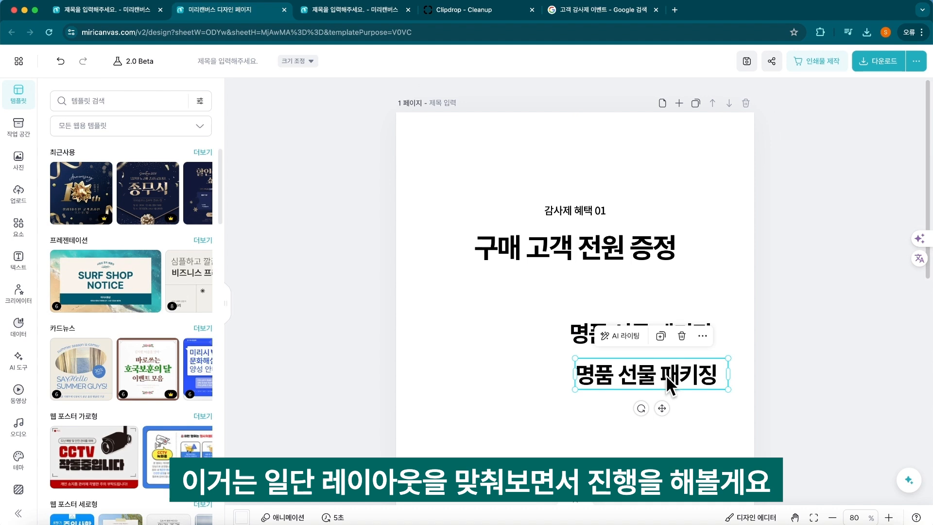
double_click(666, 375)
type("남녀노소 좋아하는 세련된 명품패키지로 선물")
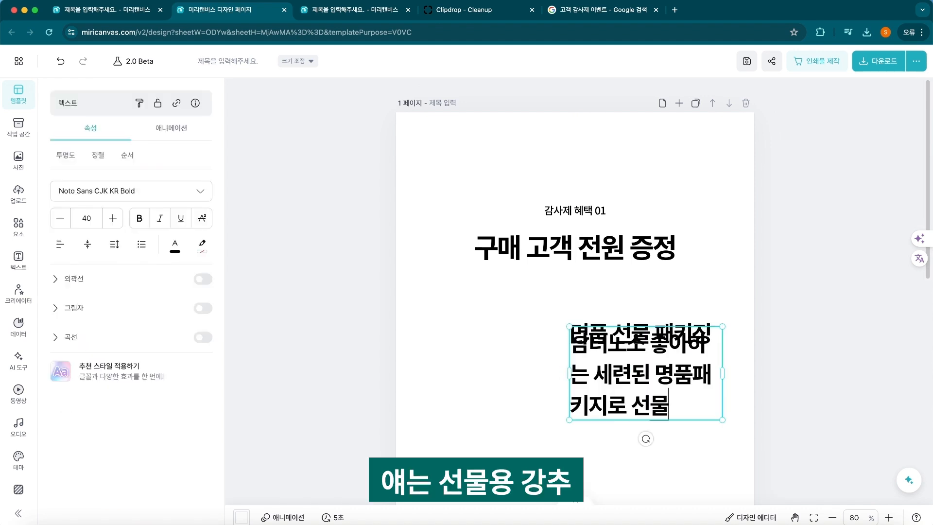
type("용 강추!")
left_click_drag(722, 373, 806, 386)
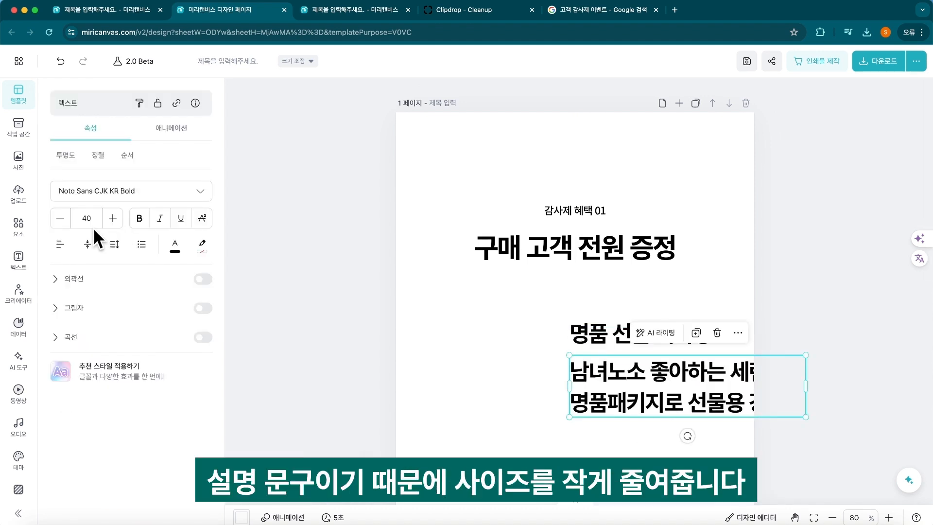
Step: Format the two-line description at size 23 in Noto Sans CJK KR Regular, narrowing its text box to fit
double_click(88, 218)
type("2")
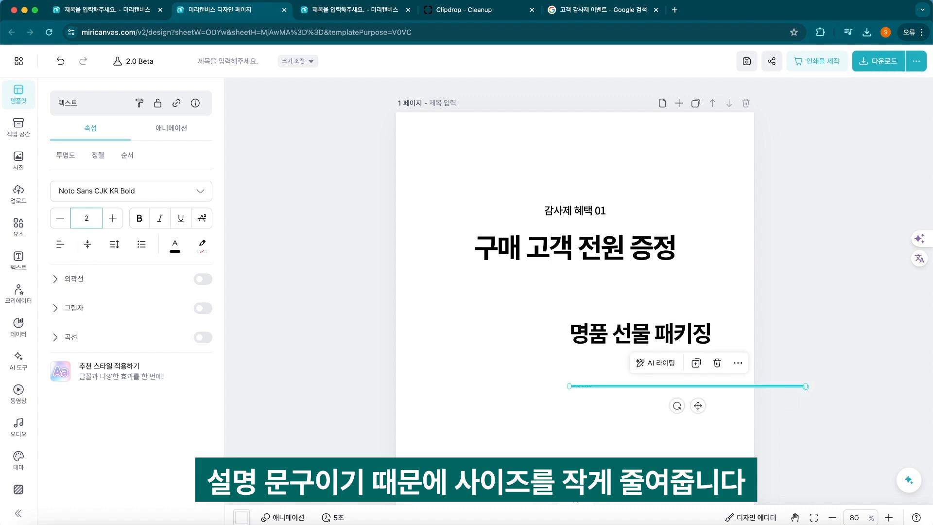
type("3")
left_click_drag(802, 405, 713, 382)
left_click(131, 190)
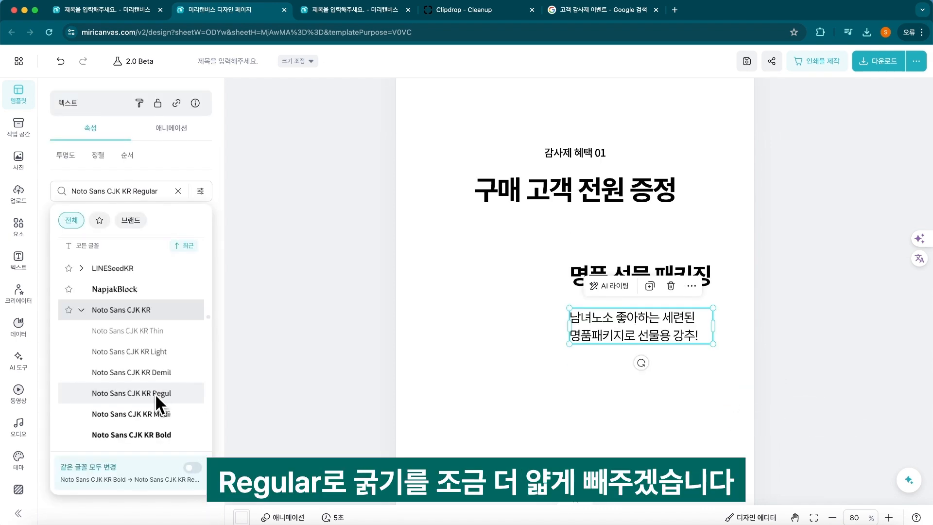
left_click(156, 394)
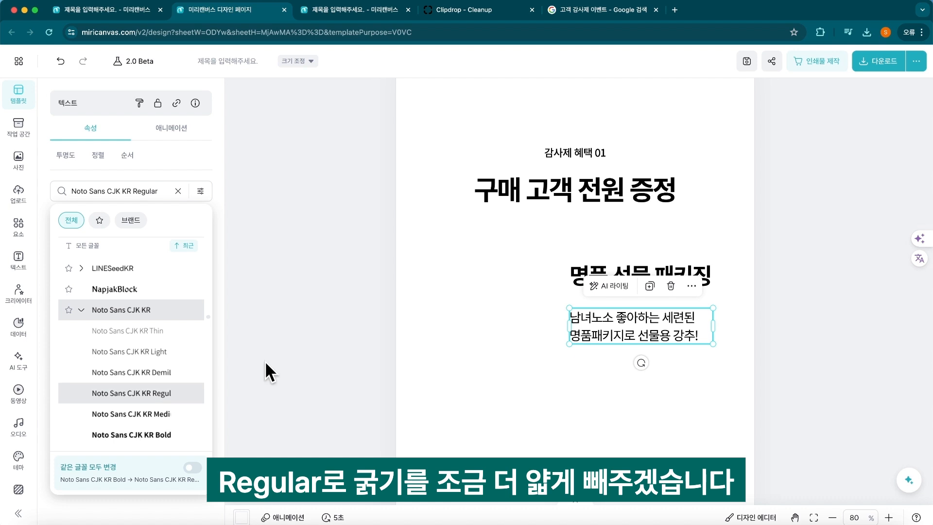
left_click(384, 342)
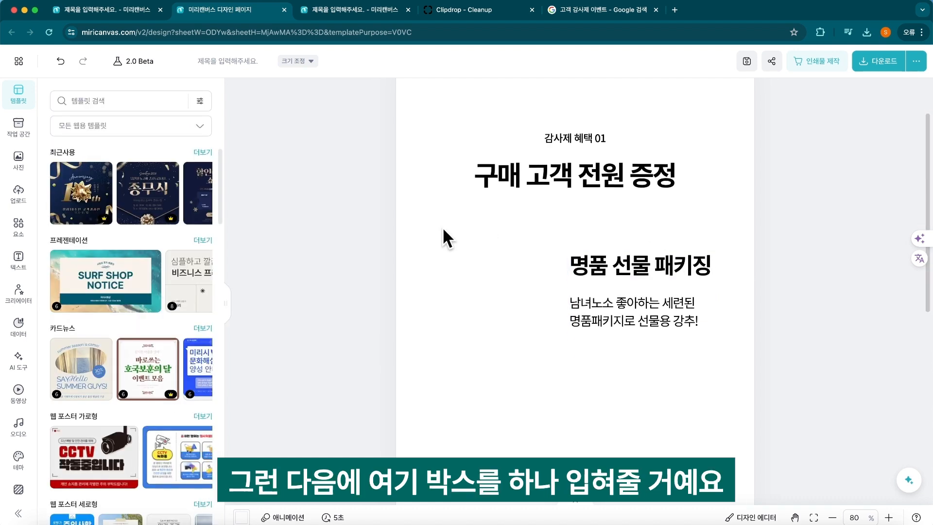
Step: Add the recently used grey square shape and stretch it into a wide box behind the gift packaging title and description
left_click_drag(442, 231, 736, 385)
left_click(319, 414)
left_click(18, 224)
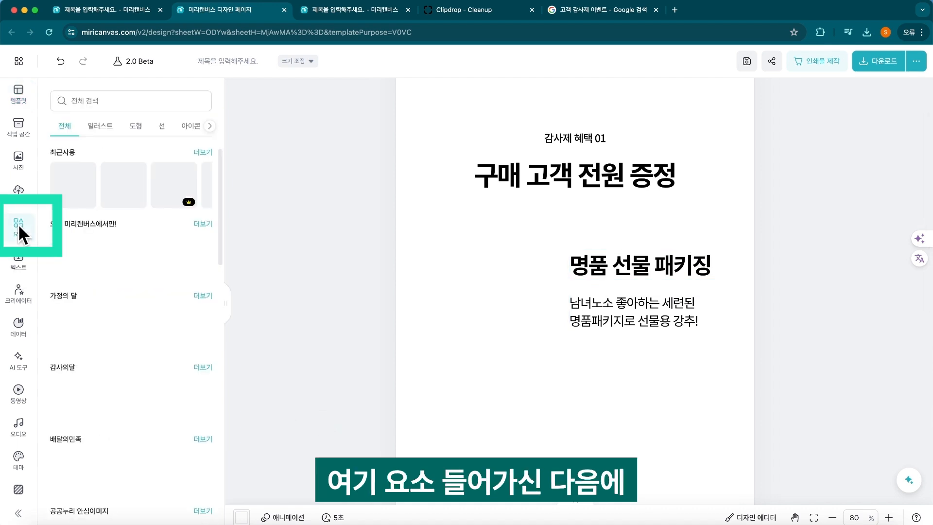
left_click_drag(78, 189, 604, 307)
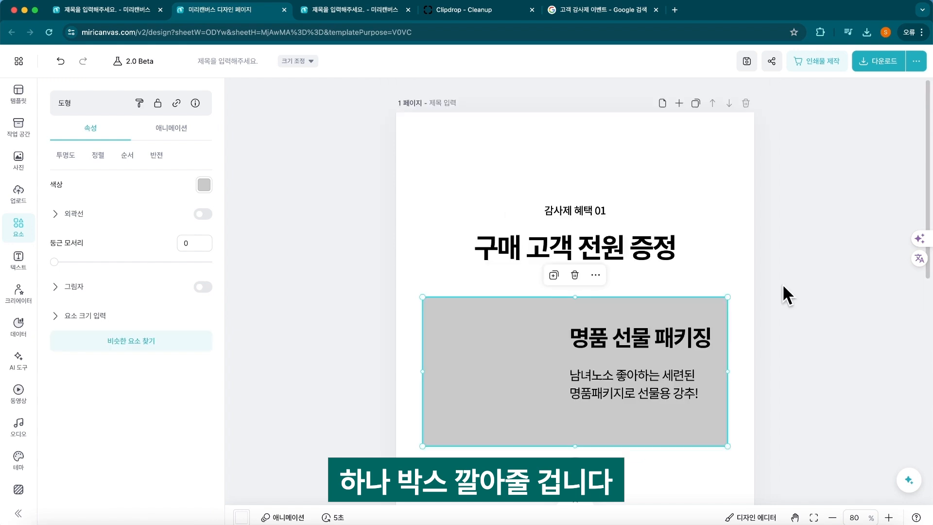
left_click(782, 284)
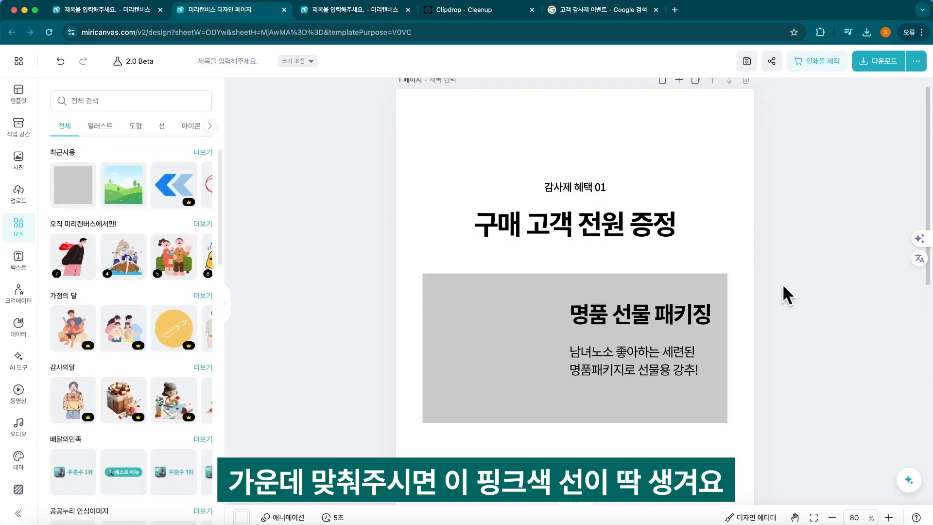
Step: Move the grey box slightly up towards the heading and widen it a little, keeping it centred on the page
left_click(683, 287)
left_click_drag(563, 311, 541, 307)
left_click_drag(729, 336, 733, 336)
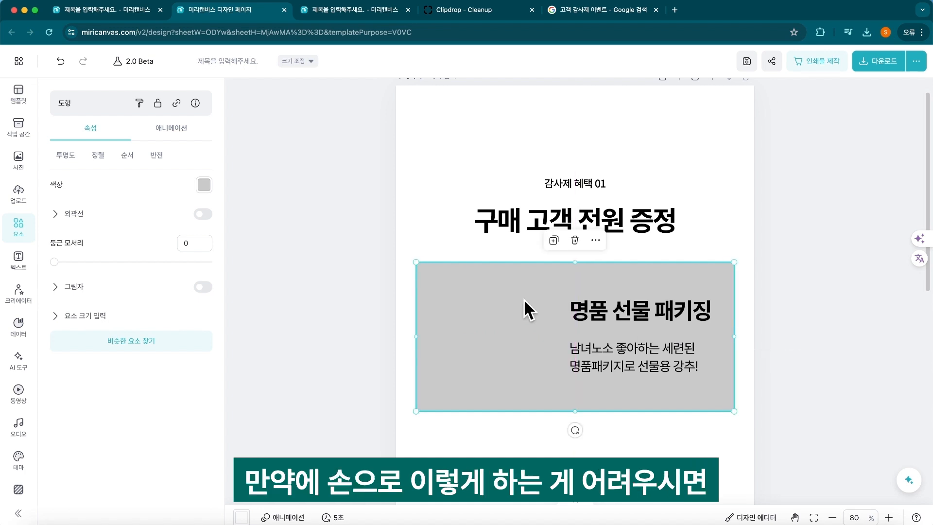
left_click(98, 156)
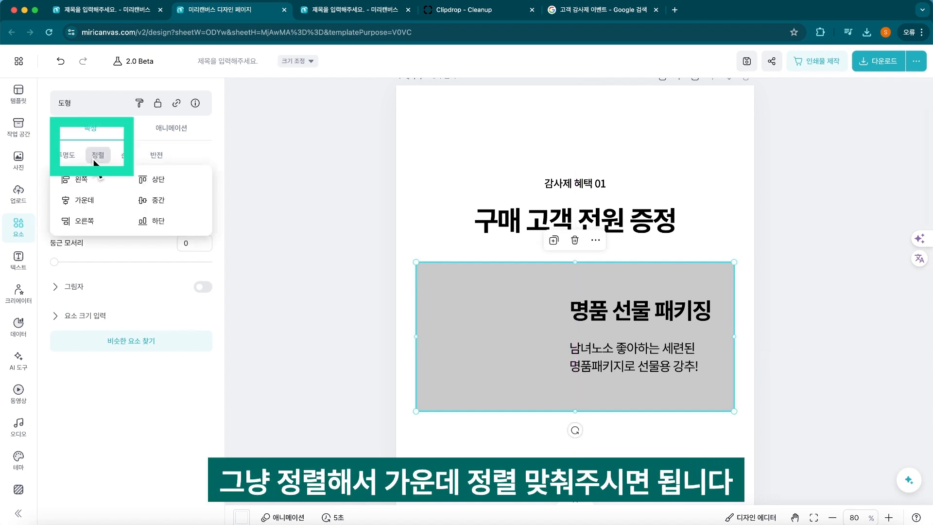
left_click(398, 441)
Step: Select the gift packaging title and description together and scale them down slightly inside the grey box
left_click(584, 351)
left_click(640, 311, "shift")
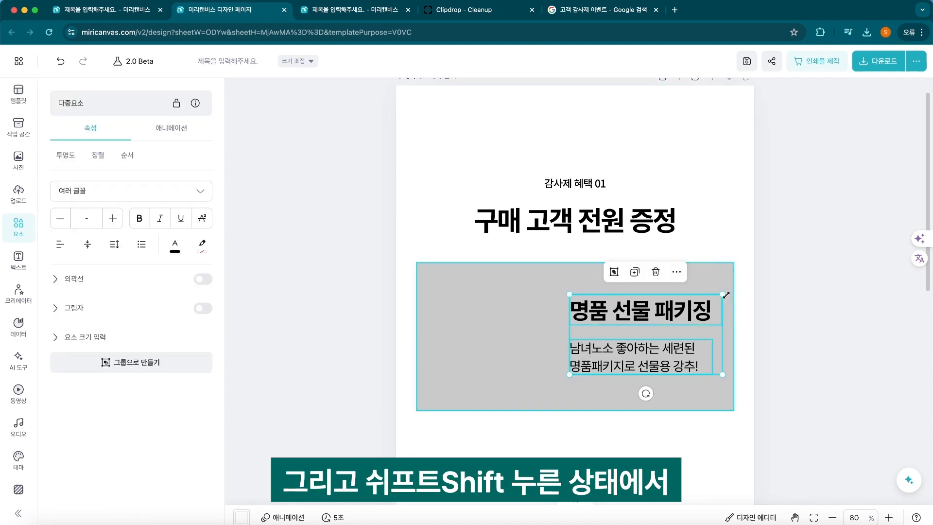
left_click(758, 299)
left_click(678, 314)
left_click(676, 355, "shift")
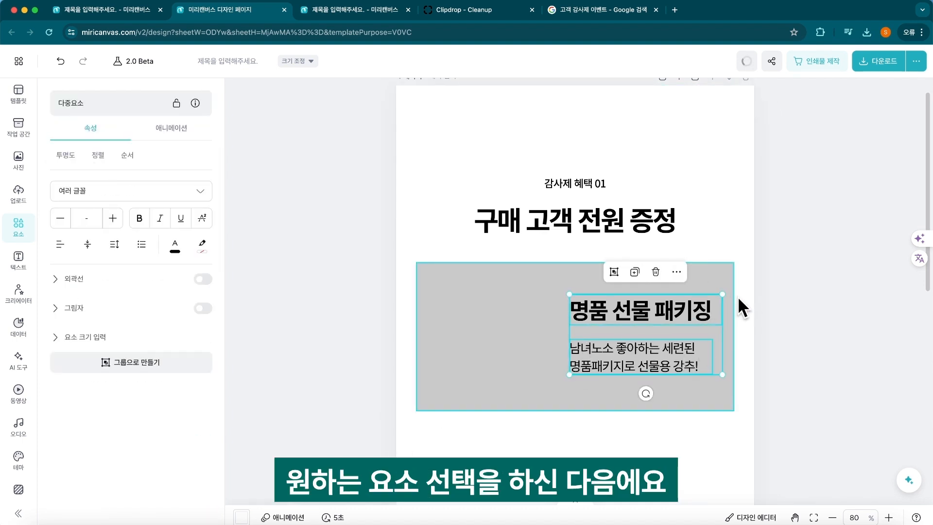
left_click_drag(722, 294, 704, 309)
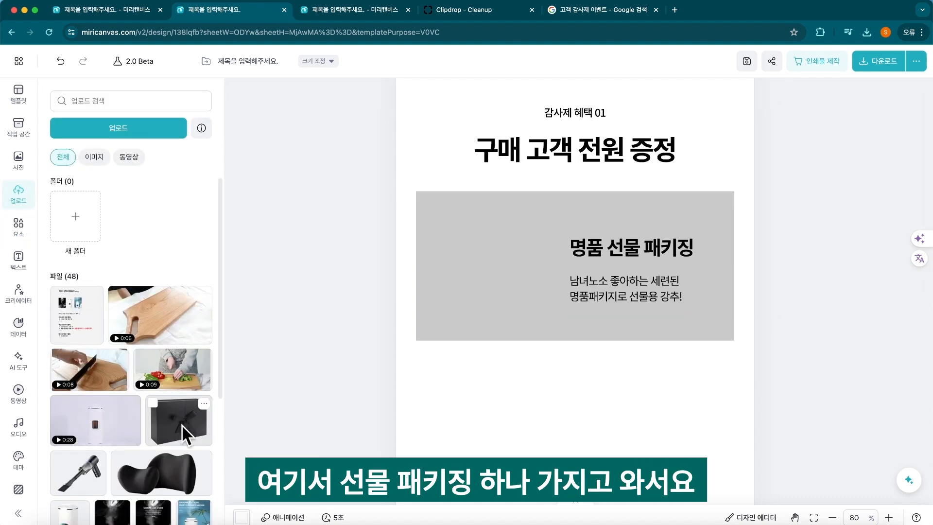
Step: Insert the uploaded black gift box photo and size it to fit inside the grey box beside the texts
left_click(182, 425)
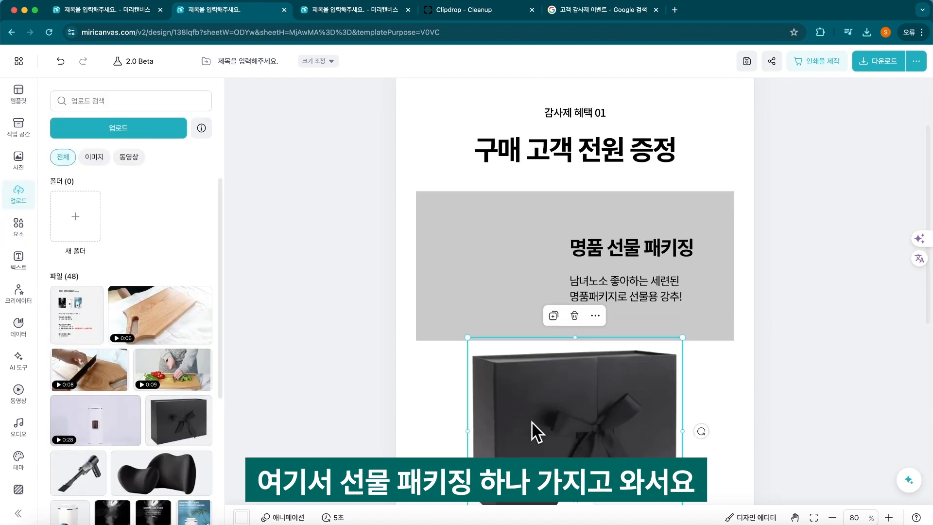
left_click_drag(604, 440, 590, 285)
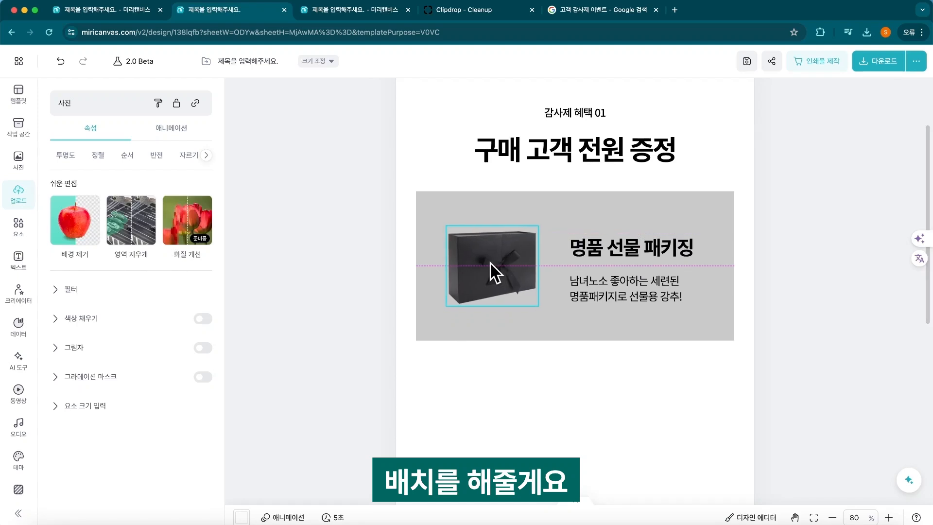
left_click_drag(494, 272, 490, 271)
left_click_drag(529, 304, 545, 322)
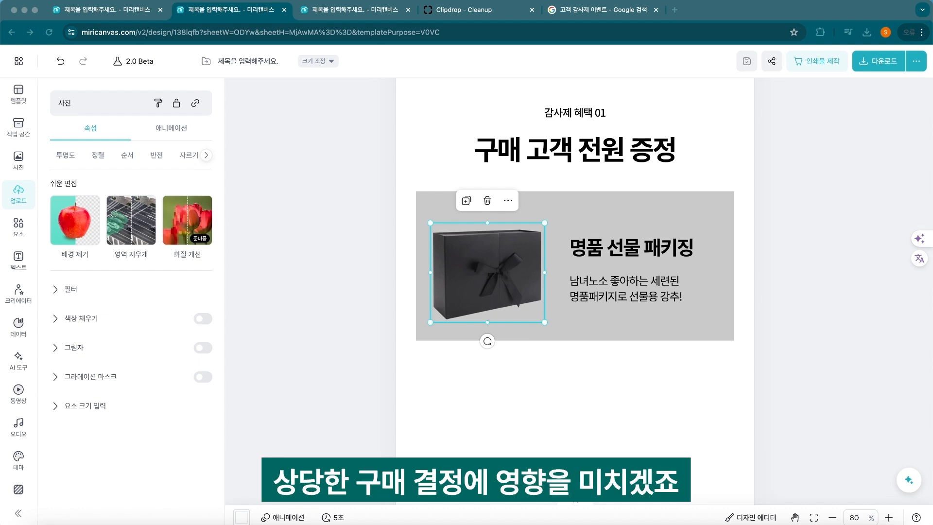
Step: Duplicate the "감사제 혜택 01" label and its heading together below the grey box, centred on the page
left_click(458, 426)
scroll(458, 426, "down", 4)
scroll(458, 426, "up", 6)
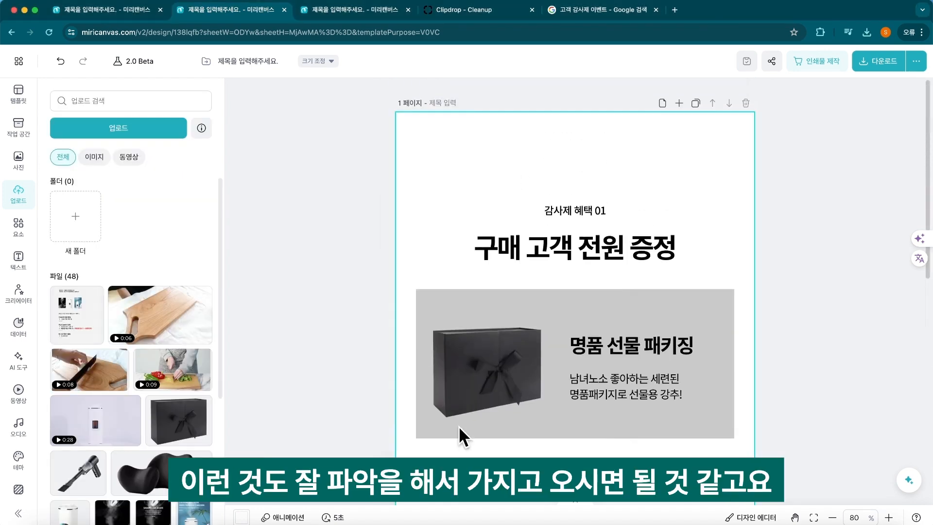
scroll(419, 350, "down", 2)
left_click_drag(385, 287, 608, 449)
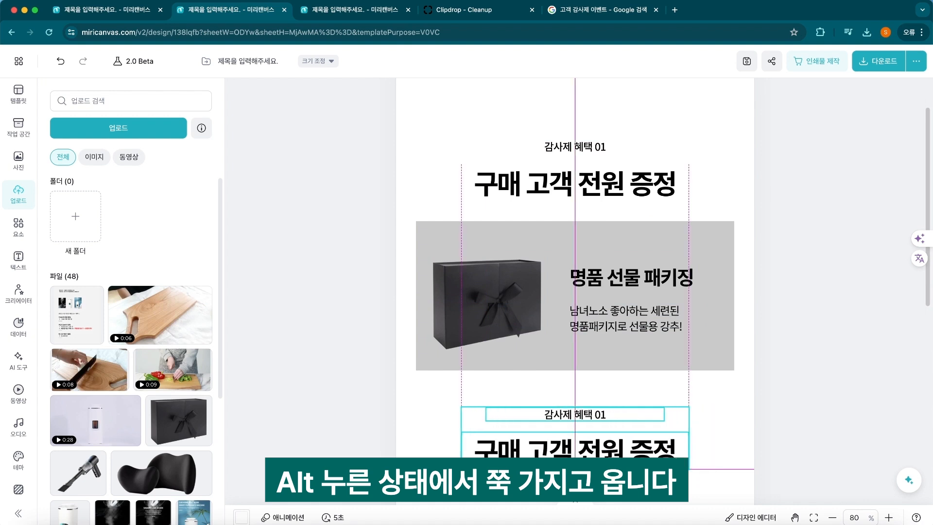
Step: Change the copied label to "감사제 혜택 02"
scroll(602, 272, "down", 3)
left_click(598, 288)
double_click(602, 290)
key("BackSpace")
type("2")
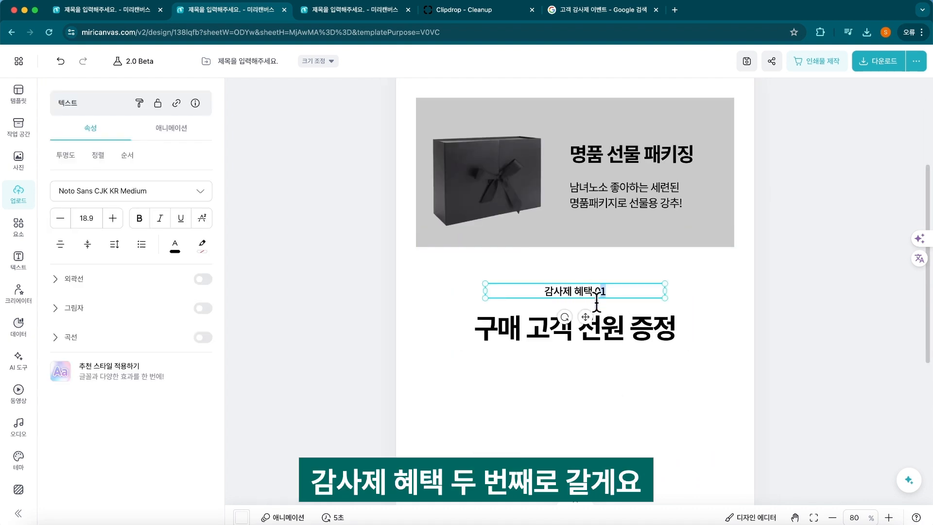
Step: Check the spending strategy notes in the original design and rewrite the heading under "감사제 혜택 02" as "구매 금액별 사은품"
left_click(610, 328)
double_click(610, 328)
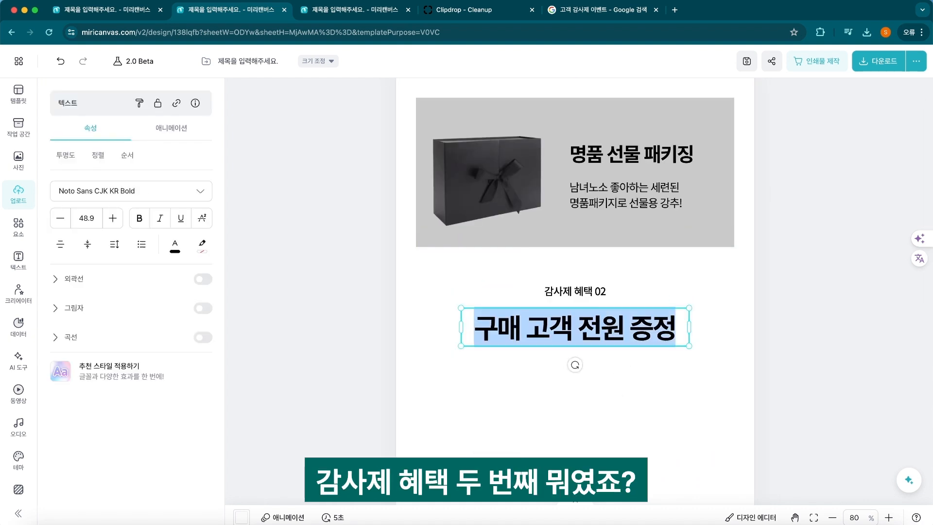
key("ctrl+shift+Tab")
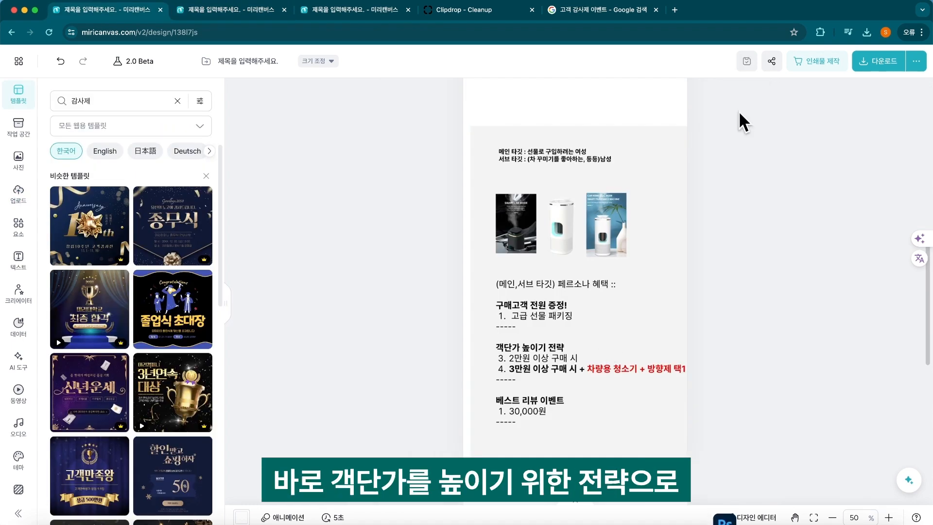
key("ctrl+Tab")
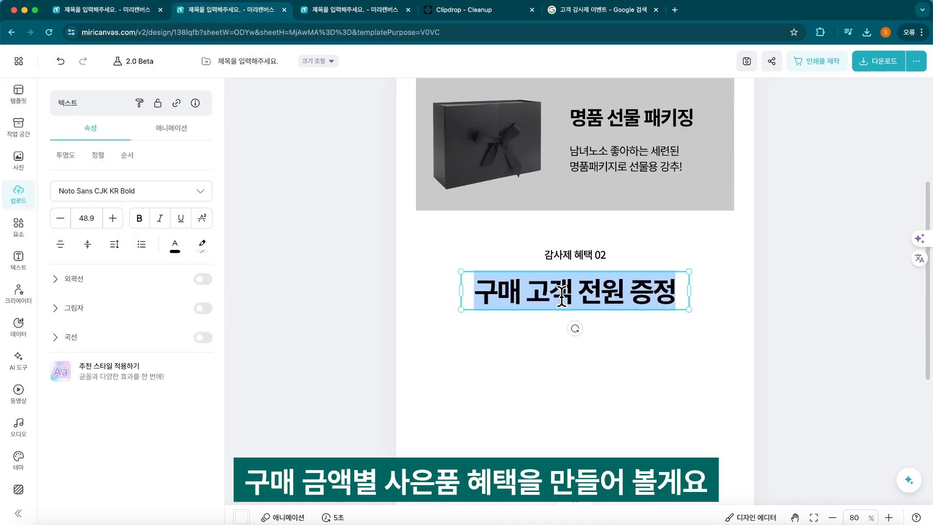
left_click(538, 291)
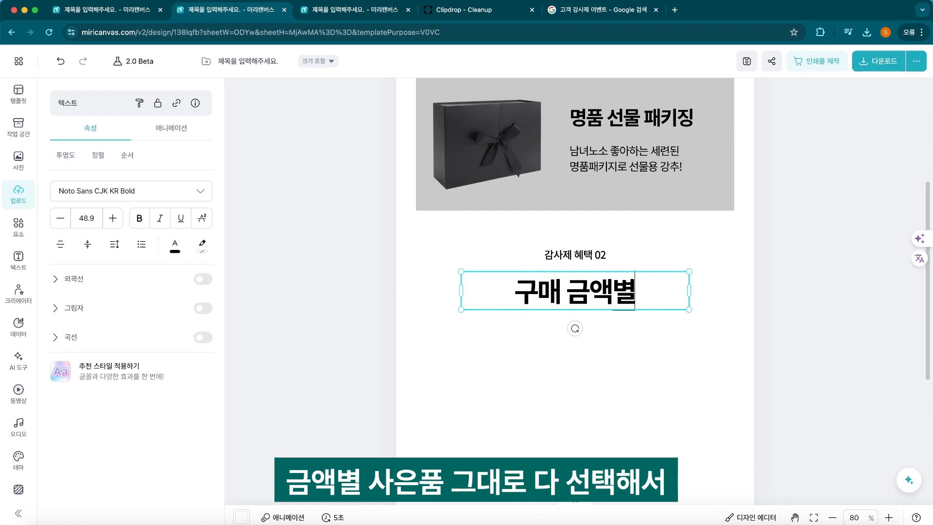
type("사은품")
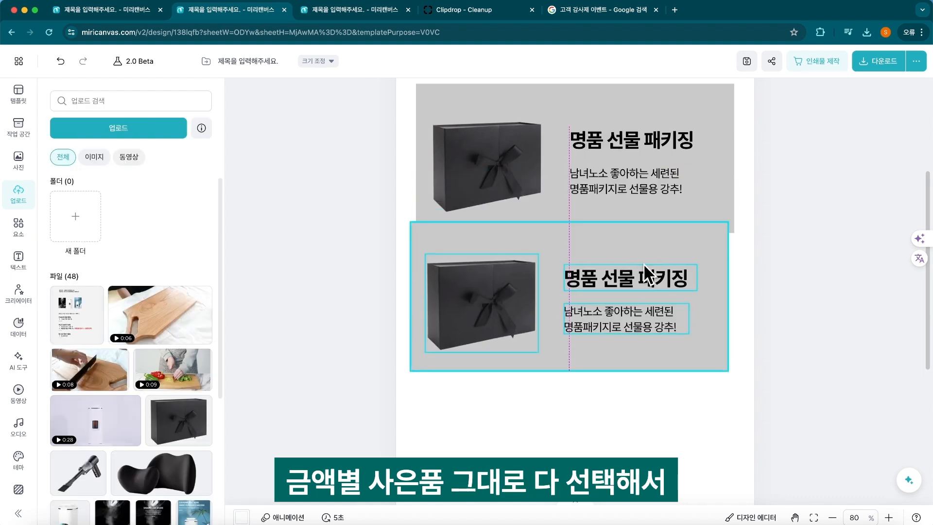
Step: Duplicate the whole grey gift box card straight down below the "구매 금액별 사은품" heading
left_click_drag(646, 275, 657, 382)
scroll(775, 300, "up", 3)
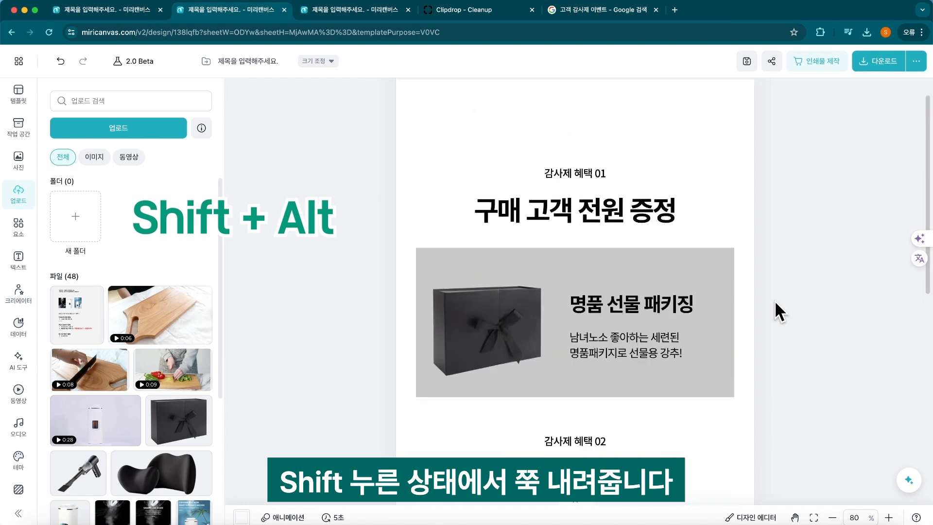
scroll(775, 300, "down", 5)
Step: Replace the copied card's title with "3만원 이상 구매 시" and its description with "차량용 미니 청소기 1개 증정"
double_click(630, 311)
type("3만원 이상 구매 시")
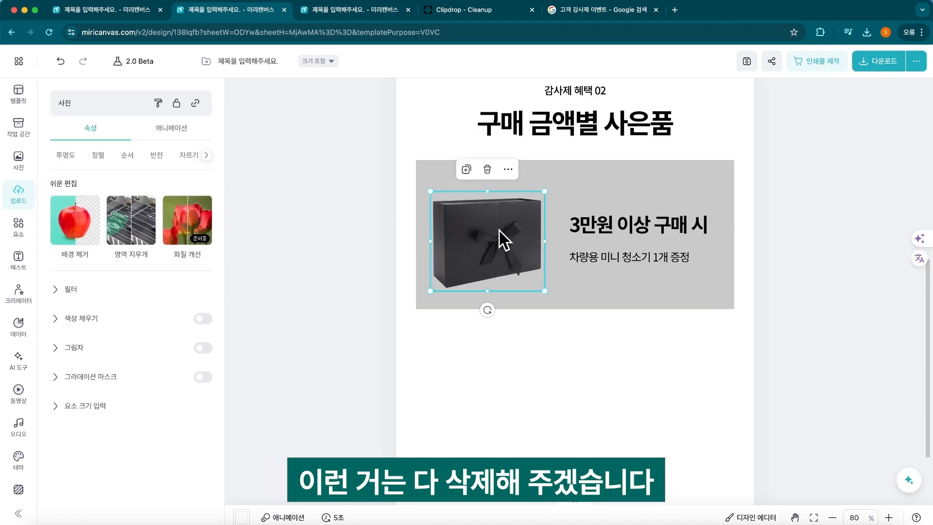
Step: Replace the gift box photo in the "3만원 이상 구매 시" card with the uploaded mini vacuum cleaner image
key("Delete")
scroll(497, 253, "up", 4)
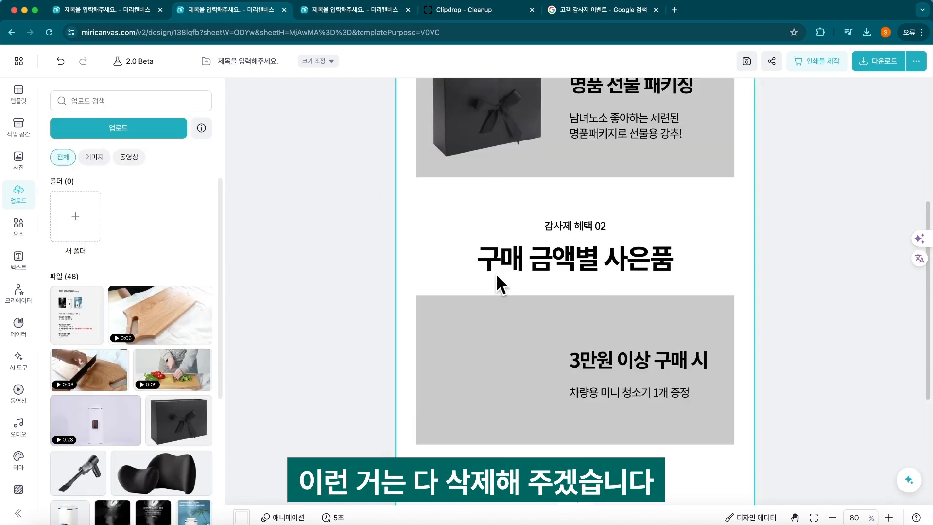
left_click(93, 480)
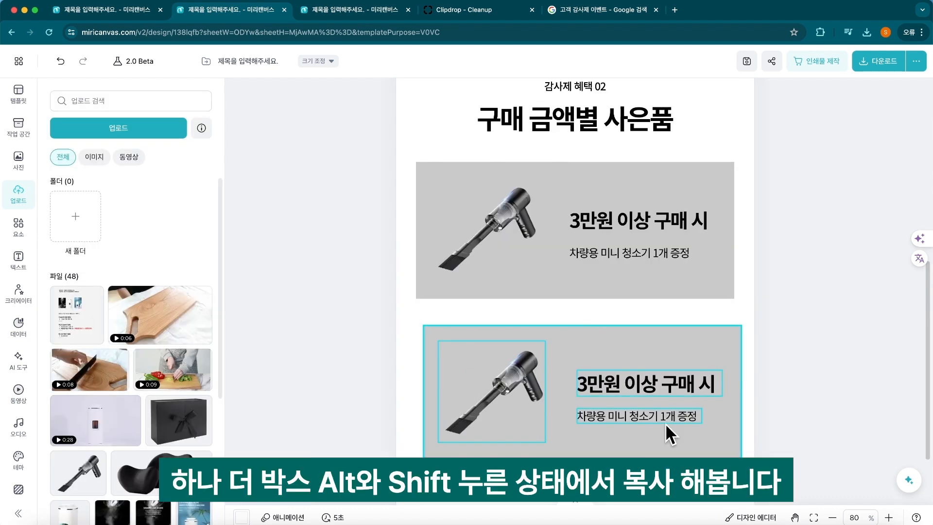
Step: Place a copy of the vacuum cleaner card directly below the original, aligned with it, and shift the benefit 01 block up slightly
left_click_drag(666, 423, 657, 401)
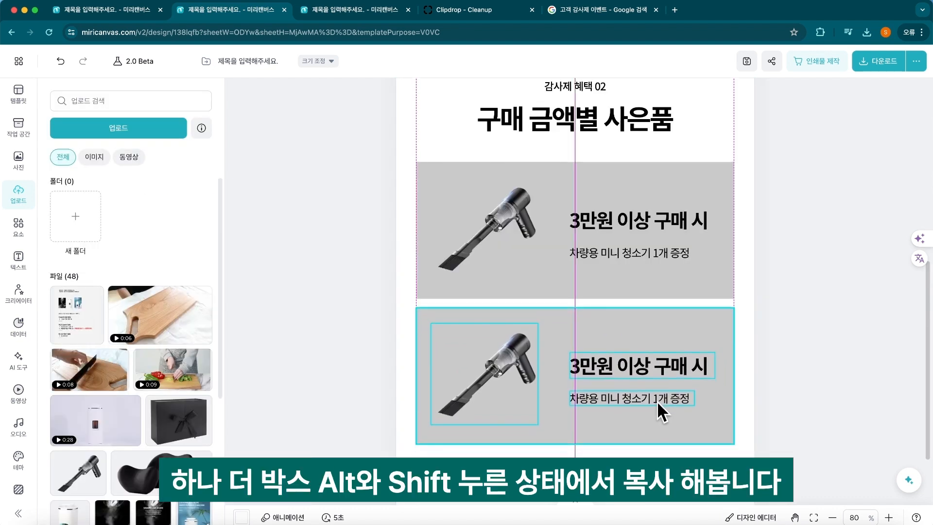
left_click(791, 413)
scroll(791, 414, "down", 1)
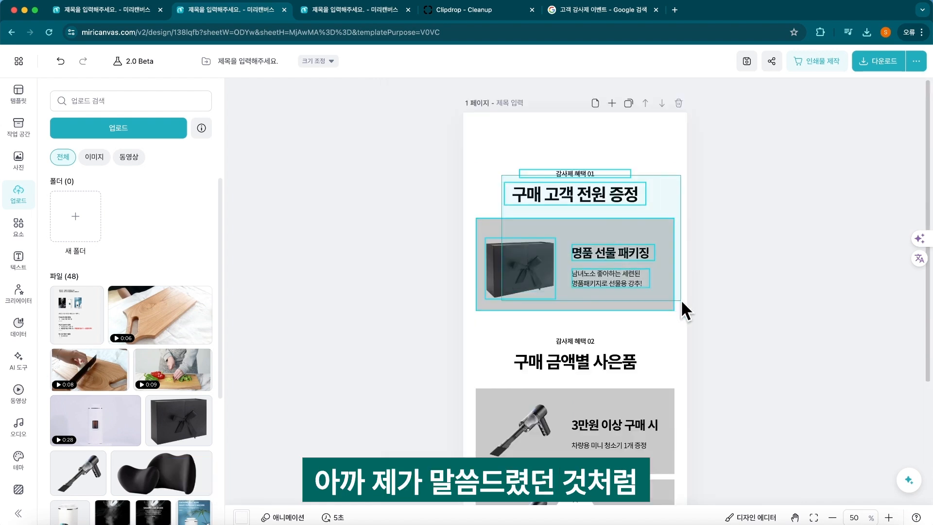
left_click_drag(681, 308, 683, 306)
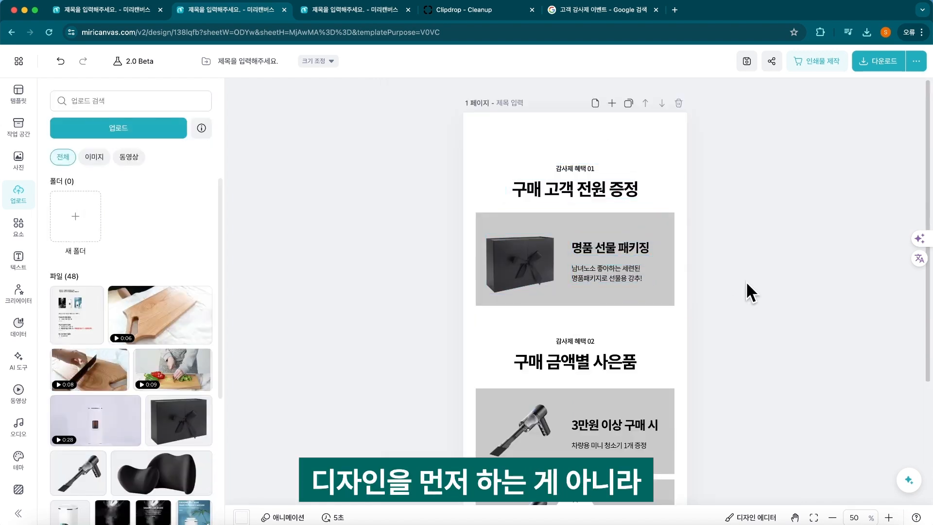
Step: Review the headings, card text and overall layout of the benefit 01 and benefit 02 sections
scroll(751, 291, "down", 5)
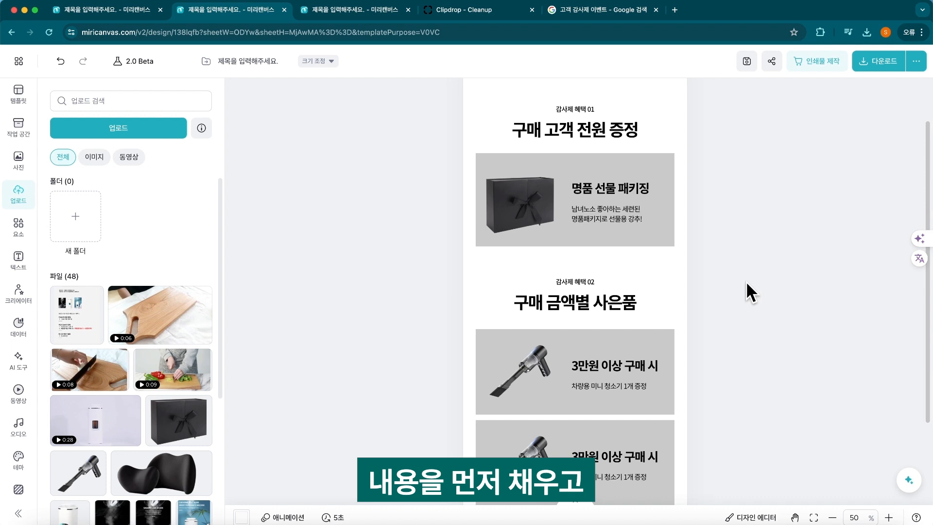
left_click(599, 130)
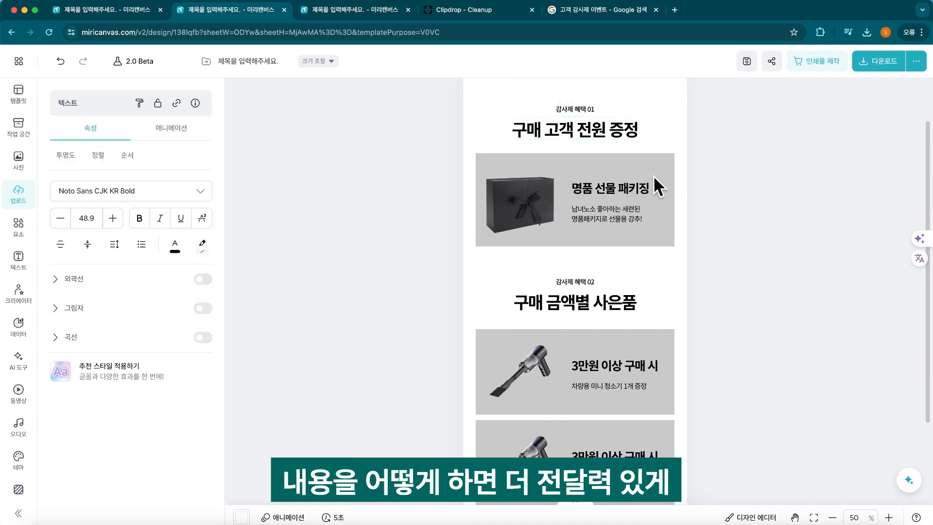
left_click(629, 208)
left_click(628, 208)
left_click(619, 301)
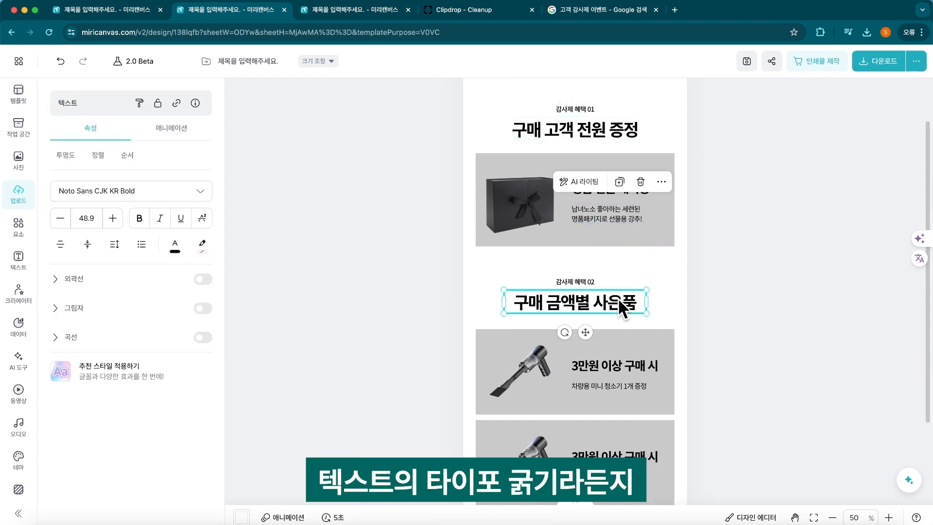
left_click(689, 343)
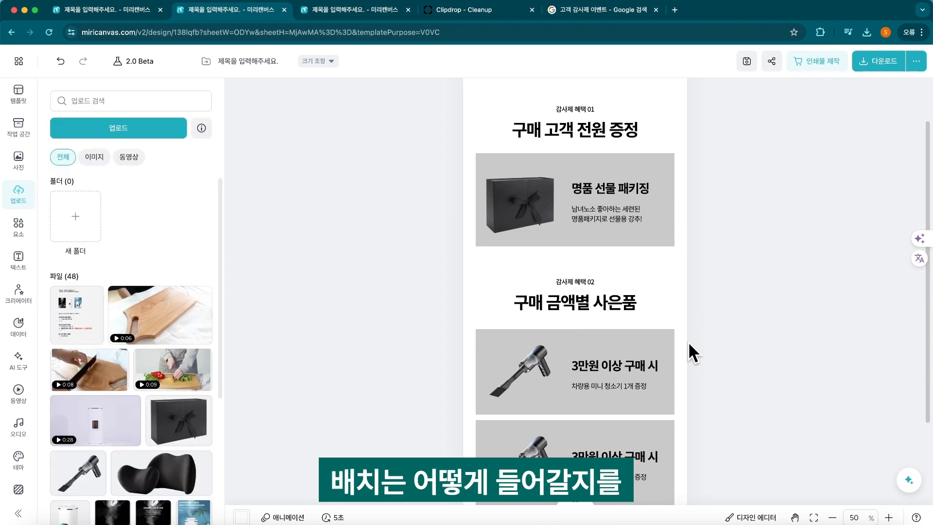
scroll(688, 341, "down", 1)
scroll(510, 384, "down", 2)
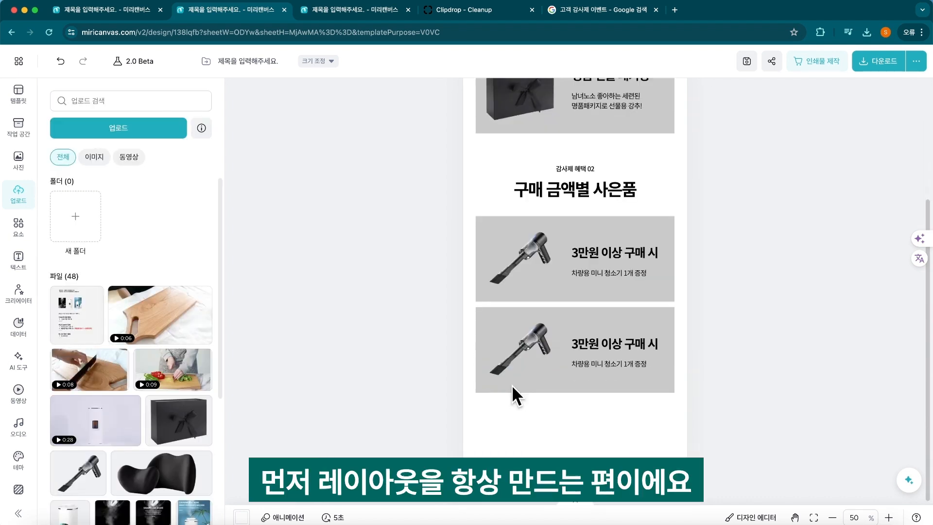
scroll(512, 384, "up", 2)
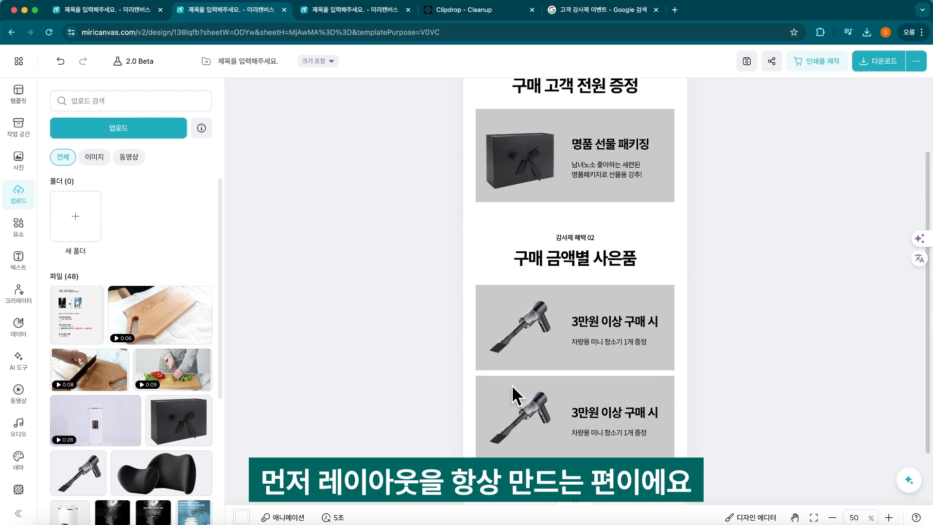
scroll(511, 385, "down", 1)
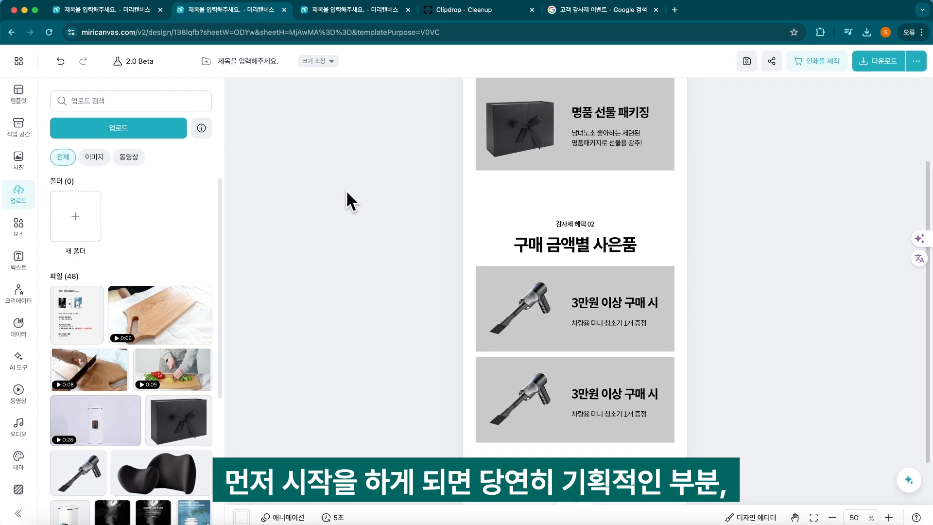
Step: Move the whole "감사제 혜택 02" block, headings and both cards, up closer to the benefit 01 card
left_click_drag(488, 217, 654, 451)
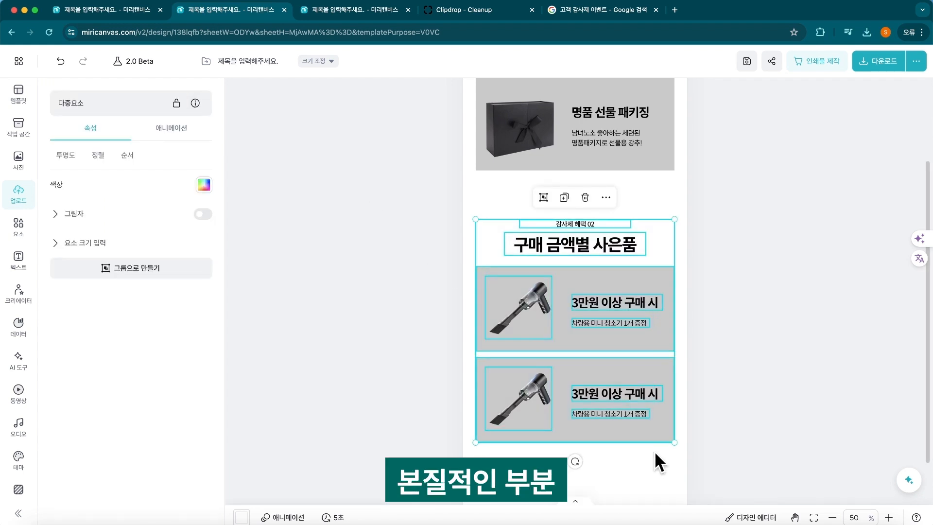
left_click(714, 337)
scroll(714, 338, "up", 3)
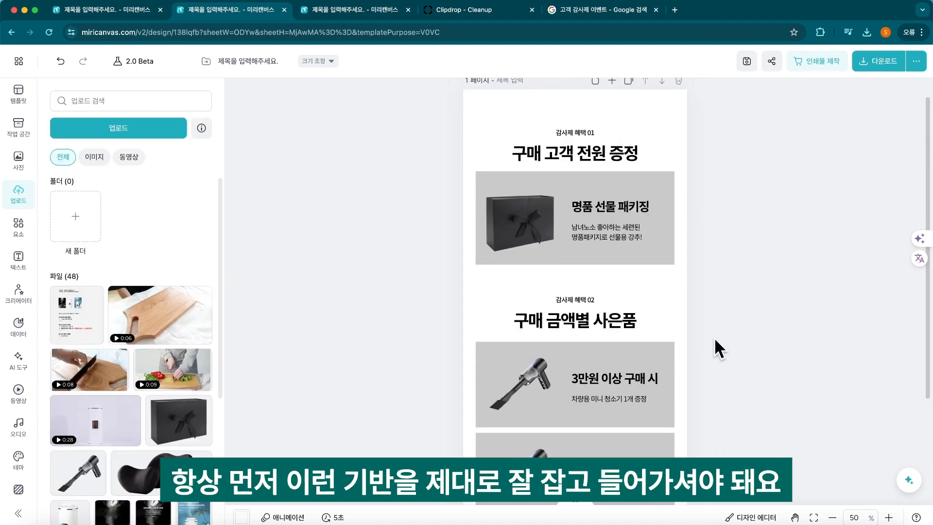
Step: Duplicate the lower vacuum cleaner card to add a third gift card beneath it
scroll(714, 338, "down", 3)
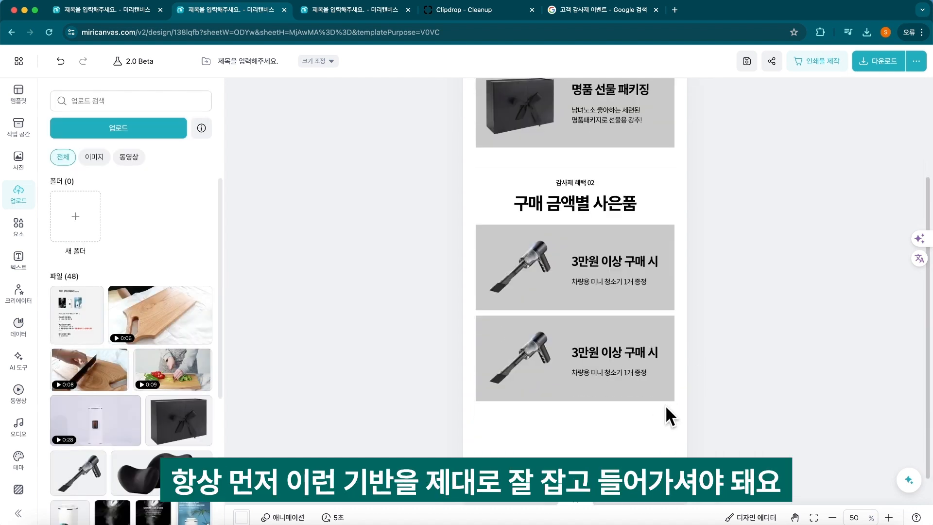
left_click(506, 333)
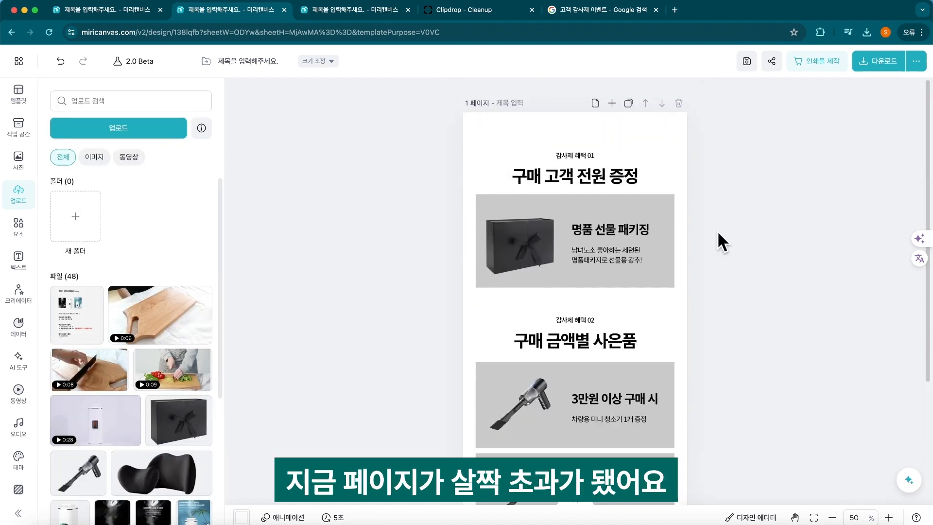
scroll(717, 230, "down", 3)
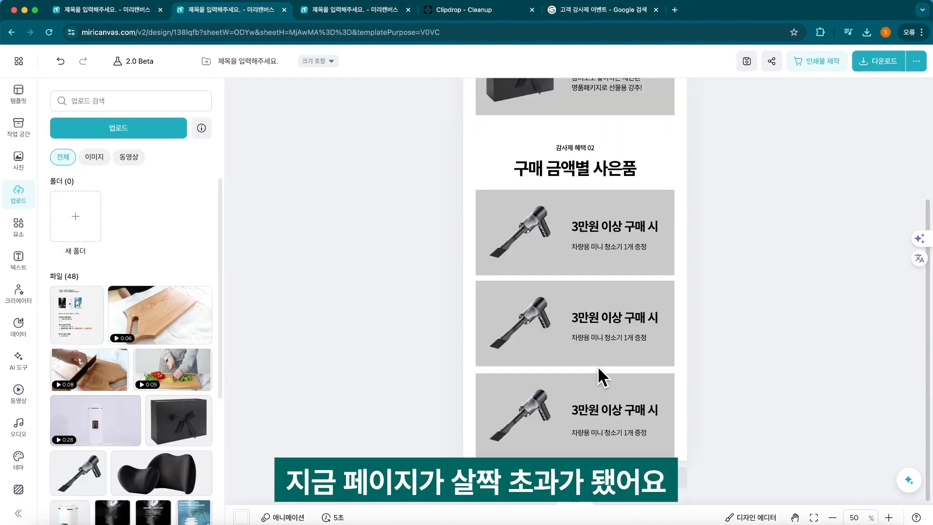
Step: Look over the planning notes and the following page in the original design, and return to the benefit design
left_click(132, 10)
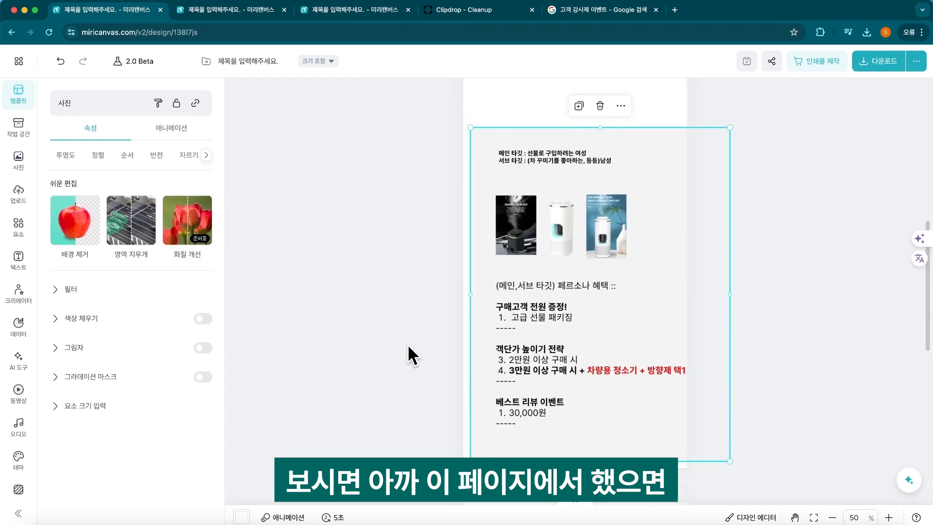
left_click(407, 343)
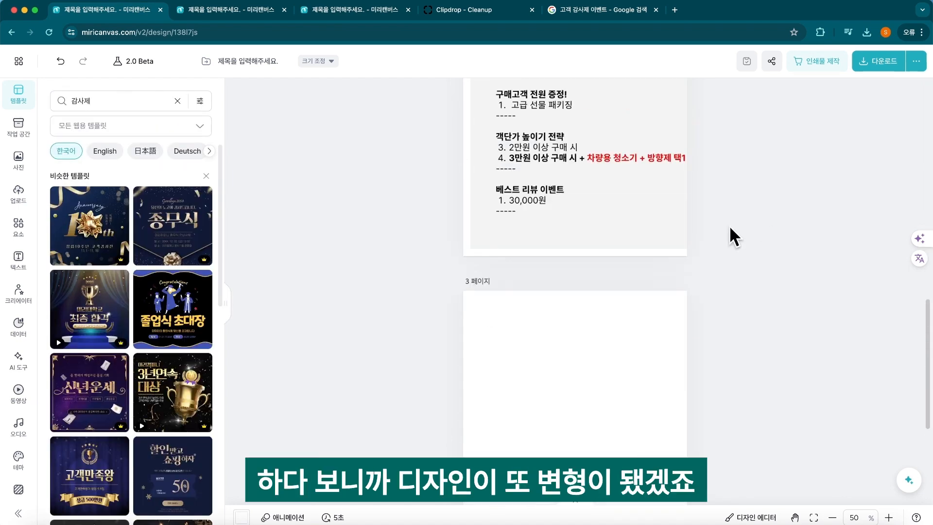
scroll(677, 291, "down", 4)
scroll(671, 310, "up", 5)
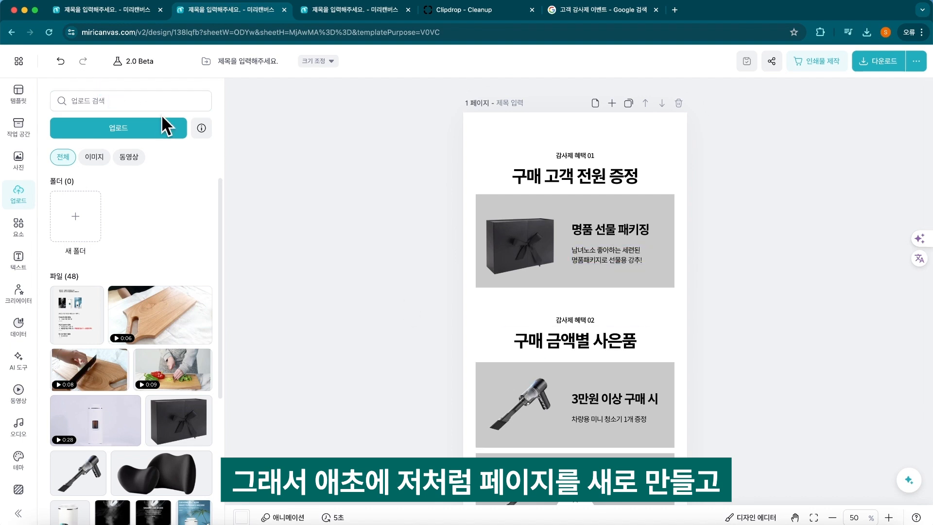
Step: Increase the page height by about 200 px through a custom size, keeping the 860 px width
left_click(320, 61)
left_click(359, 137)
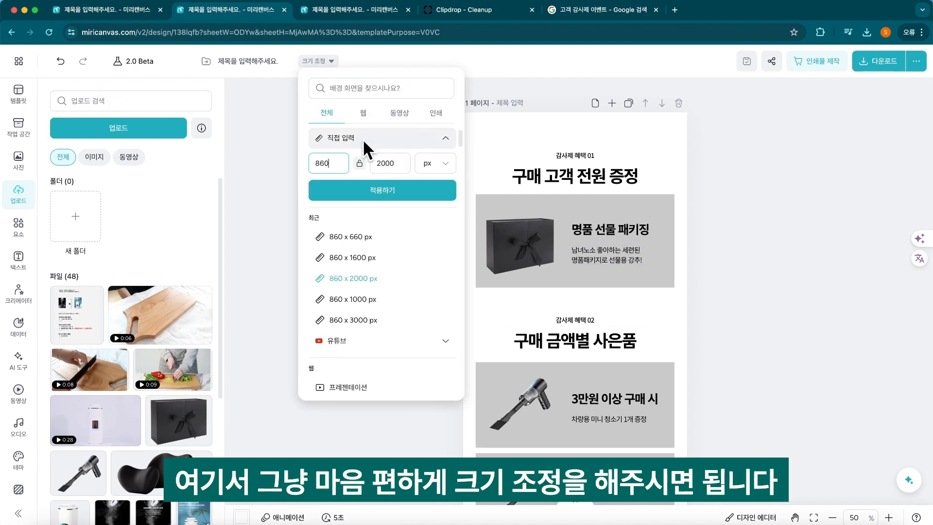
left_click(384, 163)
key("BackSpace")
type("2")
left_click(383, 190)
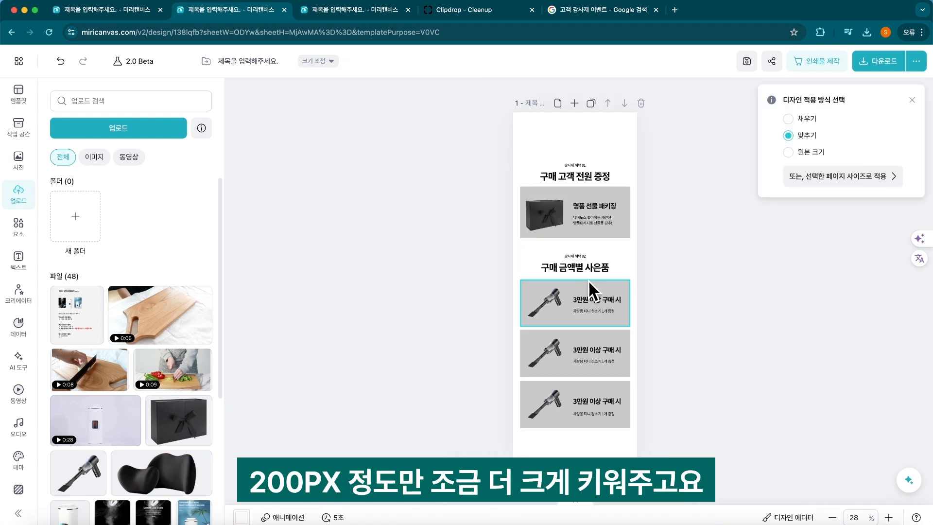
left_click_drag(486, 128, 612, 176)
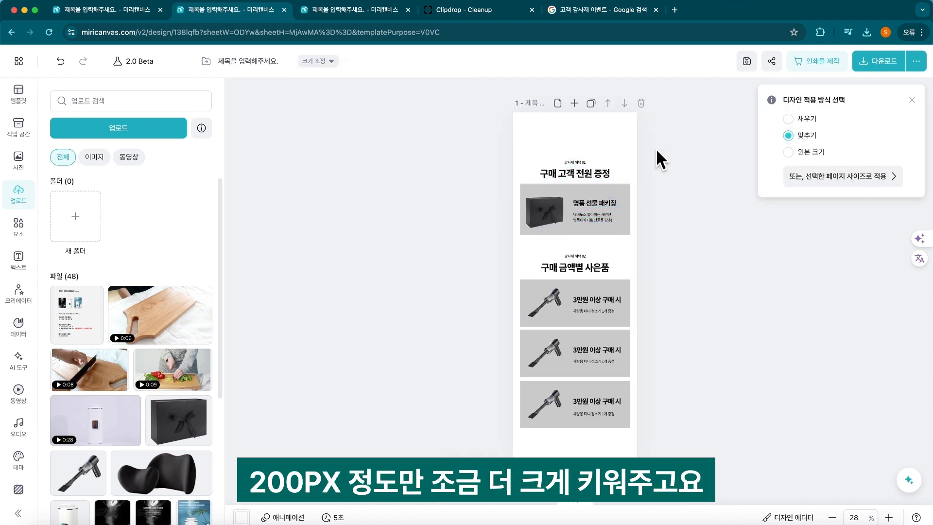
key("ctrl+z")
left_click(318, 61)
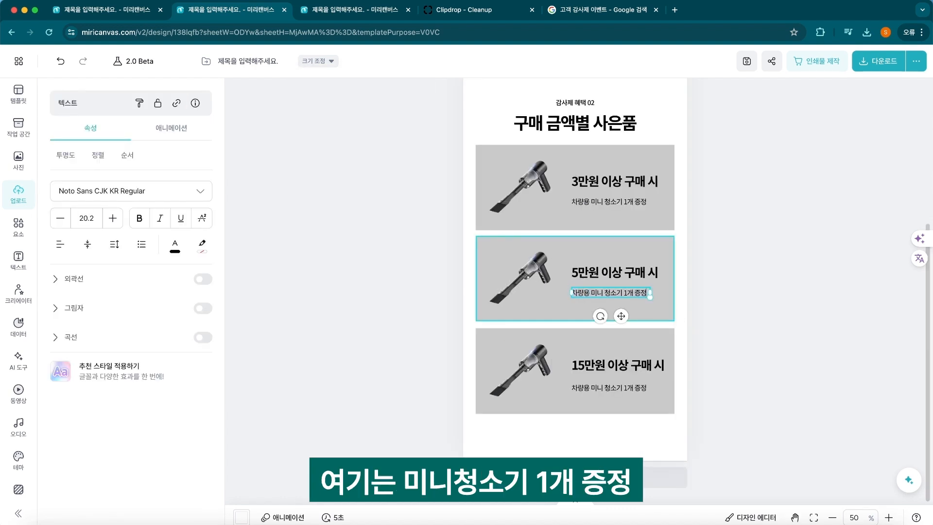
Step: Change the 5만원 card's description to "차량용 미니 청소기 1개 + 허리받침 + 목 베개 + 방향제 1종" and the 15만원 card's to the same list with "방향제 2종"
type("허리받침")
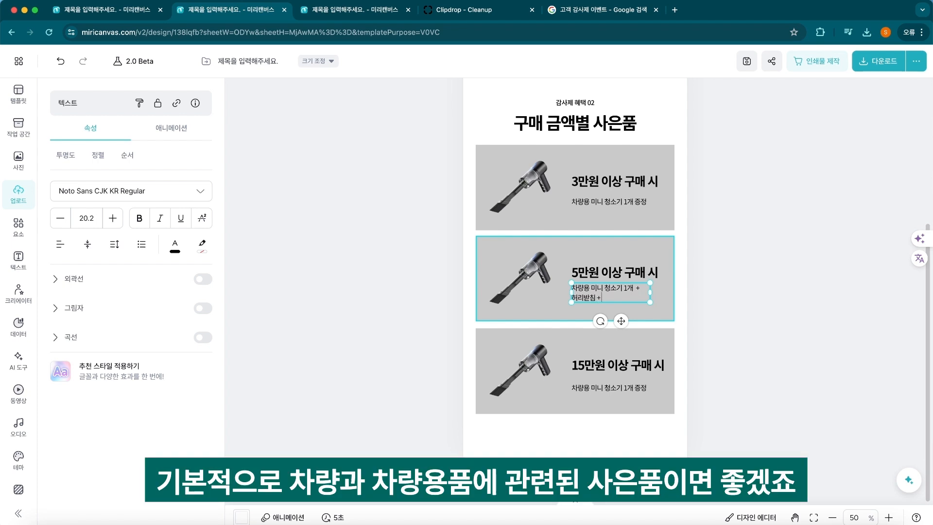
type("+ 목 베개 + 방향제 1종")
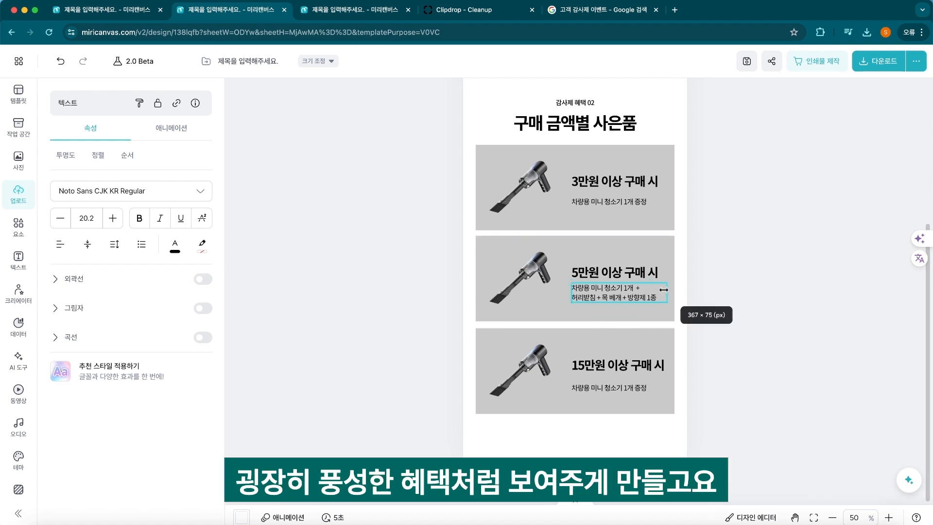
left_click(693, 289)
left_click(627, 291)
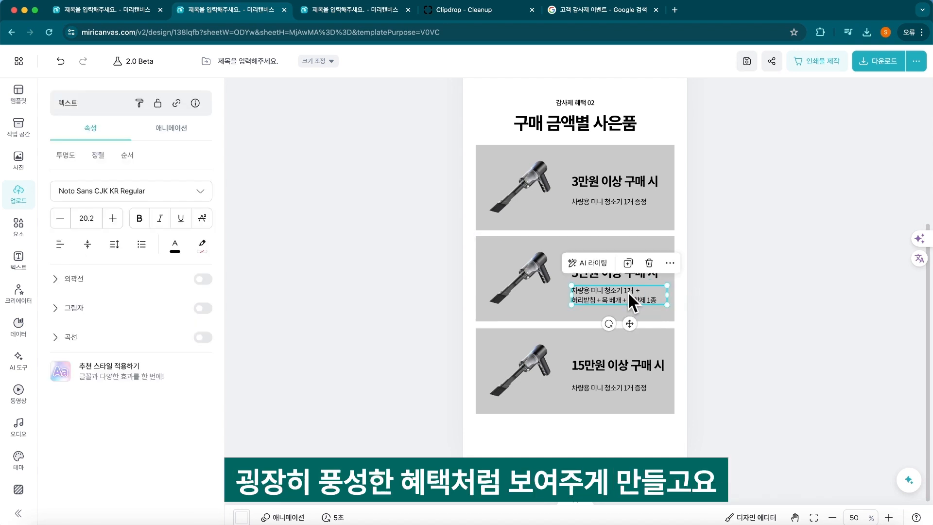
left_click(584, 390)
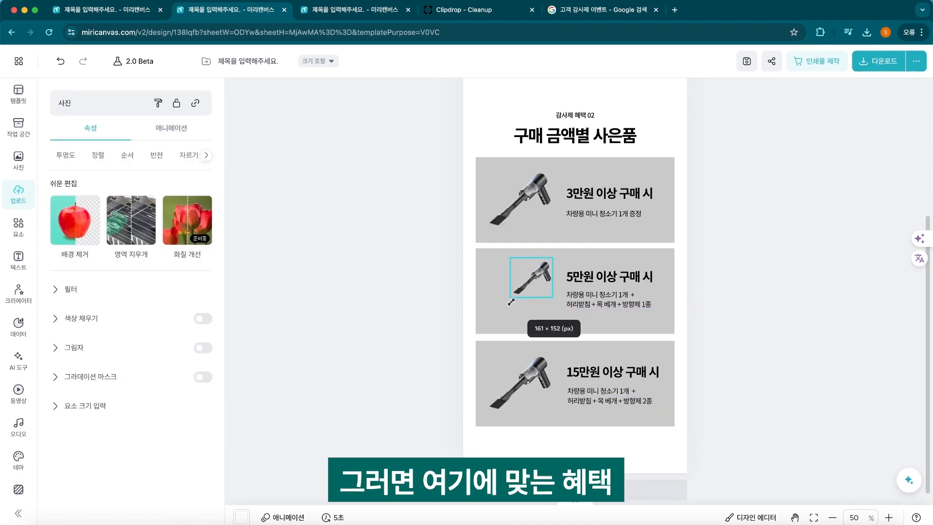
Step: Shrink the vacuum cleaner image in the 5만원 card and arrange the uploaded white diffuser and black cushion images around it
left_click_drag(511, 301, 521, 288)
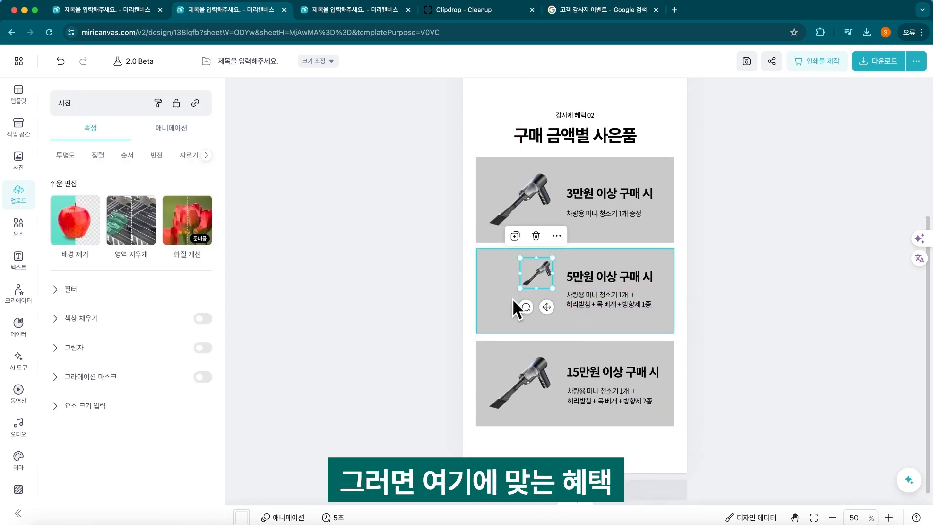
left_click(358, 370)
left_click(87, 430)
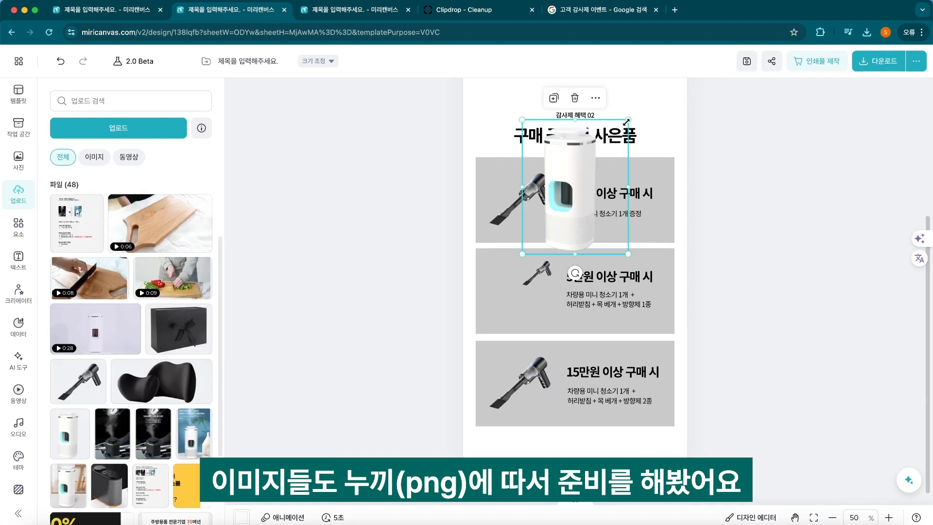
left_click_drag(544, 208, 551, 218)
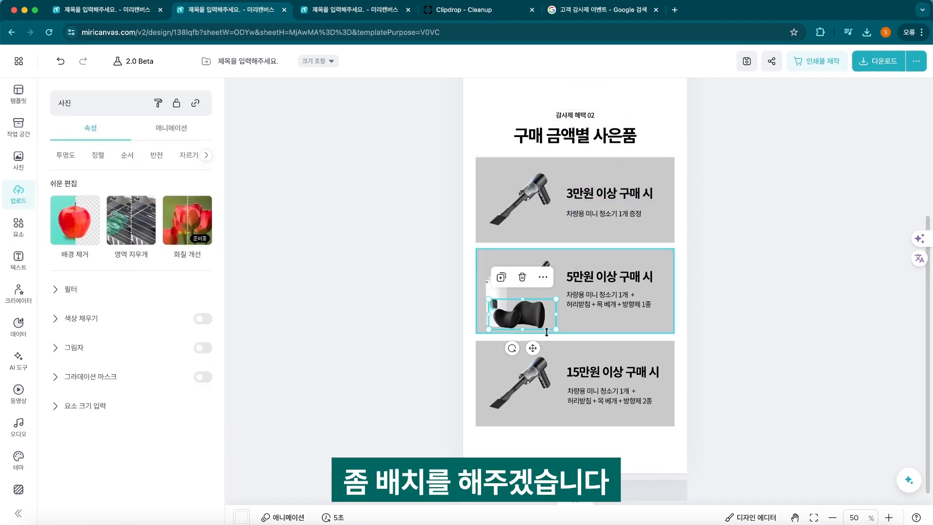
left_click(462, 310)
left_click(497, 301)
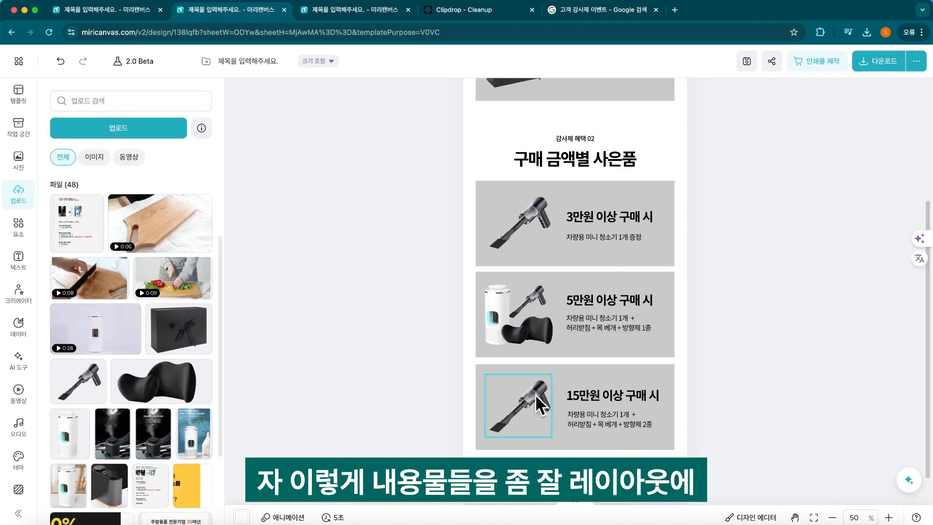
Step: Replace the vacuum cleaner image in the 15만원 card with a copy of the 5만원 card's product images, including a second diffuser
left_click(514, 411)
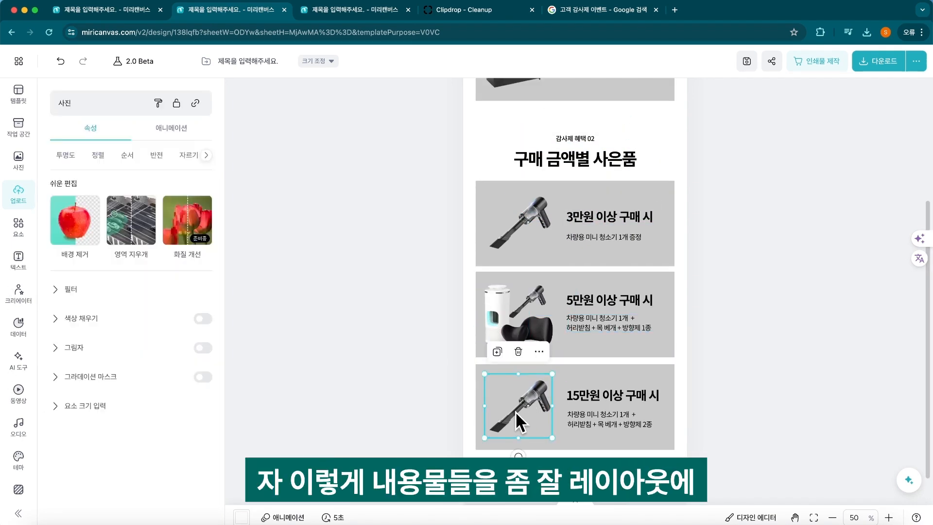
key("Delete")
left_click_drag(451, 274, 552, 340)
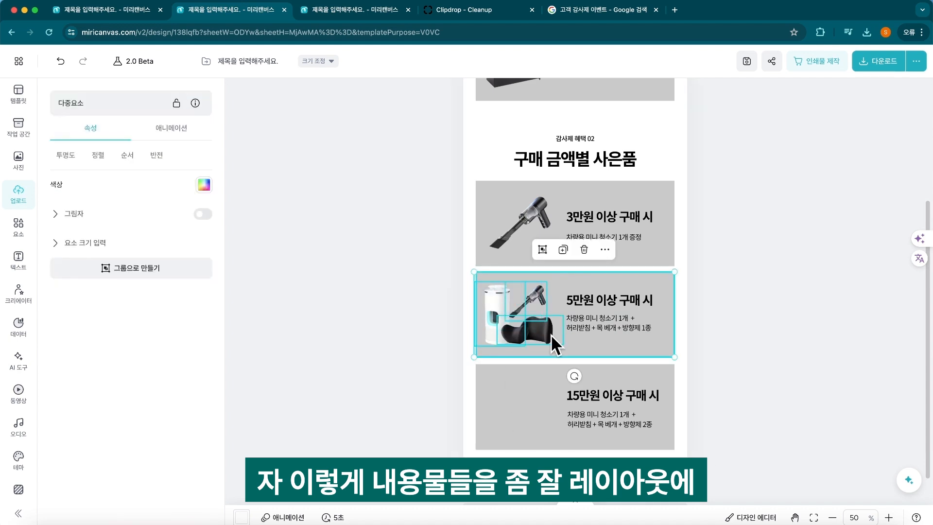
left_click(581, 344, "shift")
left_click_drag(532, 302, 537, 415)
Step: Layer the black cushion and vacuum cleaner images in front of the 15만원 card's diffusers and fine-tune their placement
left_click(549, 417)
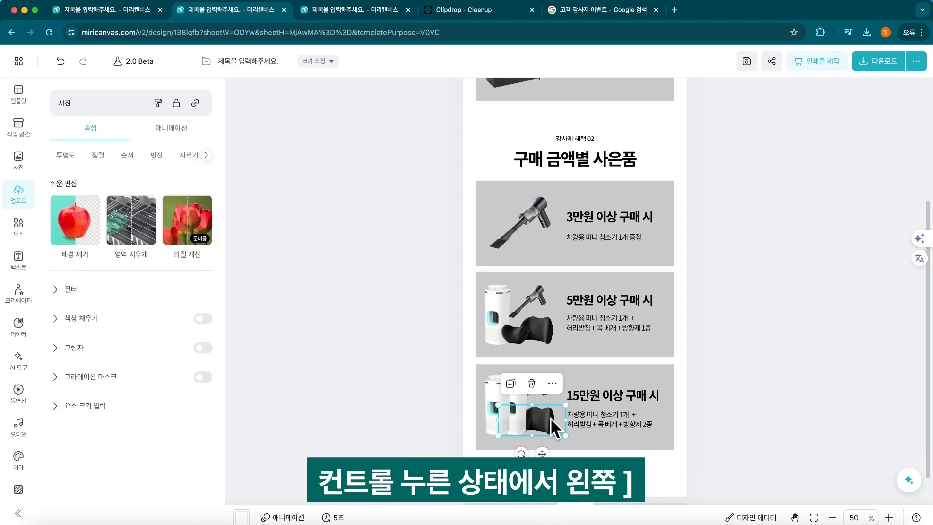
key("ctrl+bracketleft")
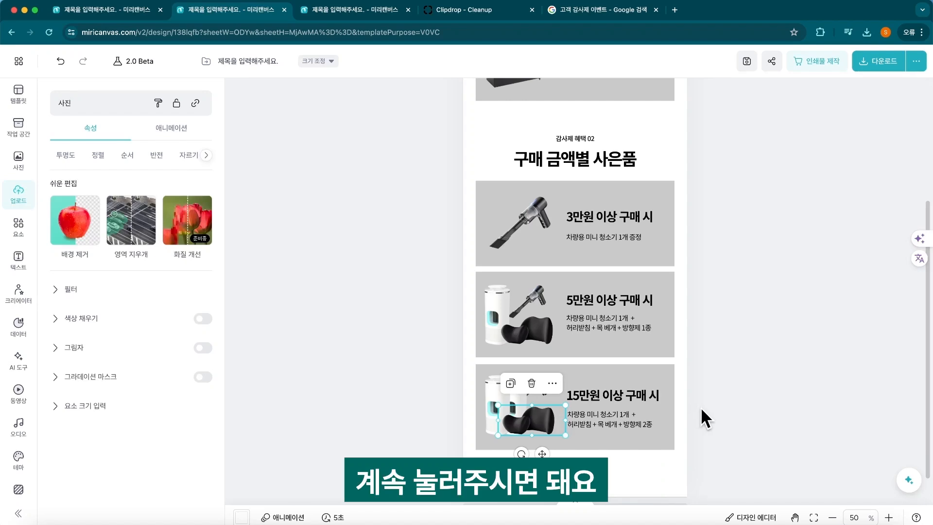
scroll(704, 418, "down", 1)
left_click(536, 381, "shift")
mouse_move(544, 364)
left_mouse_down()
mouse_move(533, 364)
mouse_move(552, 368)
left_mouse_up()
left_click(755, 351)
Step: Look over the benefit 01 and benefit 02 sections to check the layout of all gift cards
scroll(753, 353, "down", 1)
scroll(753, 353, "up", 2)
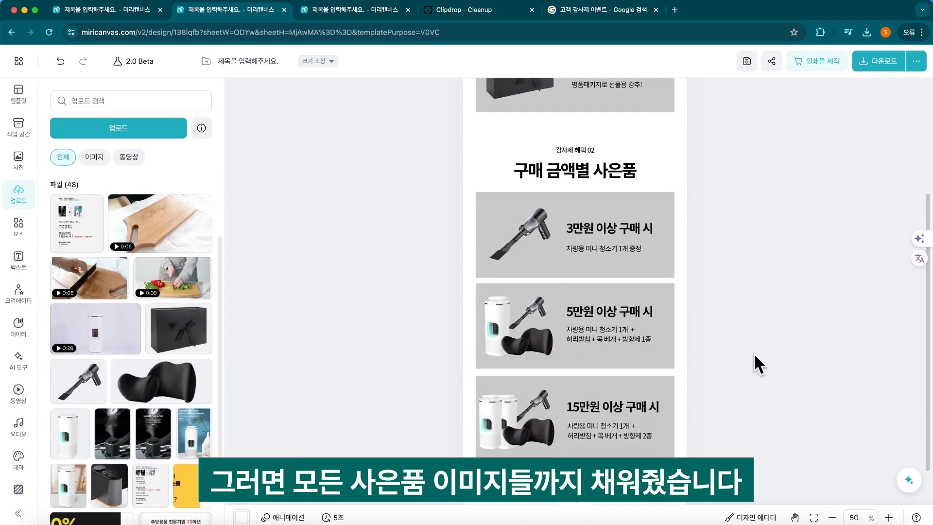
scroll(728, 374, "down", 1)
scroll(671, 224, "up", 4)
scroll(674, 268, "down", 4)
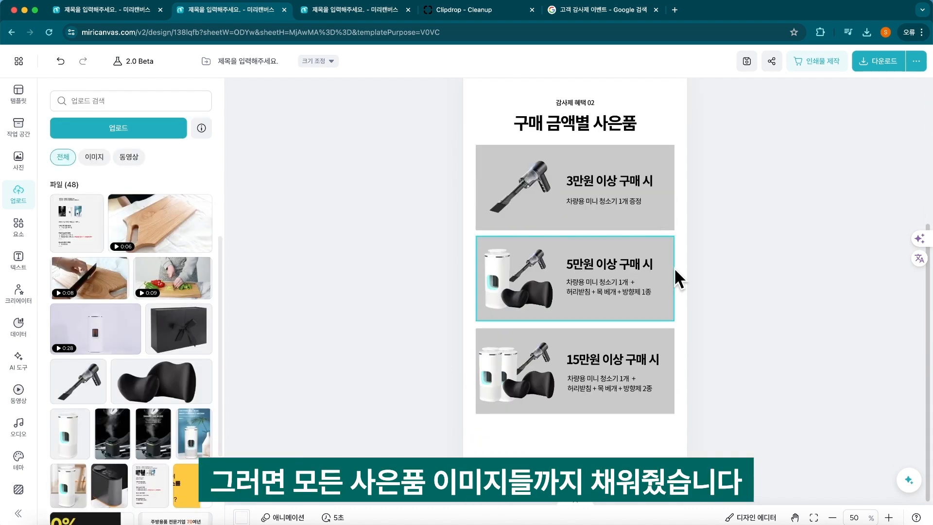
scroll(629, 275, "up", 5)
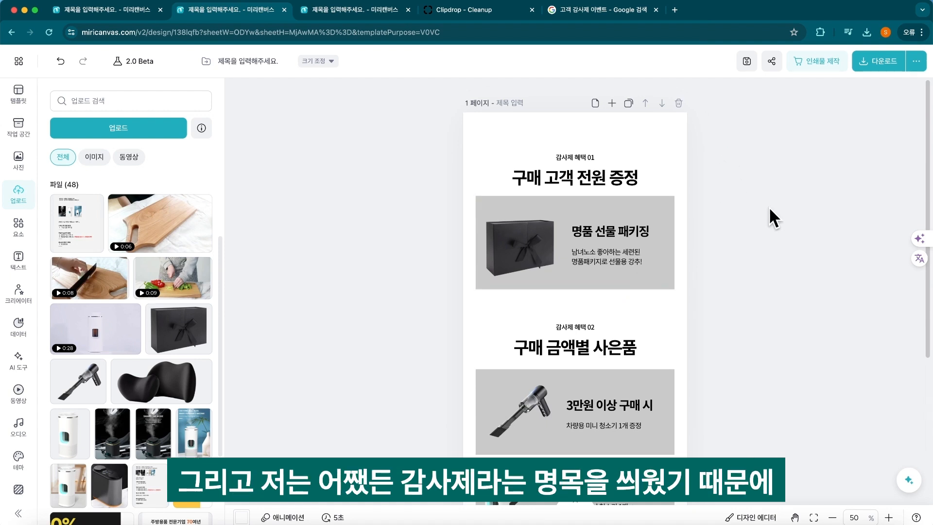
scroll(823, 346, "down", 5)
scroll(823, 346, "up", 2)
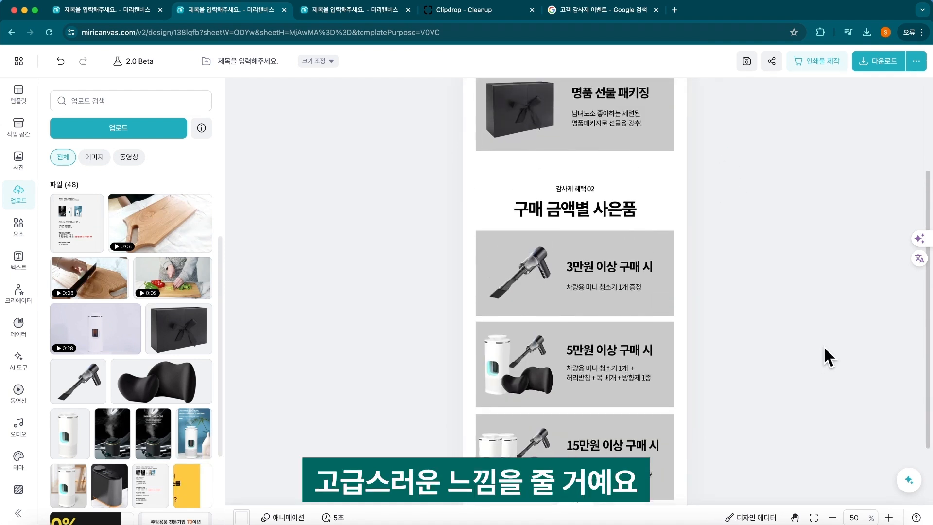
scroll(551, 332, "up", 3)
scroll(756, 275, "down", 5)
scroll(743, 286, "up", 4)
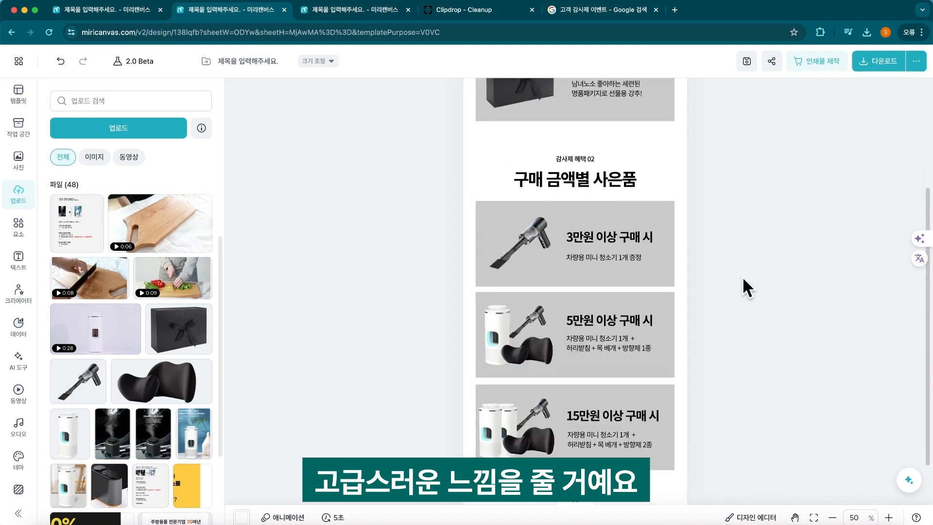
left_click(240, 516)
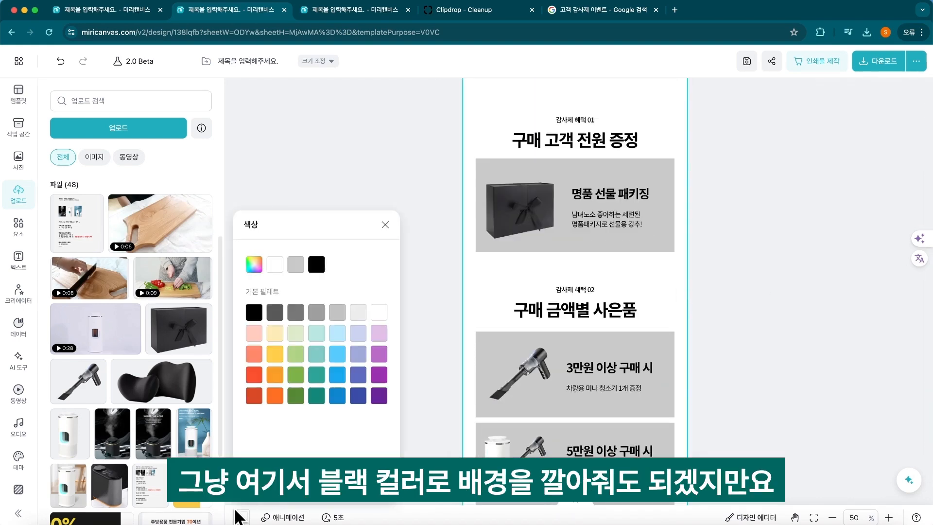
left_click(316, 264)
left_click(434, 103)
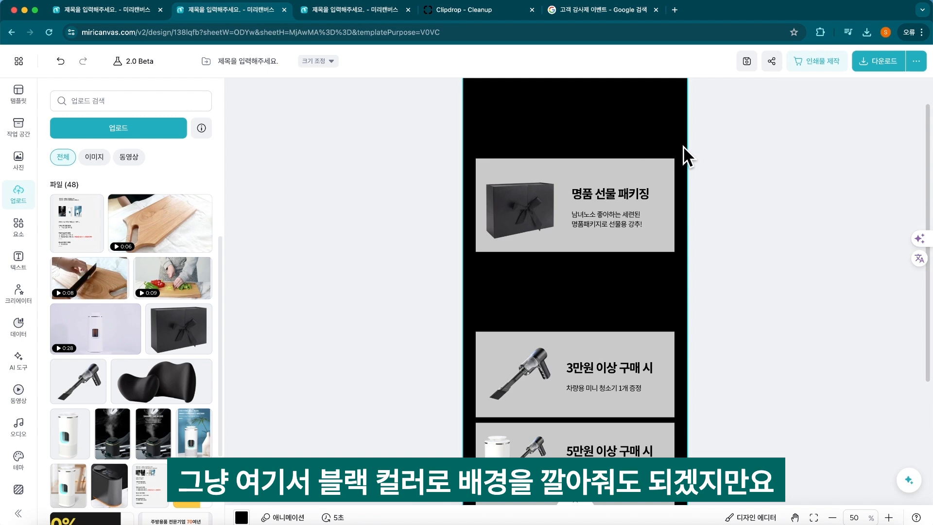
left_click(522, 121)
left_click(241, 517)
left_click(384, 314)
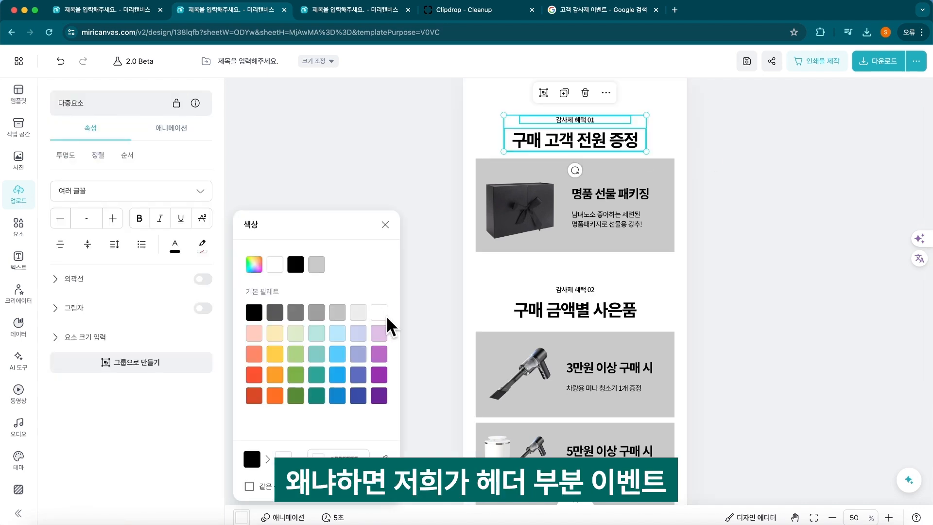
left_click(445, 272)
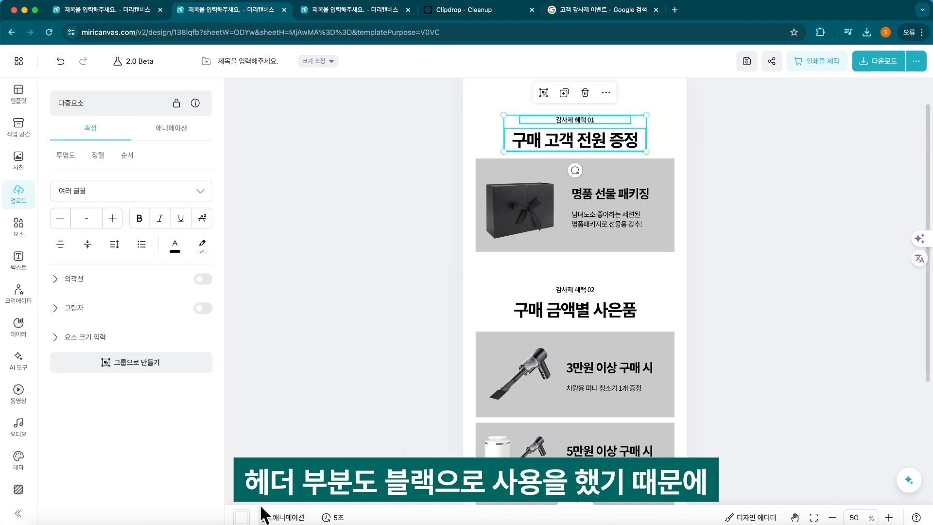
Step: Set the page background to black and recolor the benefit 01 and benefit 02 headings and their small labels white
left_click(241, 517)
left_click(317, 264)
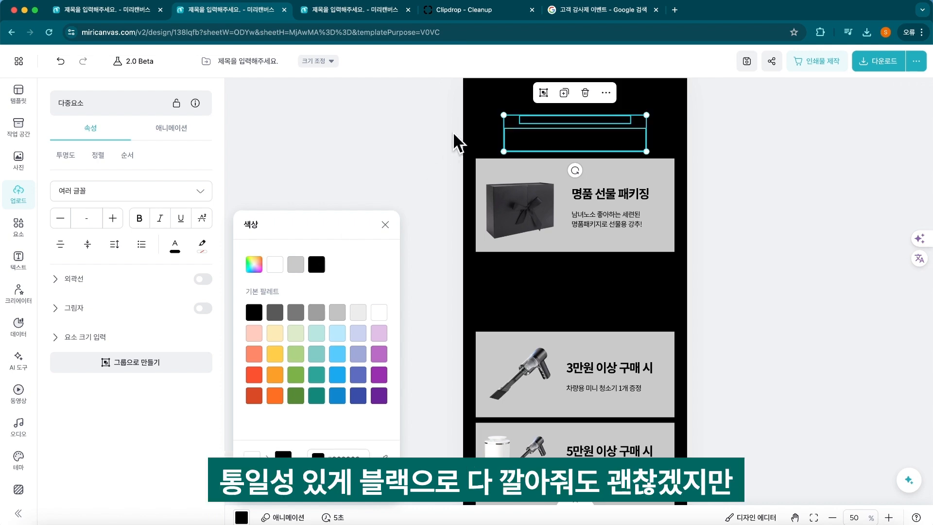
left_click(434, 210)
left_click_drag(706, 97, 585, 144)
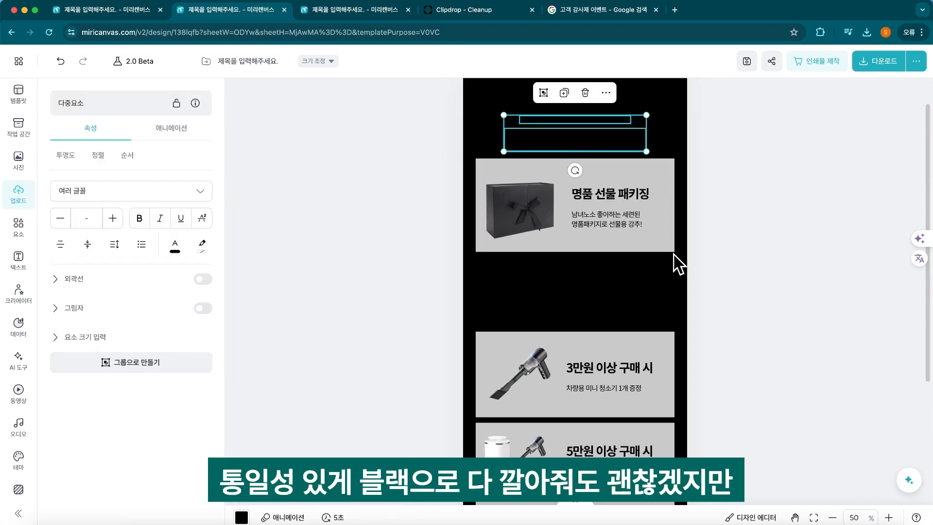
left_click_drag(687, 255, 567, 322)
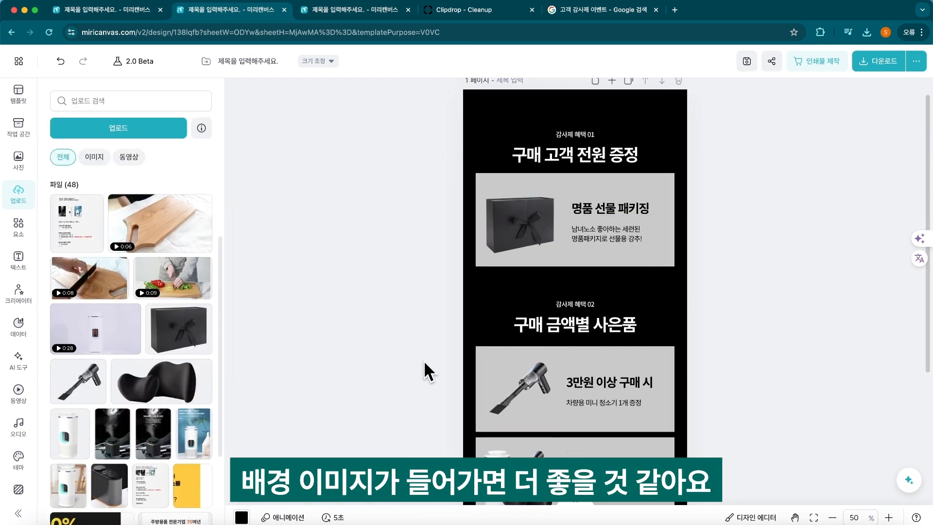
scroll(534, 296, "down", 2)
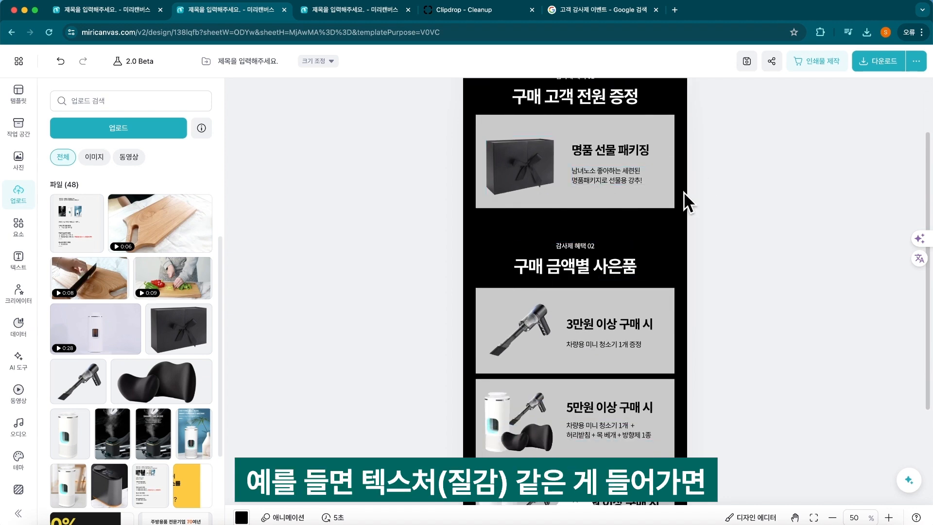
Step: Change the fill of all four grey card boxes to white (#FFFFFF)
left_click(673, 201)
left_click(669, 294, "shift")
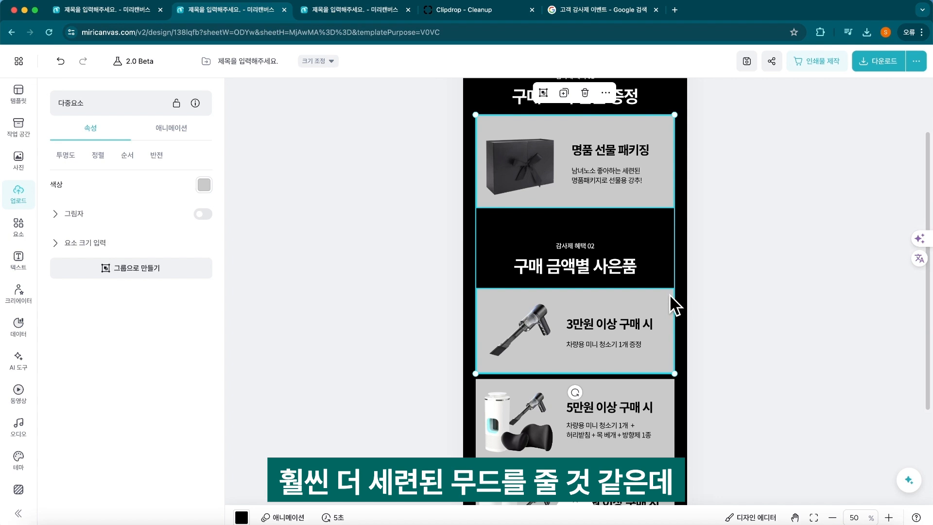
scroll(669, 293, "down", 3)
left_click(668, 241, "shift")
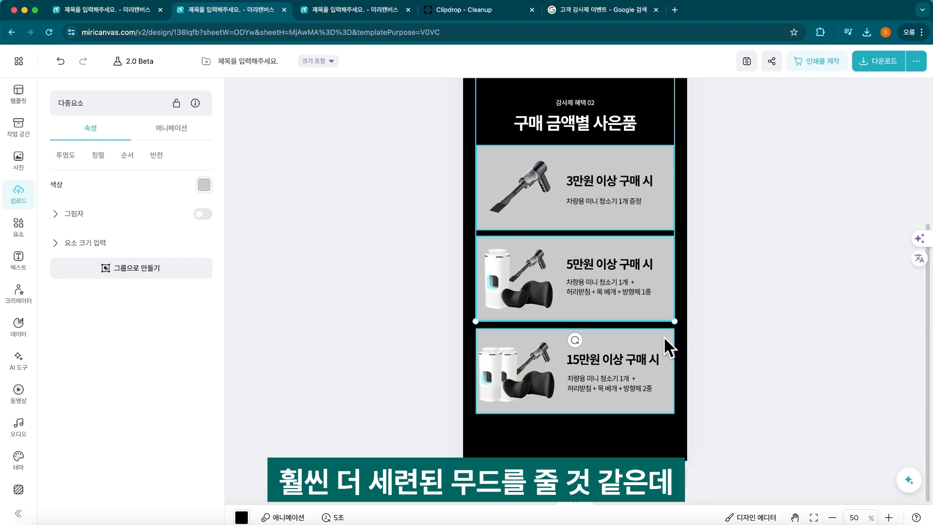
scroll(663, 337, "up", 5)
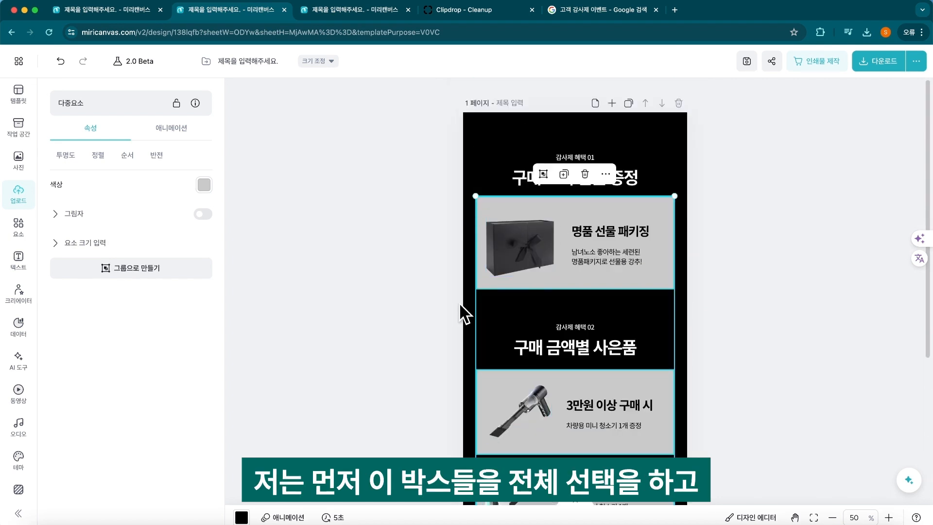
left_click(204, 184)
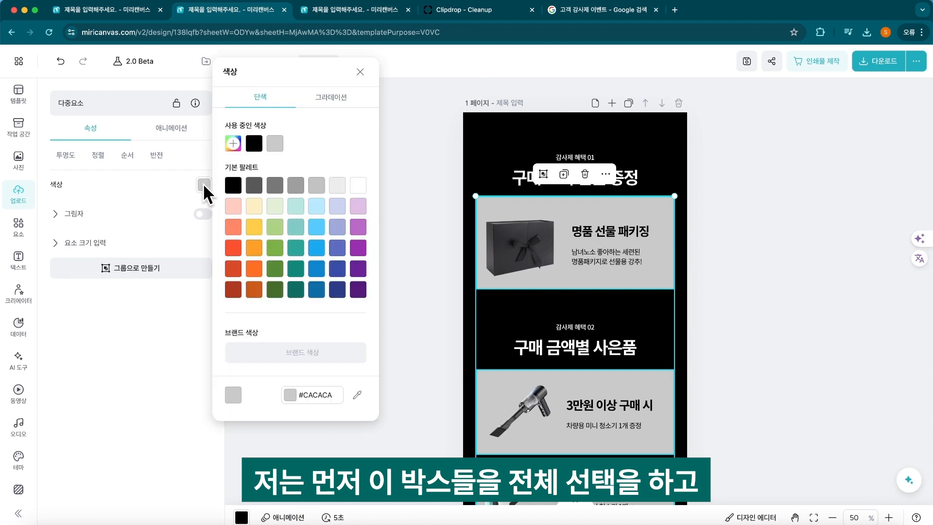
left_click(295, 143)
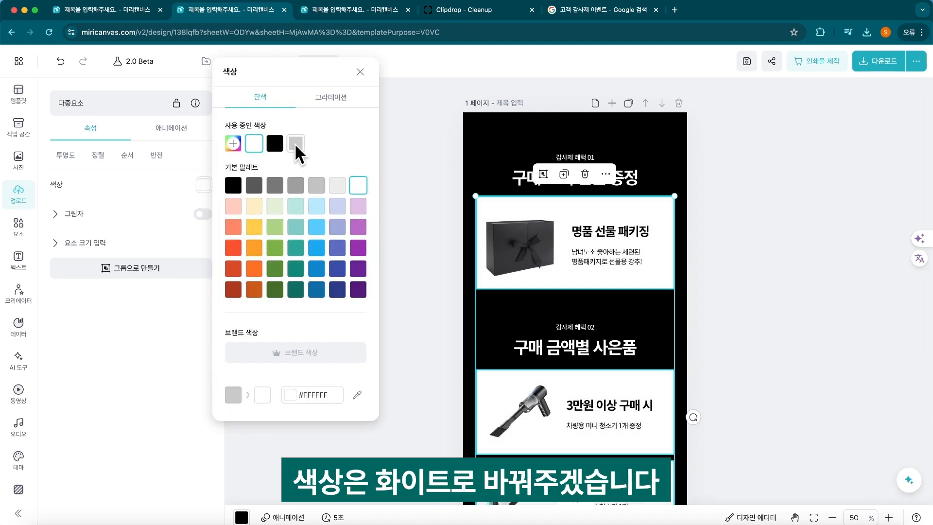
left_click(792, 257)
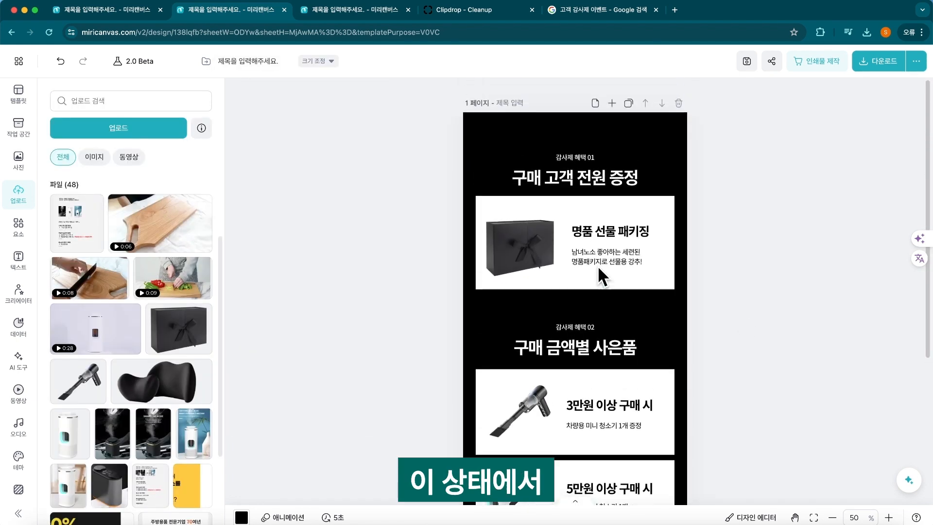
Step: Search the templates for a usable background texture with the terms "가죽" and "재질"
left_click(22, 89)
left_click(88, 100)
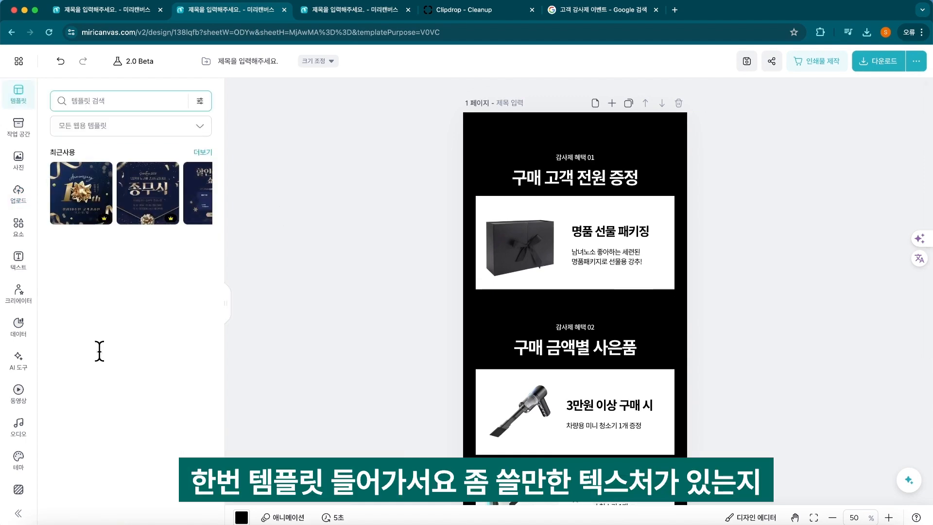
type("가죽")
key("Return")
left_click(96, 97)
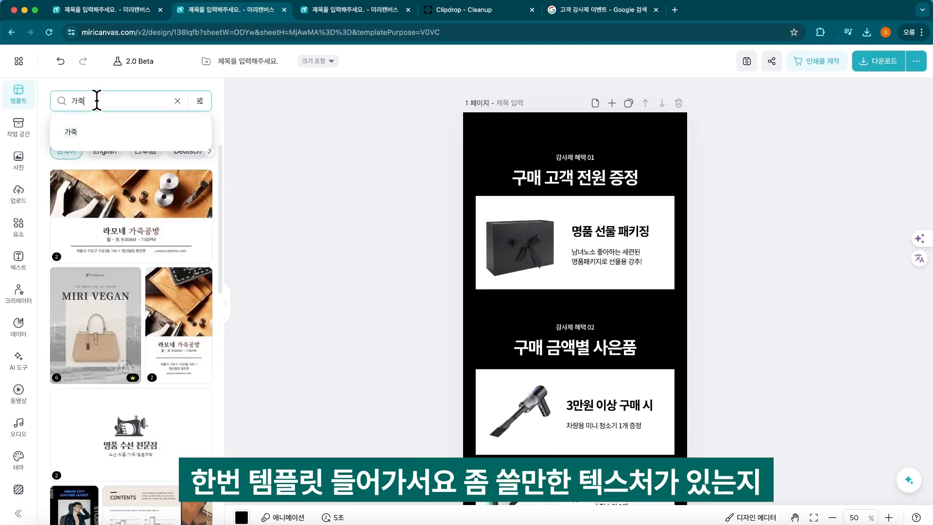
key("BackSpace")
key("BackSpace")
type("젤리")
key("Return")
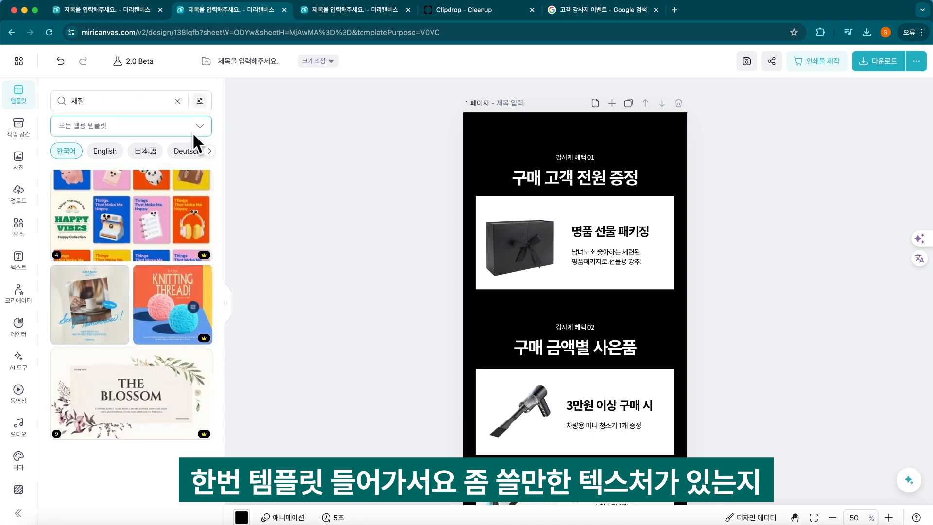
left_click(118, 98)
key("BackSpace")
key("BackSpace")
type("ㅌ")
key("BackSpace")
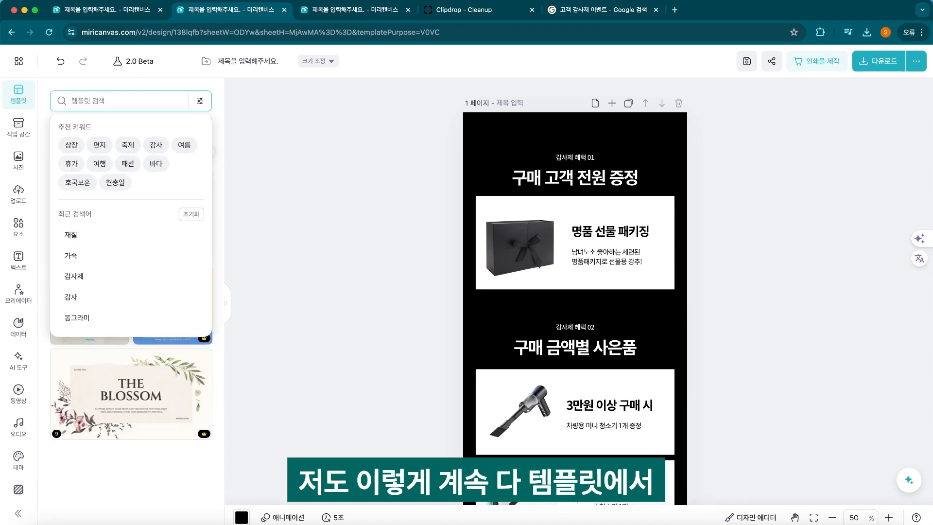
type("ㅅ")
key("BackSpace")
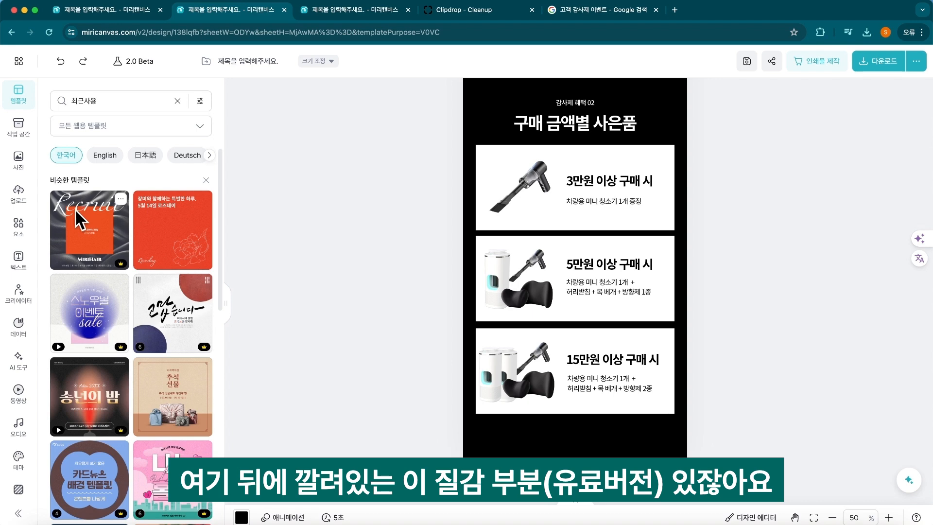
Step: Apply the "Recruit" template with the dark draped-fabric background to the blank second page and bring up its template details
mouse_move(117, 257)
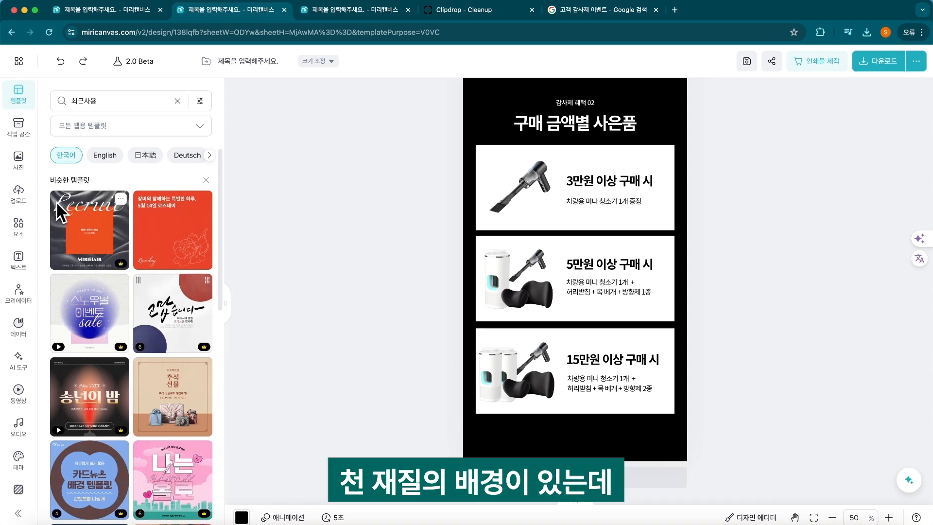
scroll(574, 292, "down", 6)
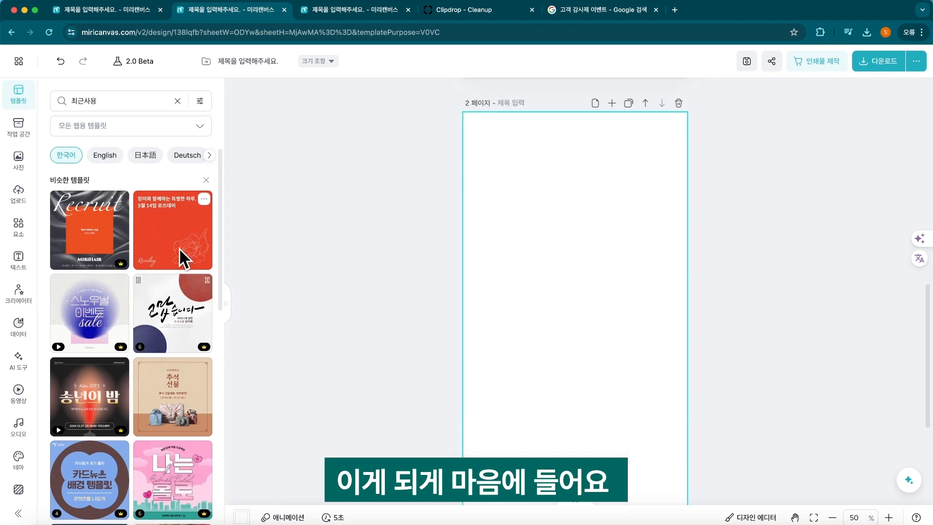
left_click(100, 233)
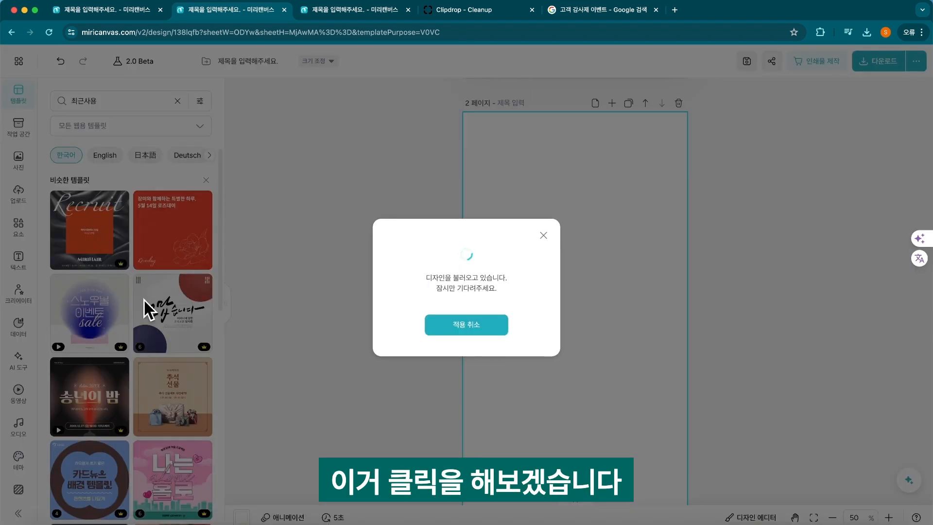
left_click(120, 194)
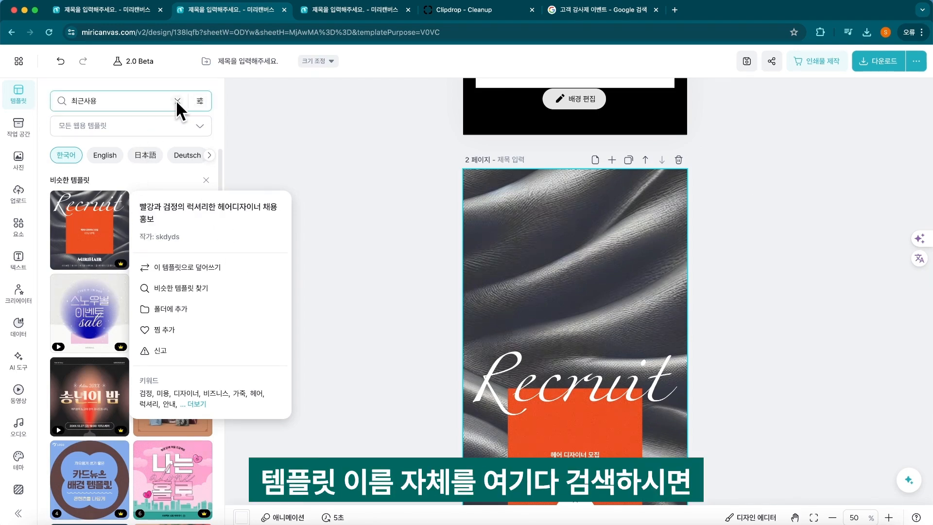
left_click(600, 284)
Step: Detach the dark draped-fabric background from the second page as a separate image and move it up above the orange box
scroll(631, 253, "down", 4)
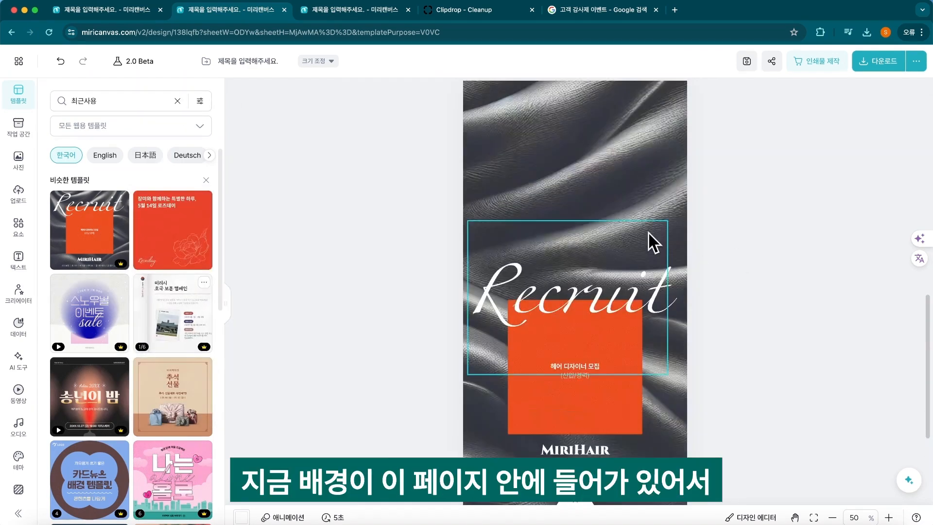
scroll(602, 293, "up", 1)
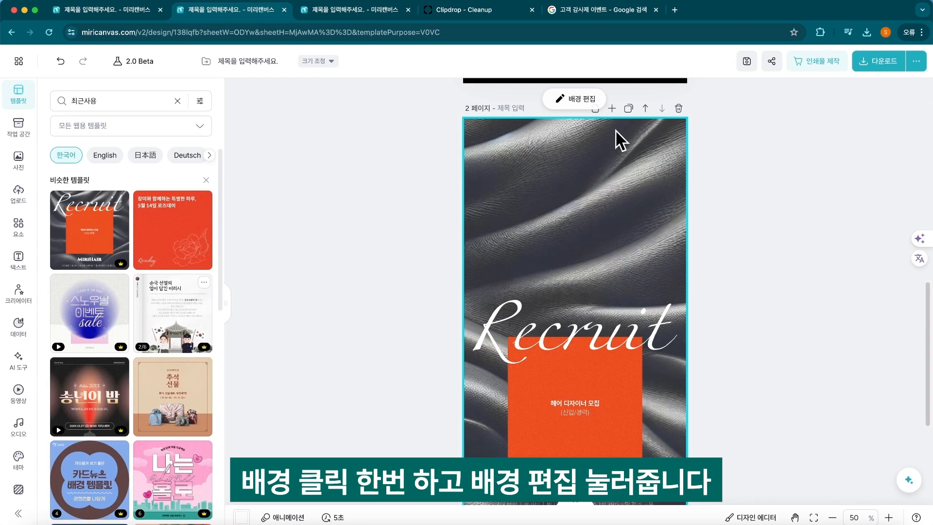
left_click(596, 95)
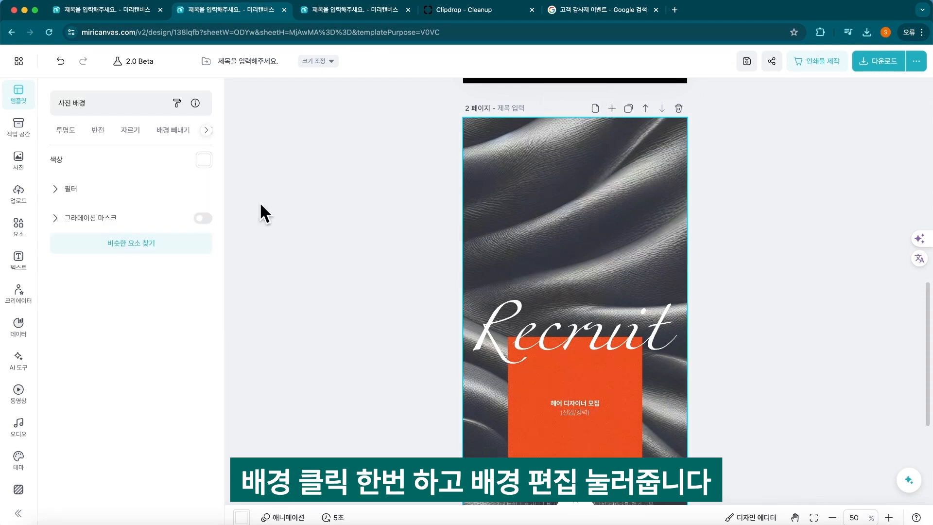
left_click(179, 130)
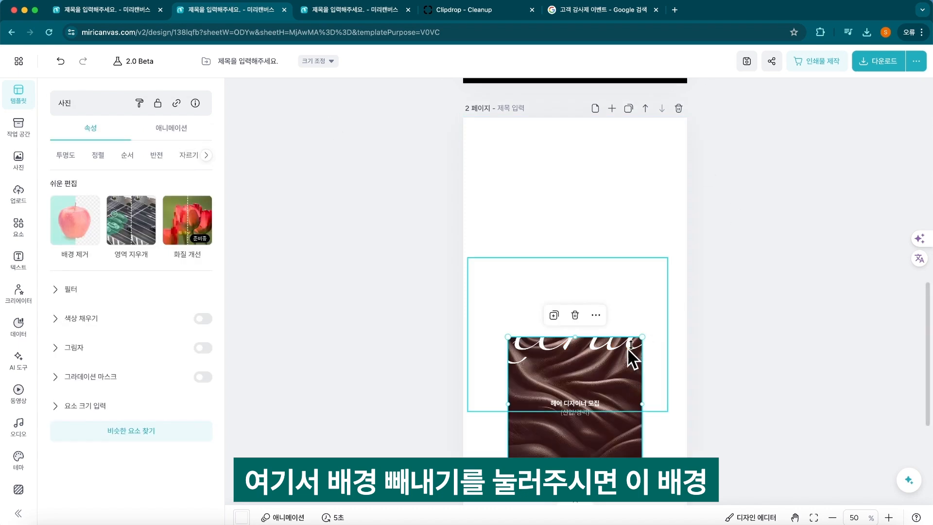
left_click_drag(627, 374, 618, 191)
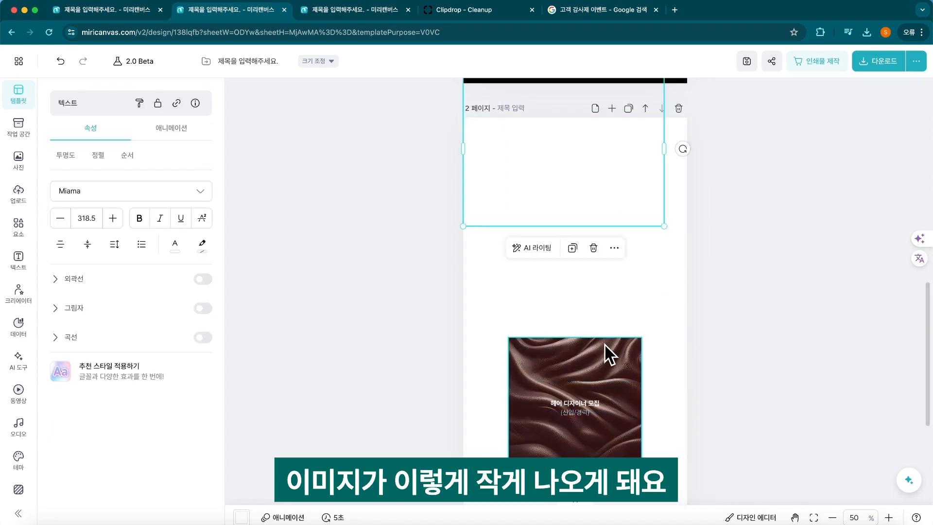
left_click_drag(608, 307, 625, 240)
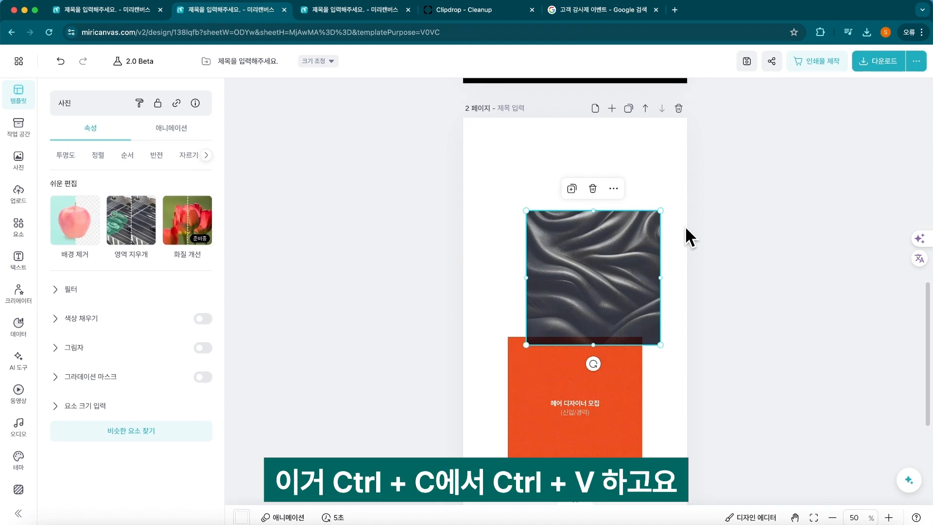
Step: Copy the fabric texture image onto the first page with the benefit cards and send it behind all other elements
scroll(684, 225, "up", 2)
key("ctrl+c")
scroll(685, 225, "up", 10)
key("ctrl+v")
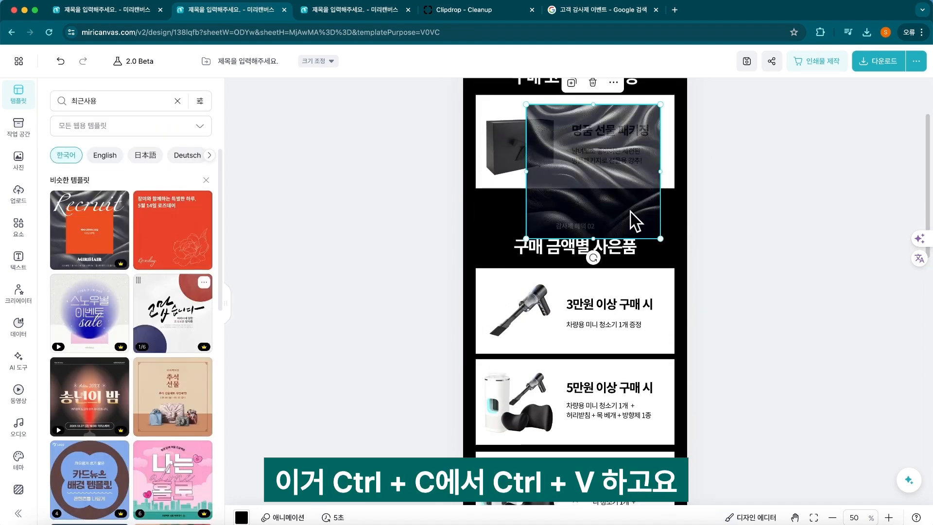
left_click_drag(636, 221, 631, 252)
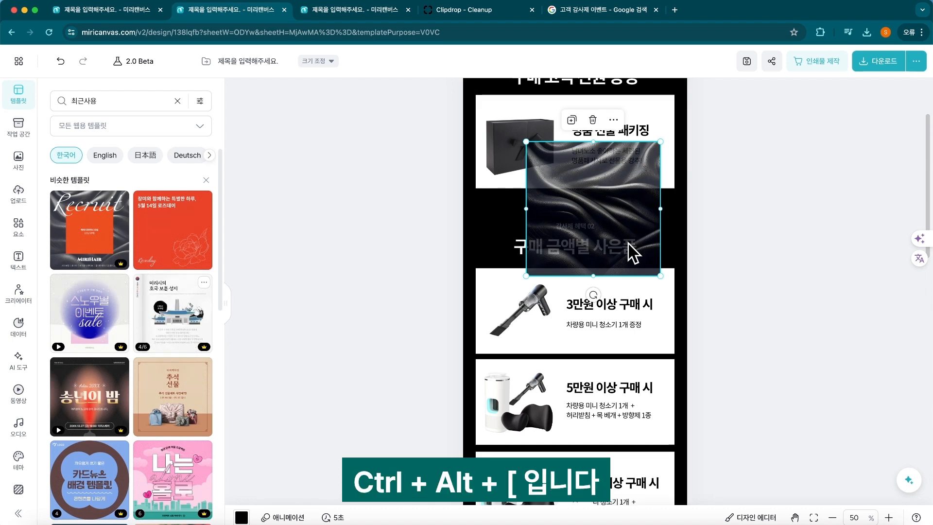
key("ctrl+alt+bracketleft")
Step: Enlarge the fabric texture to cover the whole first page and set its opacity to 48%
scroll(629, 252, "up", 3)
scroll(630, 253, "up", 10)
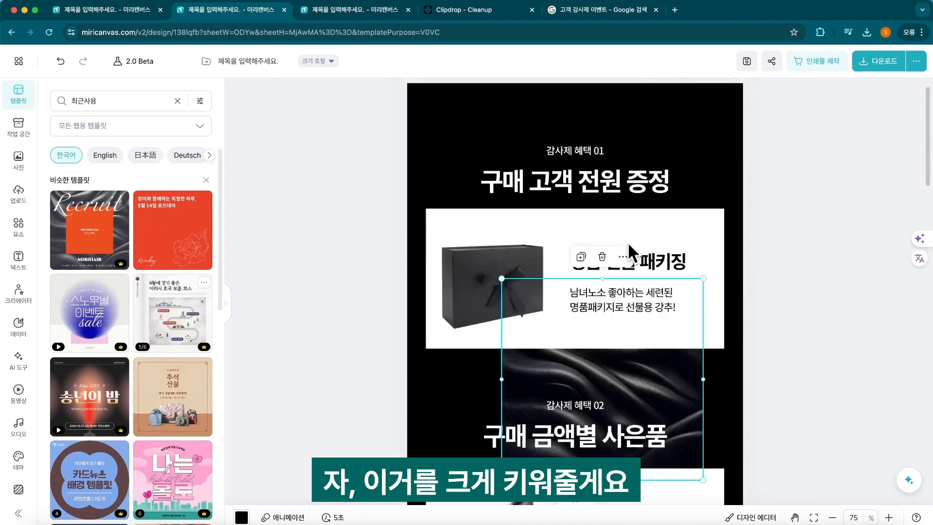
left_click(561, 253)
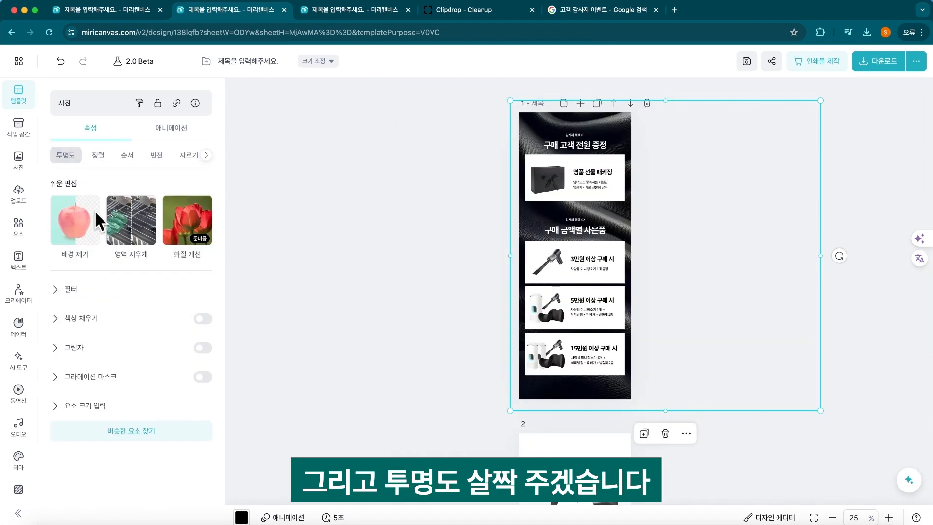
left_click(72, 157)
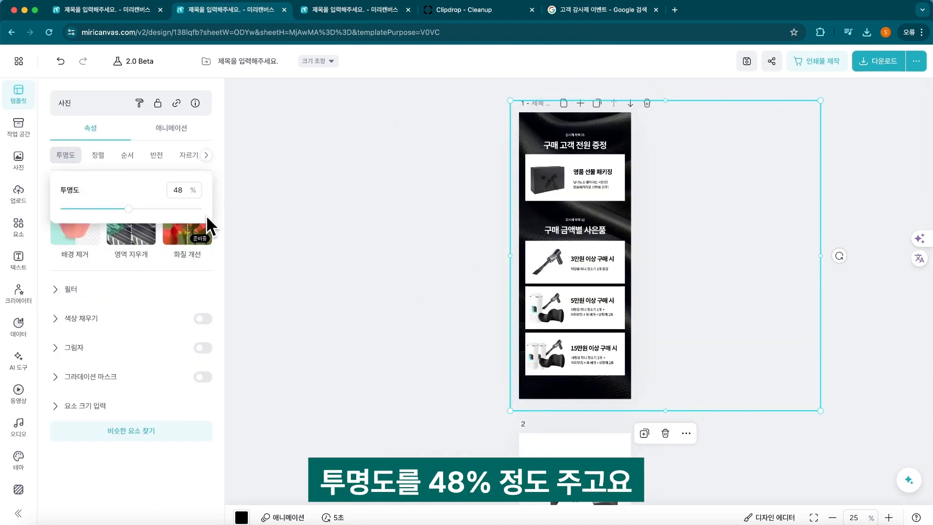
left_click(508, 116)
Step: Recolor the small benefit 01 and benefit 02 labels with the yellow #FBEEAB copied from the cover design's title
left_click(575, 134)
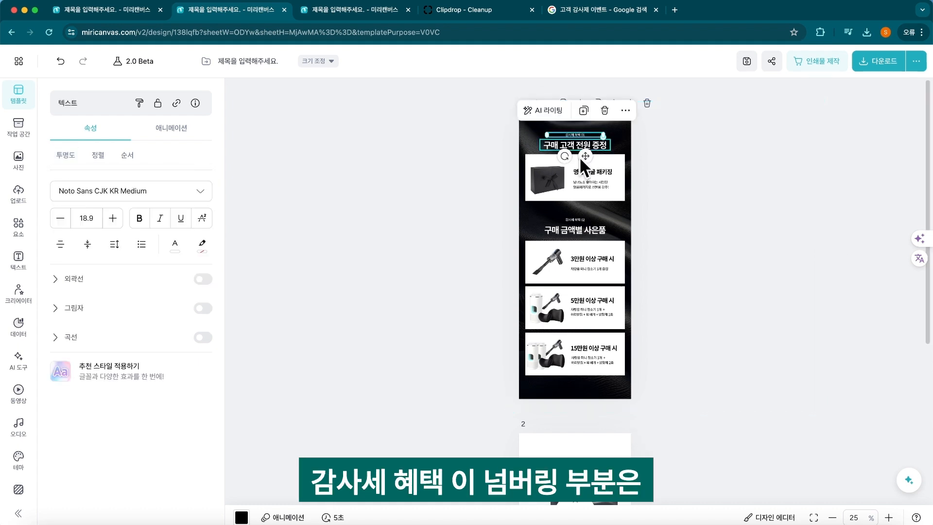
left_click(575, 220, "shift")
left_click(174, 243)
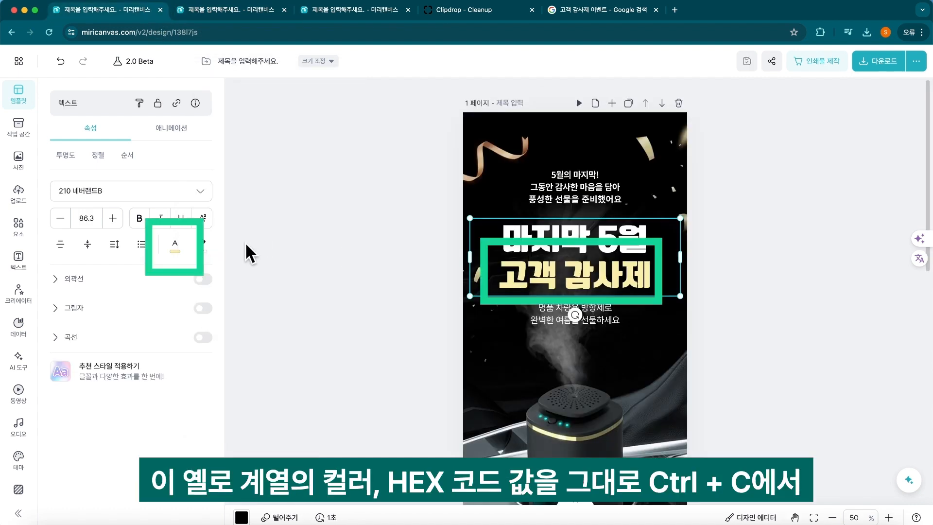
left_click(176, 245)
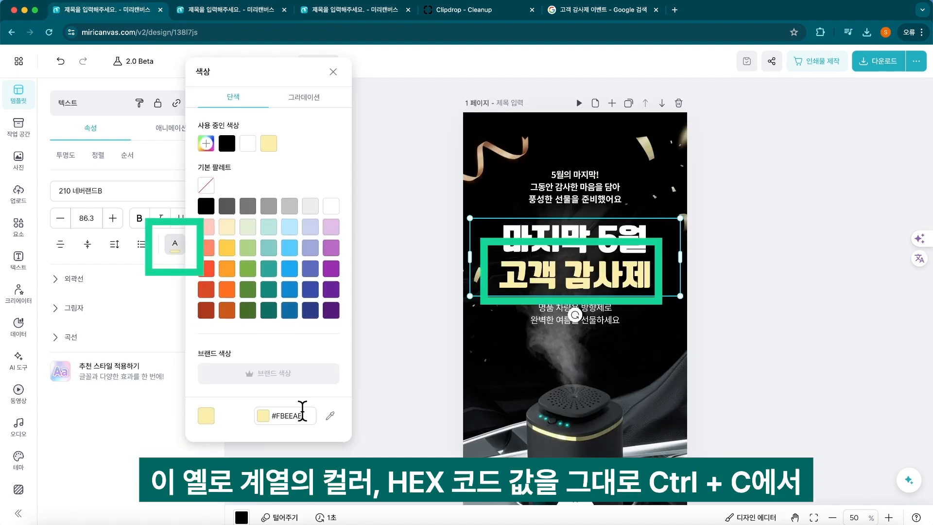
double_click(286, 416)
key("ctrl+c")
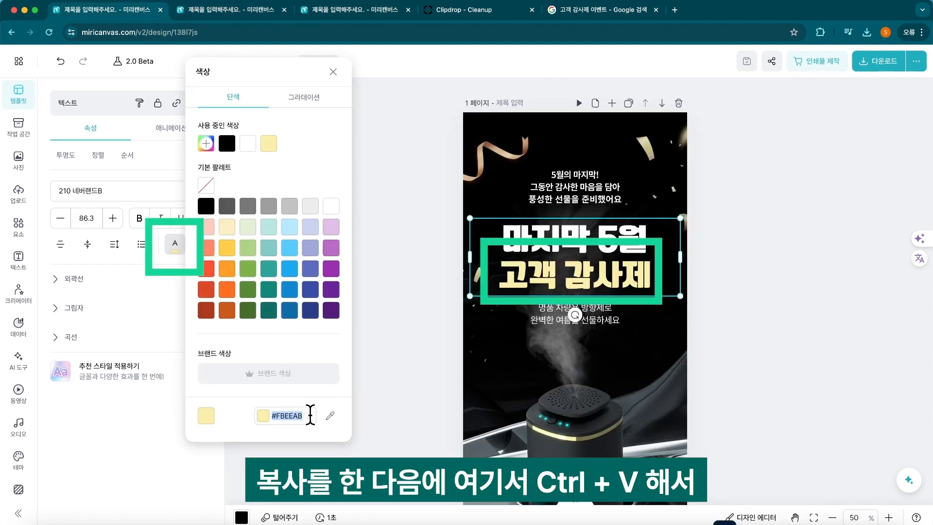
left_click(211, 9)
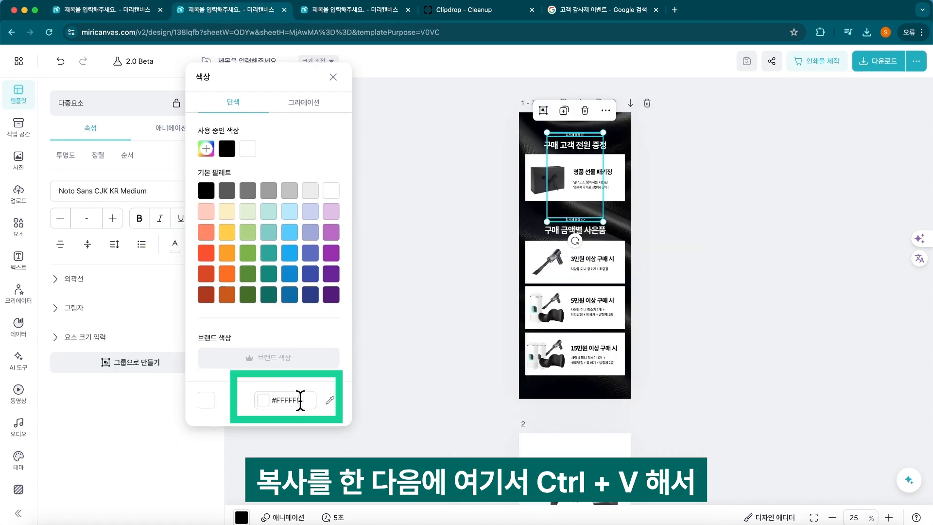
key("ctrl+v")
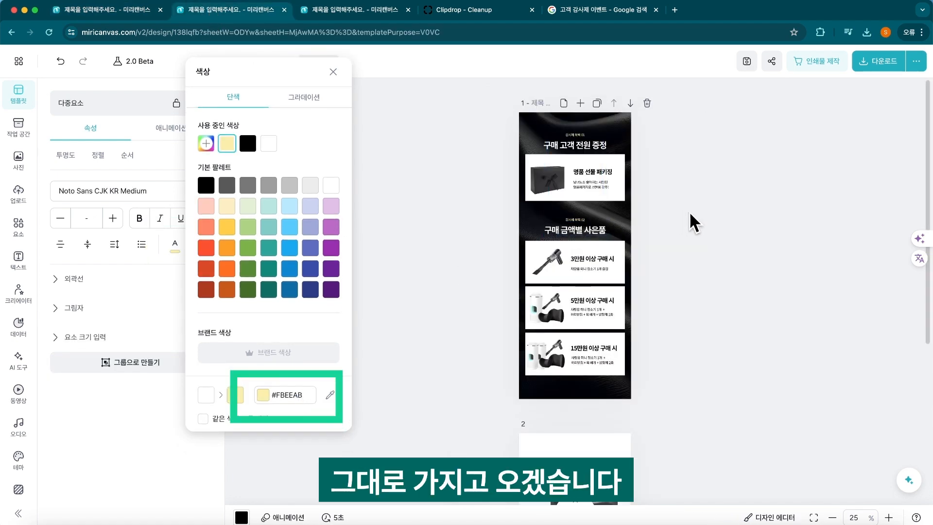
left_click(689, 211)
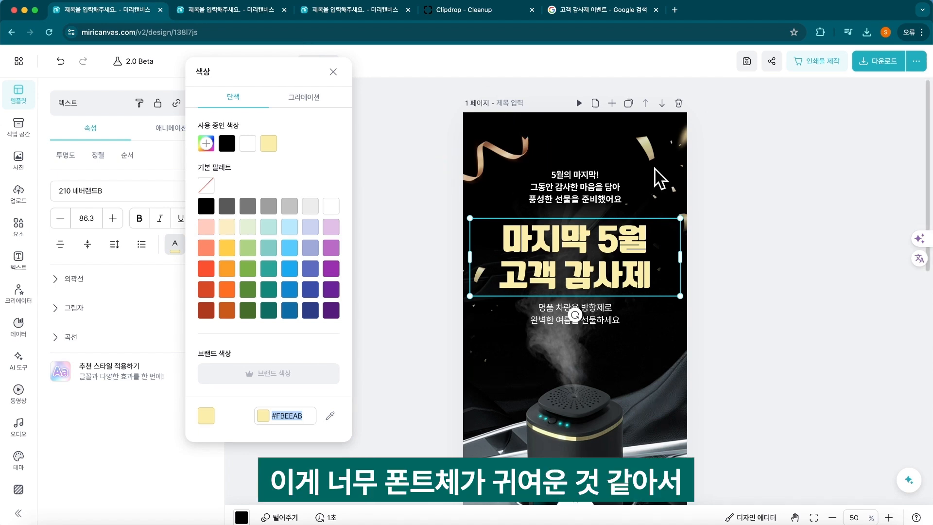
left_click(644, 250)
left_click(641, 253)
scroll(633, 261, "down", 1)
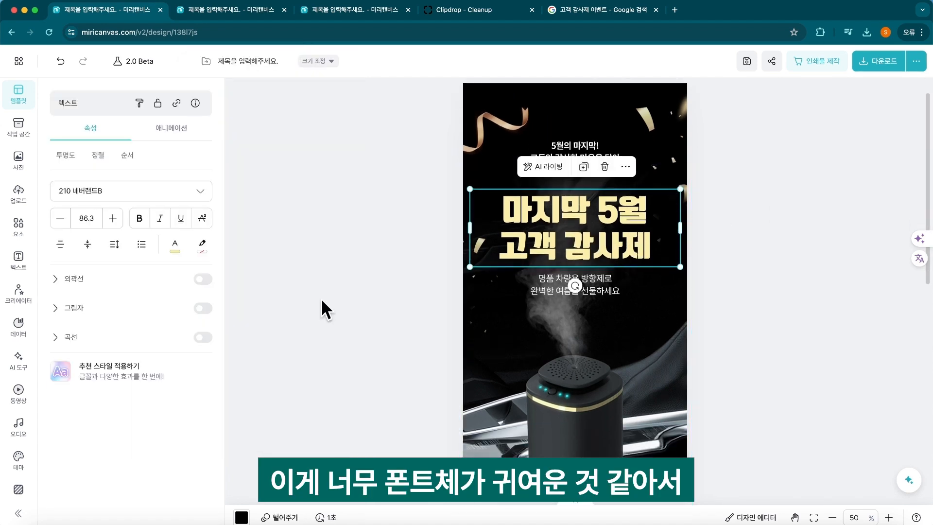
left_click(199, 190)
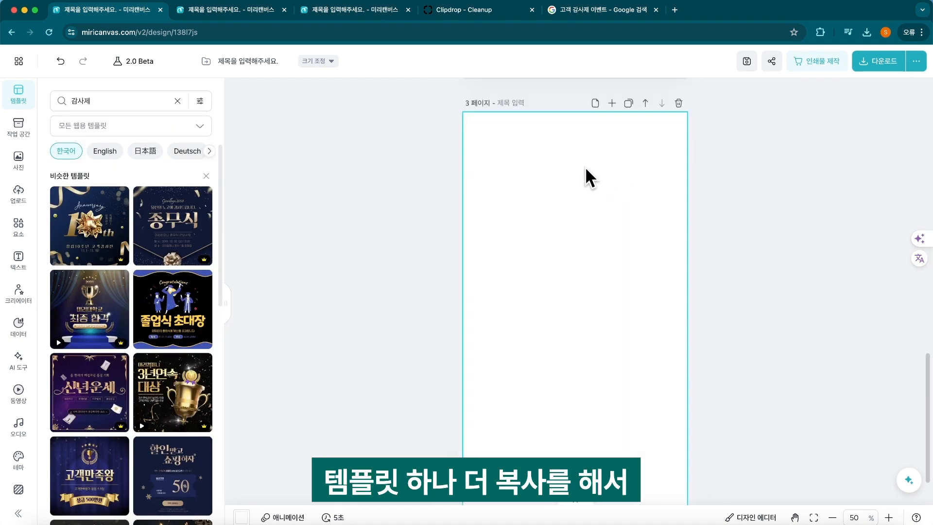
Step: Apply the navy "종무식" template to the cover design's blank third page and copy its large gold title text
left_click(183, 233)
left_click(553, 316)
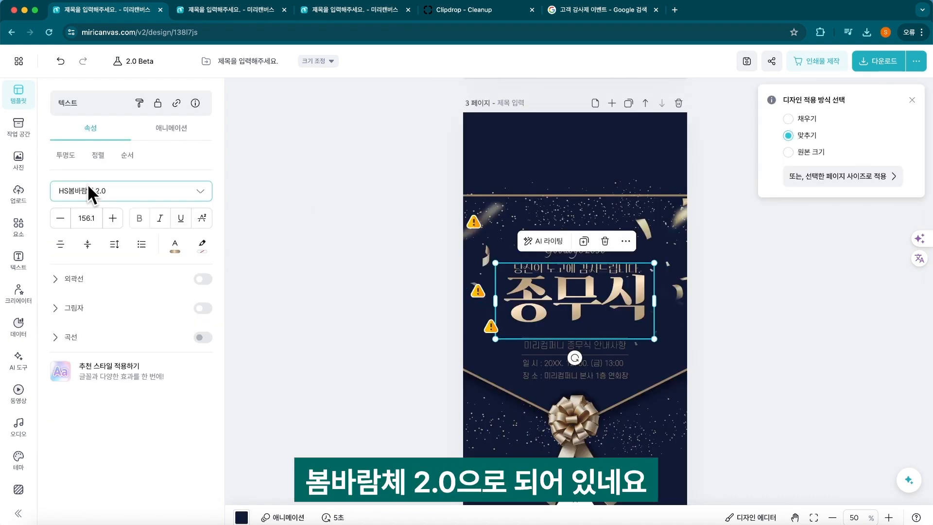
left_click(619, 248)
Step: Replace the cover page's title with the pasted gold text, reworded to "마지막 5월 고객 감사제" at font size 92.7
scroll(617, 246, "up", 5)
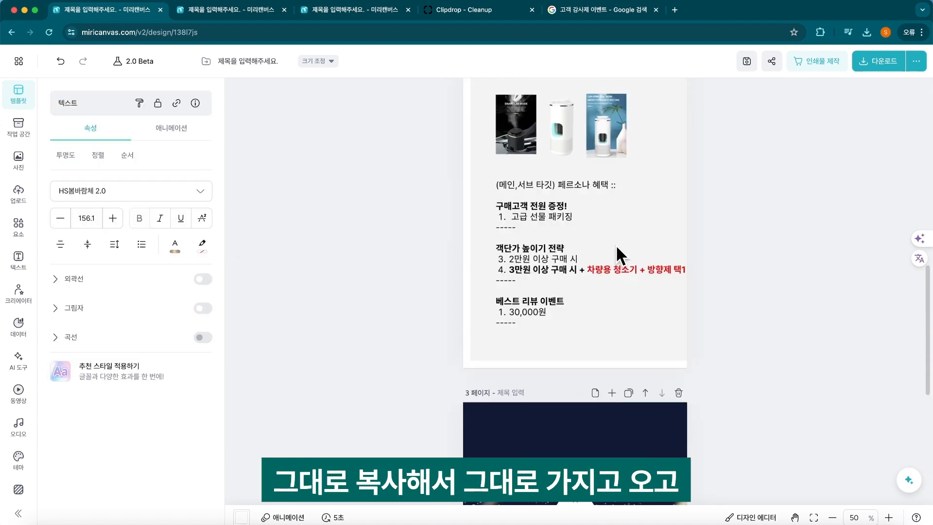
scroll(616, 244, "up", 10)
key("ctrl+v")
left_click_drag(573, 234, 573, 398)
double_click(616, 394)
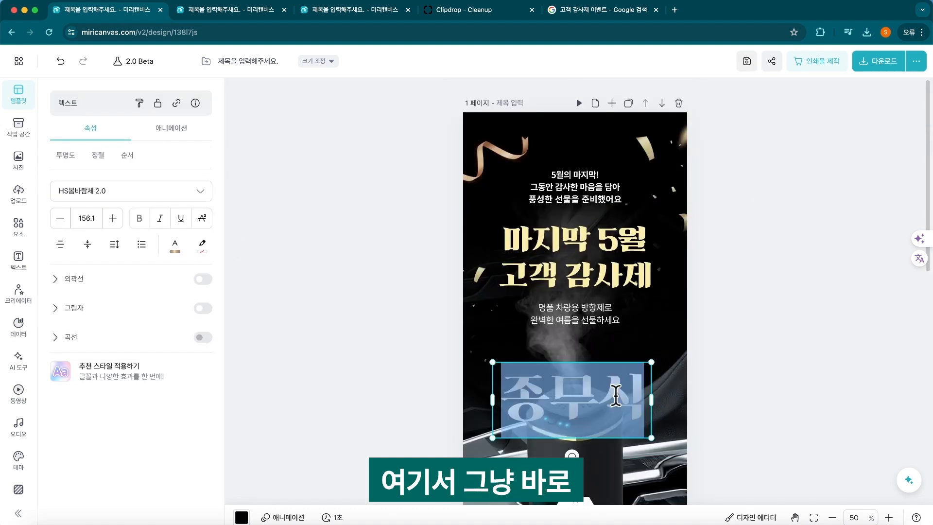
type("마지막 5월")
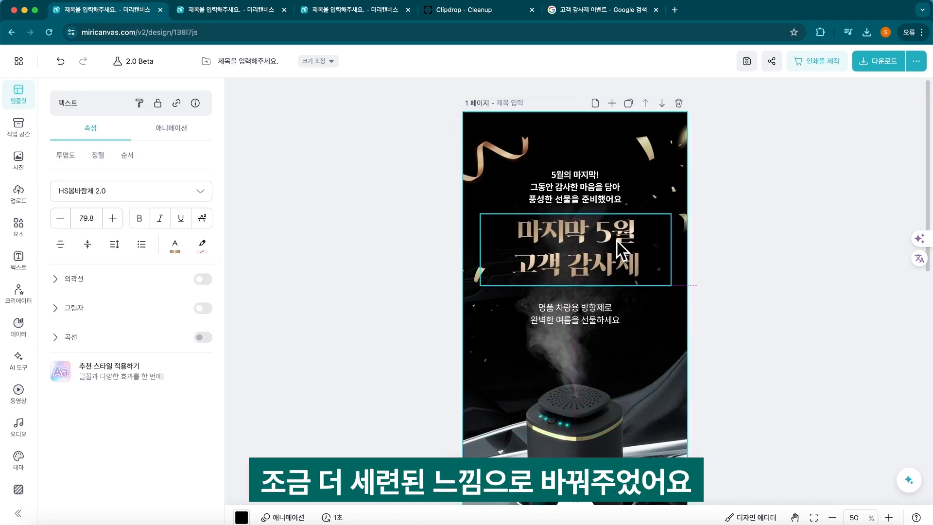
key("Escape")
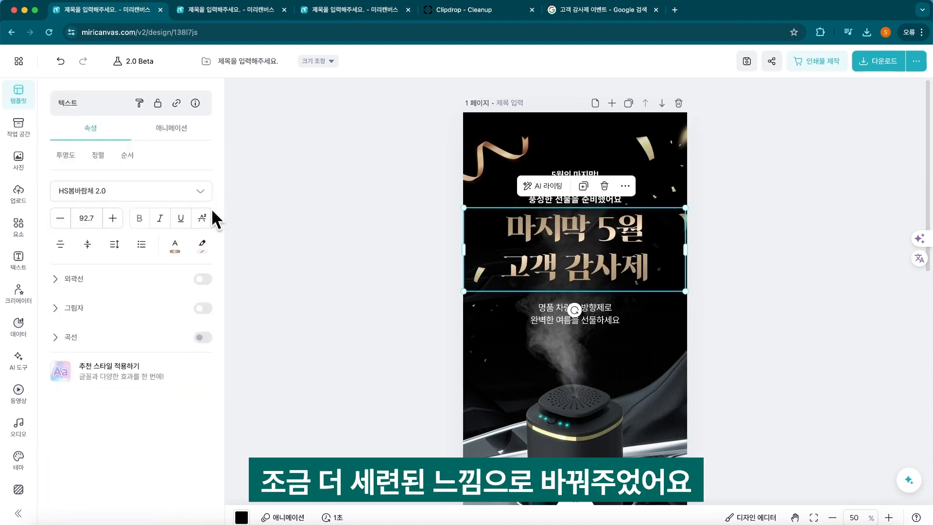
left_click(452, 221)
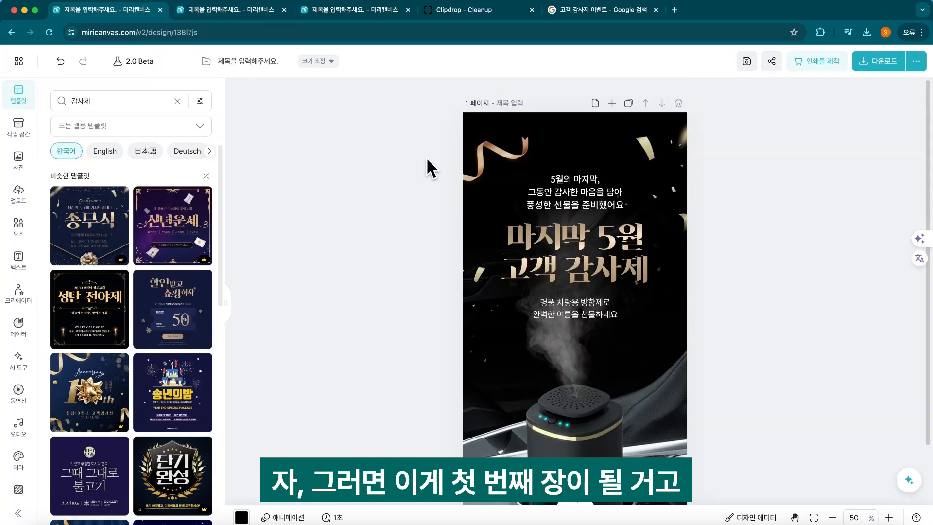
Step: Look over the GIF section design, and replace the benefit design's leftover template page with a blank second page
left_click(343, 11)
scroll(341, 190, "down", 5)
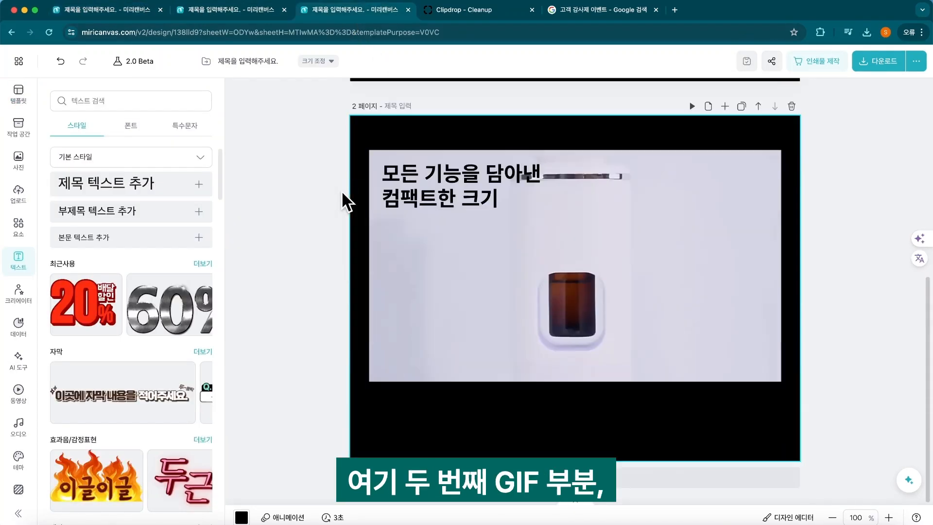
scroll(341, 190, "up", 8)
left_click(250, 9)
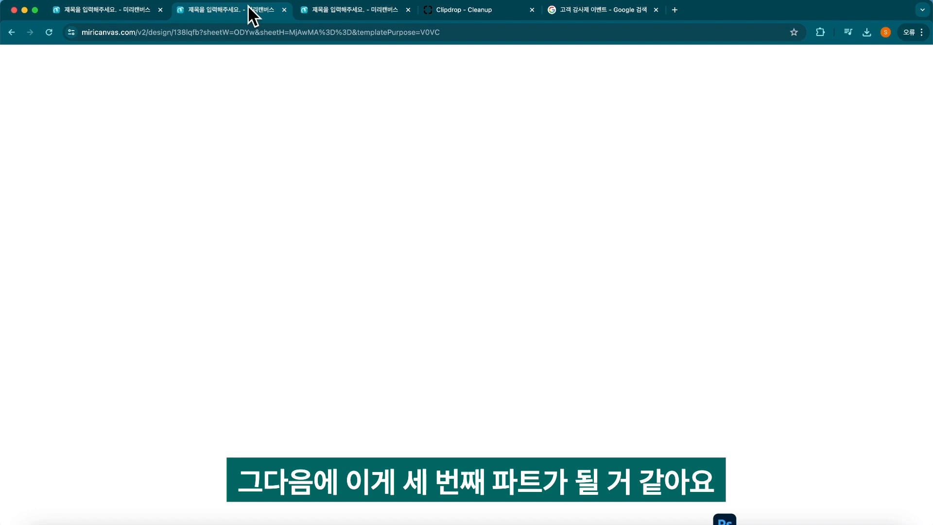
scroll(641, 246, "down", 5)
scroll(616, 308, "up", 2)
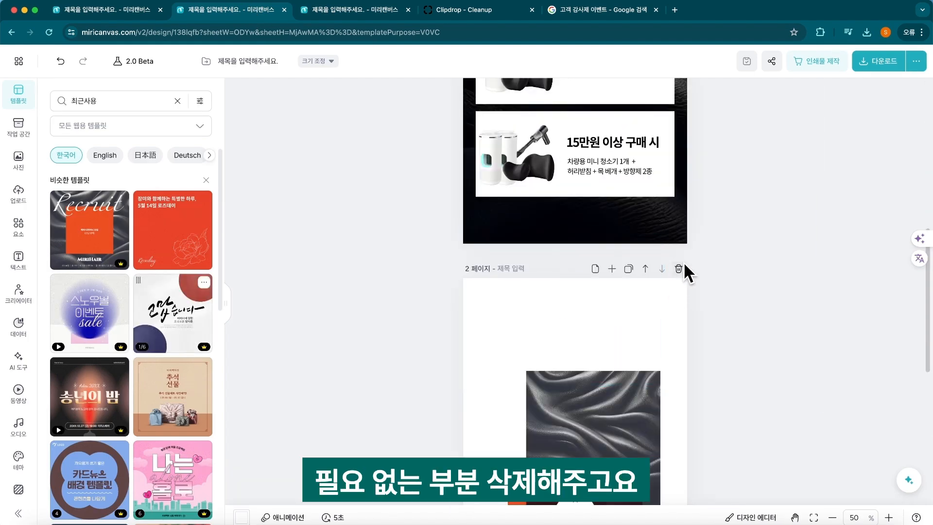
left_click(685, 271)
scroll(772, 132, "up", 5)
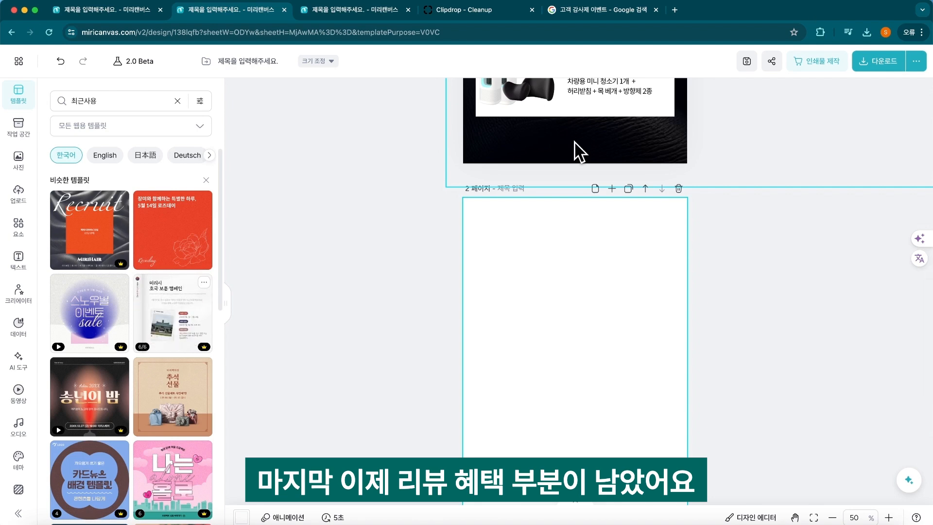
Step: Copy the benefit 02 label and heading onto the blank second page and place them centered near its upper edge
scroll(579, 151, "up", 7)
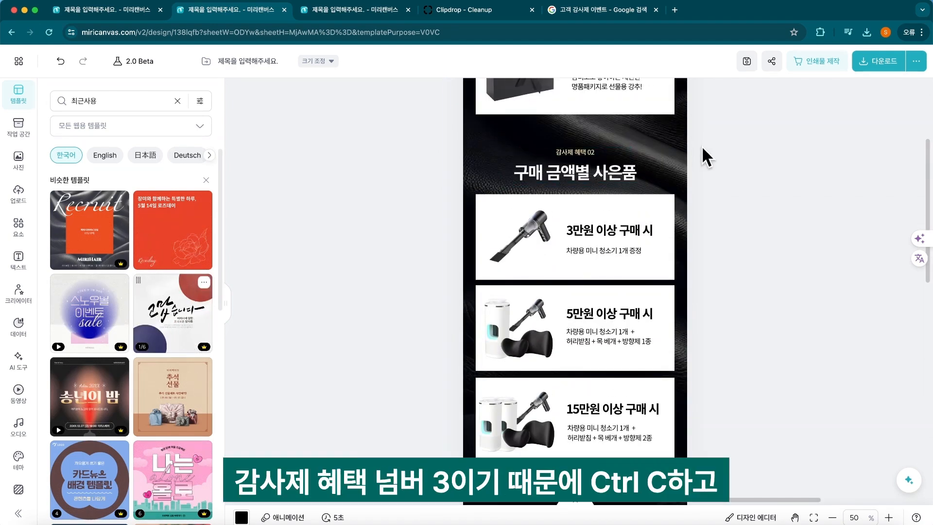
left_click_drag(710, 142, 496, 194)
key("ctrl+c")
scroll(725, 258, "down", 7)
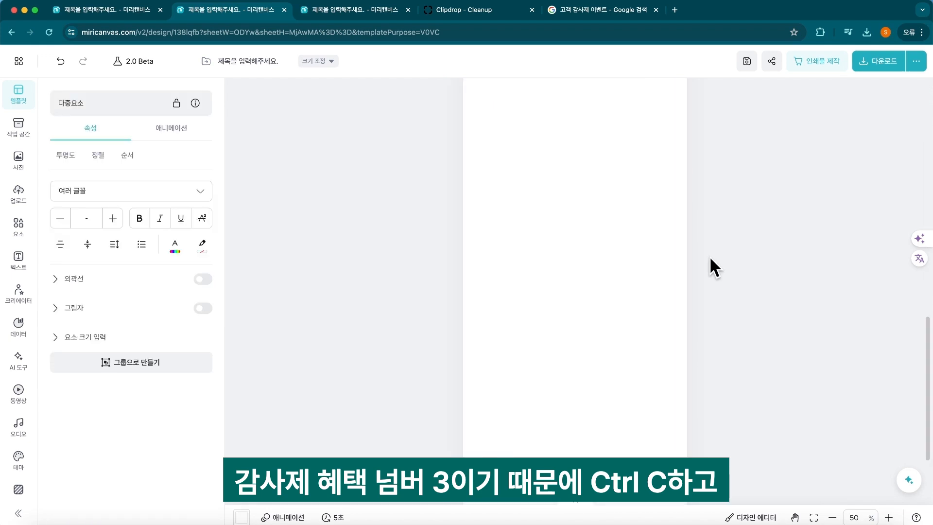
scroll(700, 258, "up", 3)
left_click(662, 277)
key("ctrl+v")
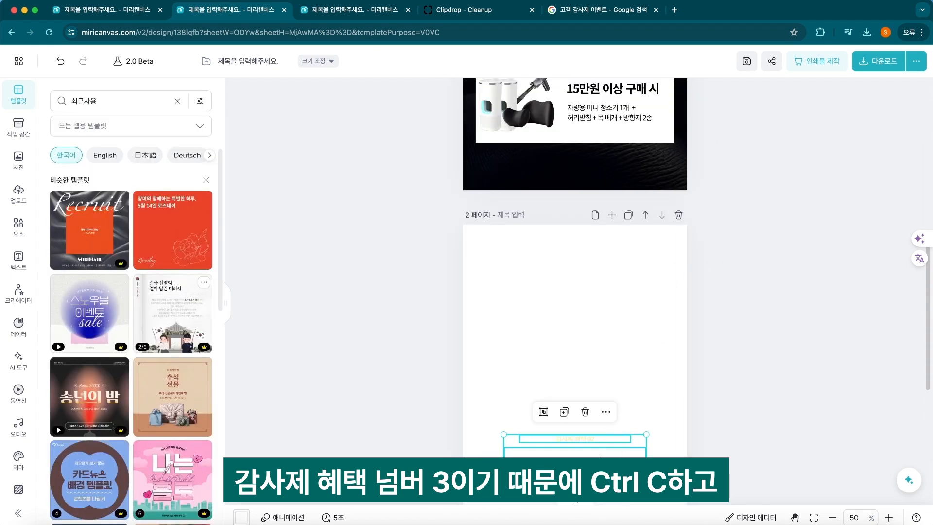
left_click_drag(602, 454, 575, 297)
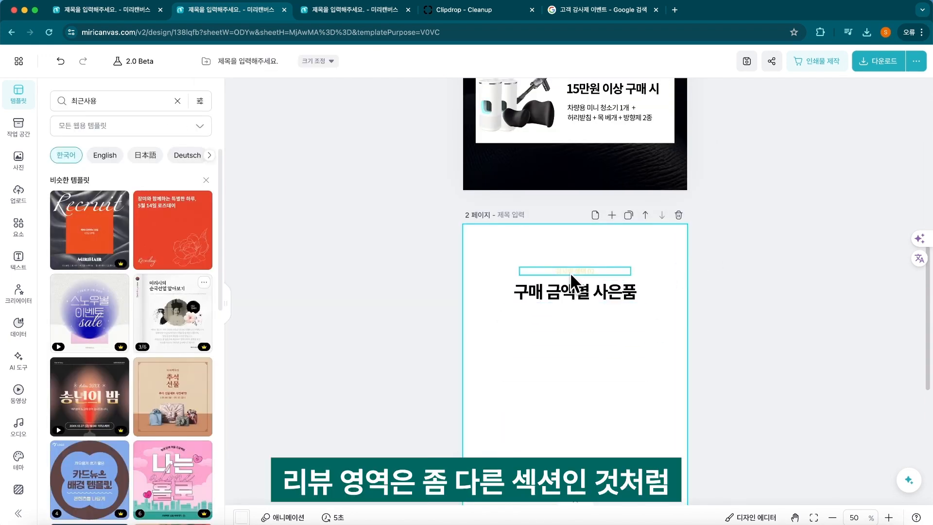
Step: Recolor the second page's small label black and reword it to "감사제 혜택 03"
left_click(570, 272)
left_click(174, 244)
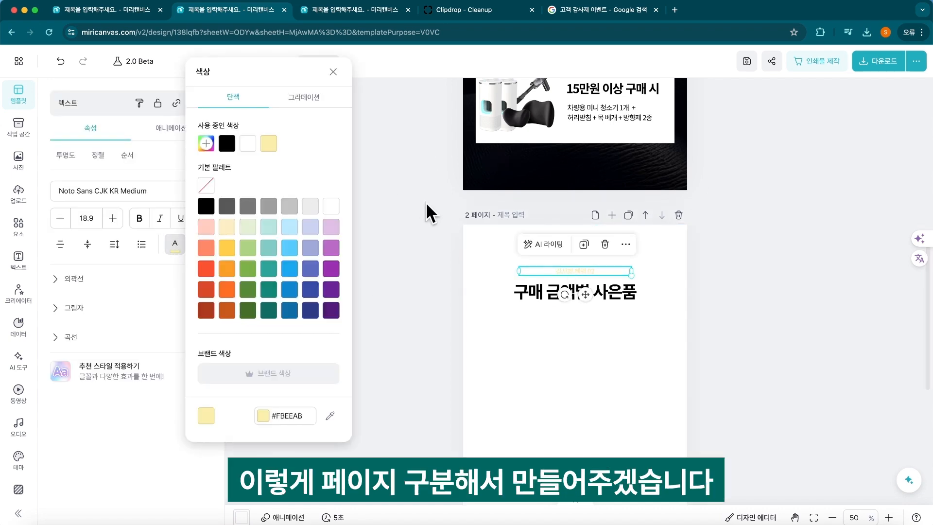
left_click(229, 147)
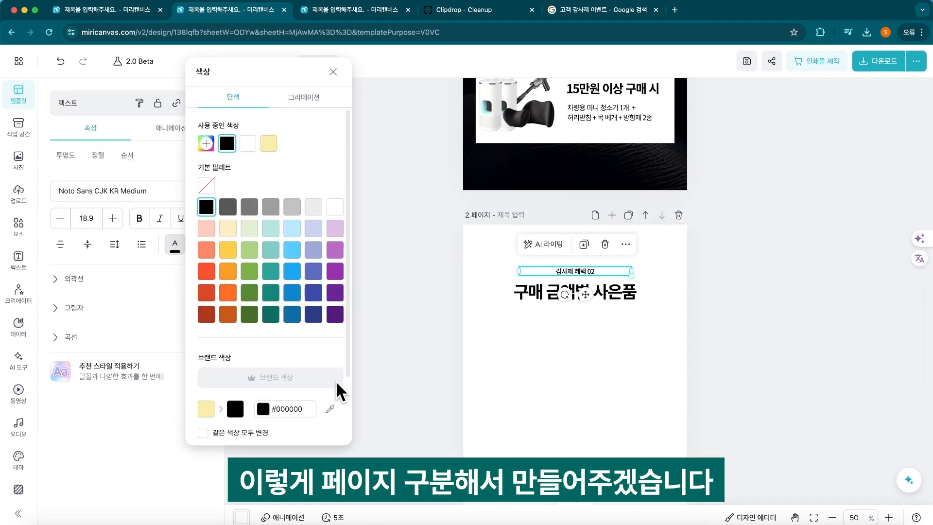
left_click(415, 371)
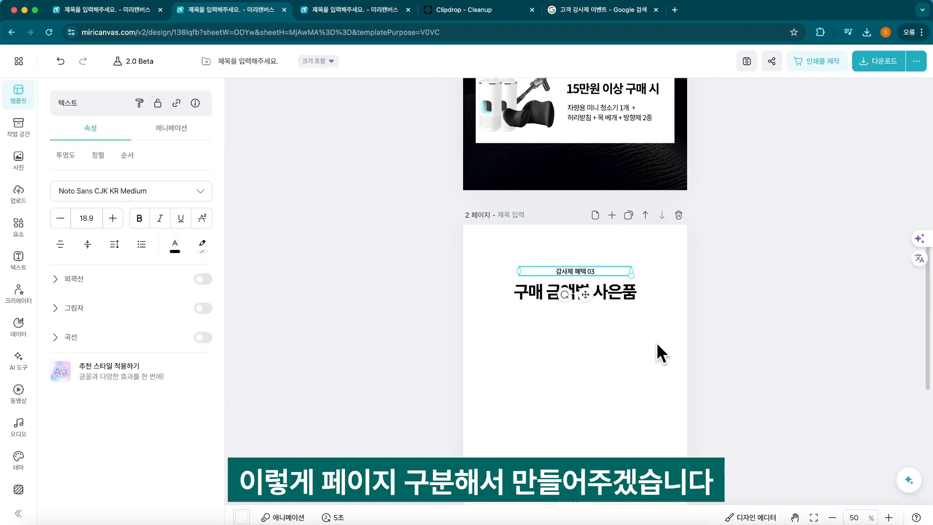
left_click(657, 344)
Step: Reword the second page's heading to "베스트 포토 리뷰"
scroll(657, 344, "down", 1)
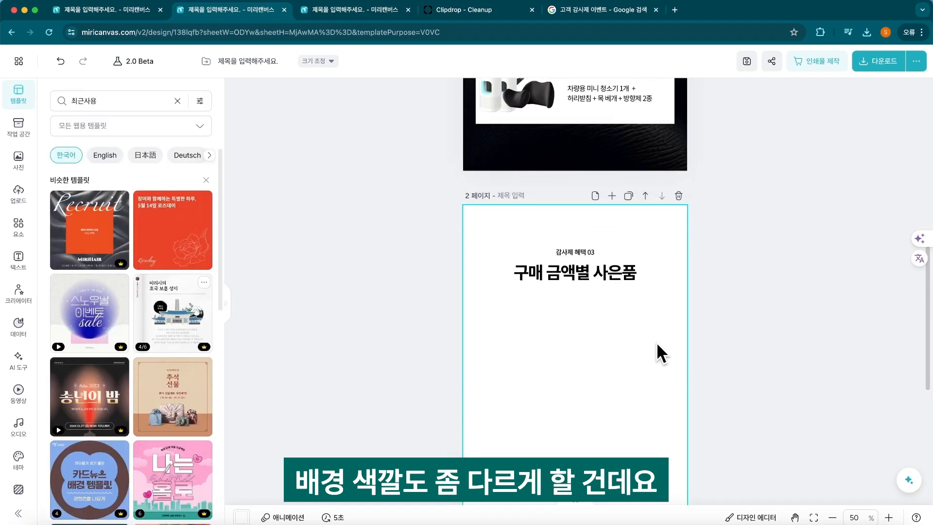
scroll(656, 342, "down", 5)
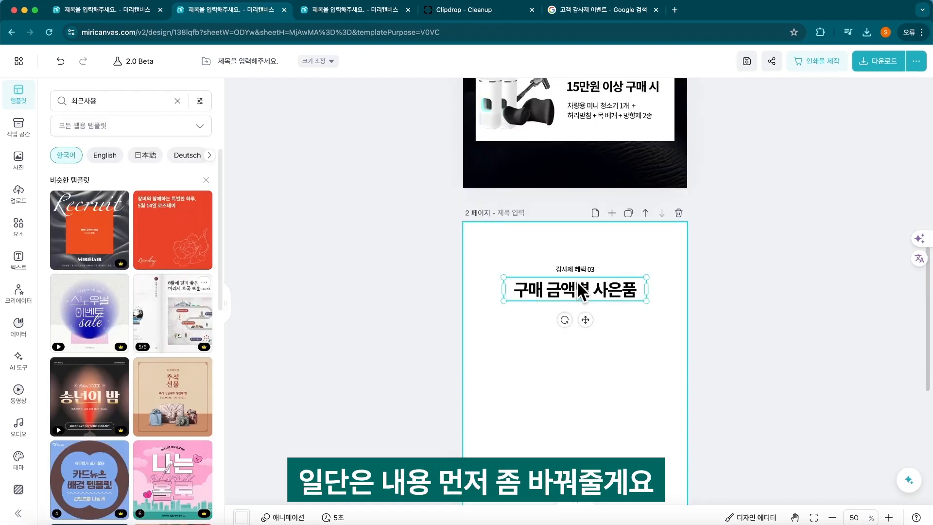
double_click(577, 279)
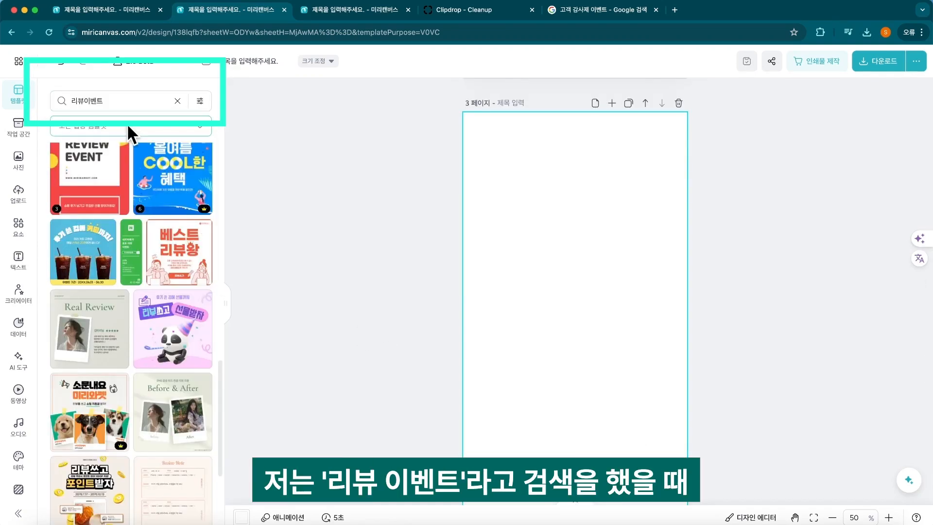
Step: Apply the "Before & After" template from the "리뷰이벤트" search to the blank third page
scroll(190, 183, "down", 1)
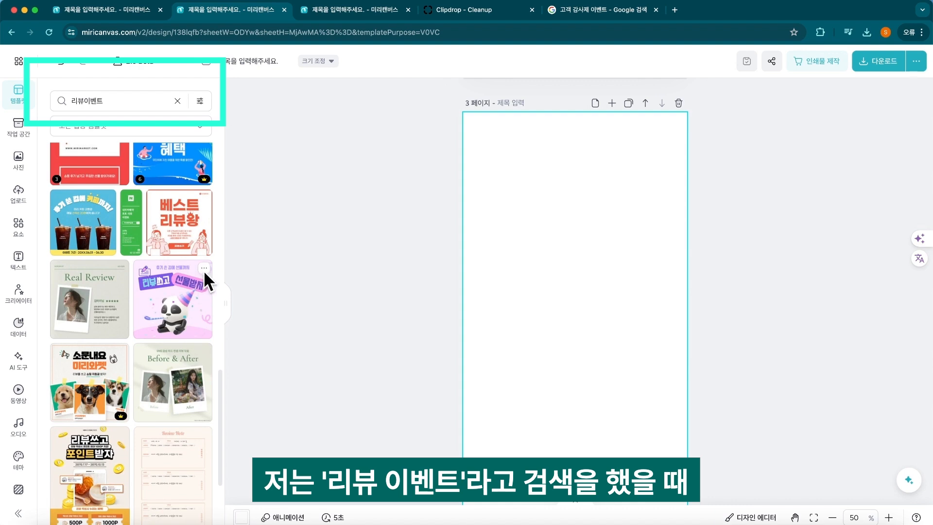
scroll(568, 231, "up", 3)
scroll(479, 418, "down", 2)
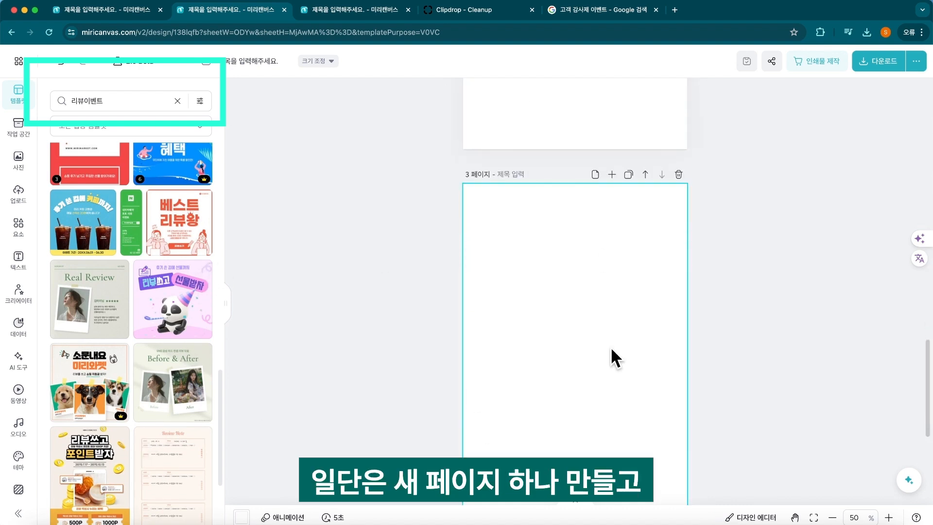
left_click(209, 379)
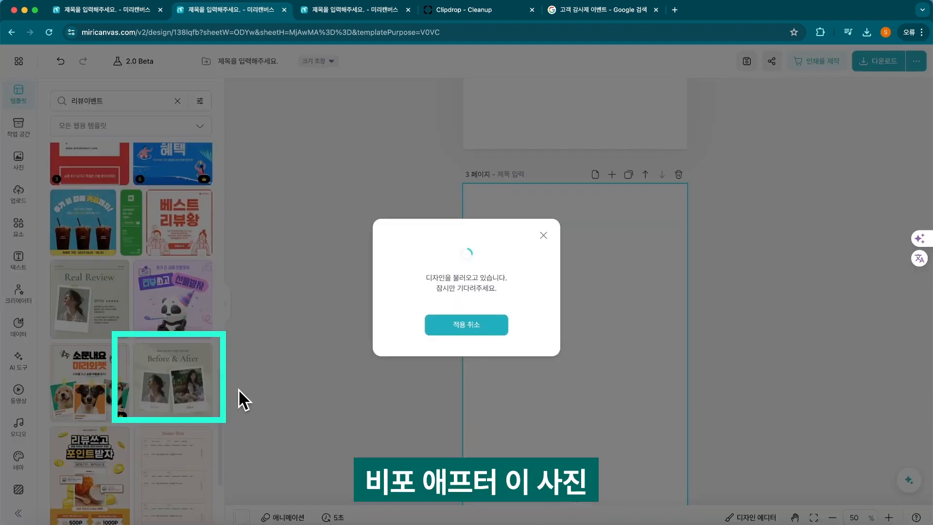
scroll(625, 429, "down", 2)
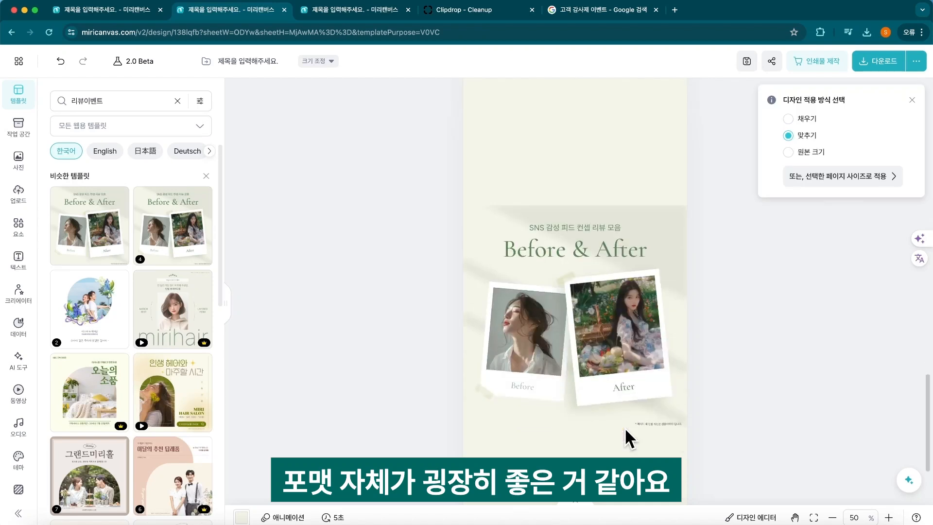
Step: Delete the Before and After captions under the template's photos and shorten the lower edges of both polaroid frames
left_click(633, 394)
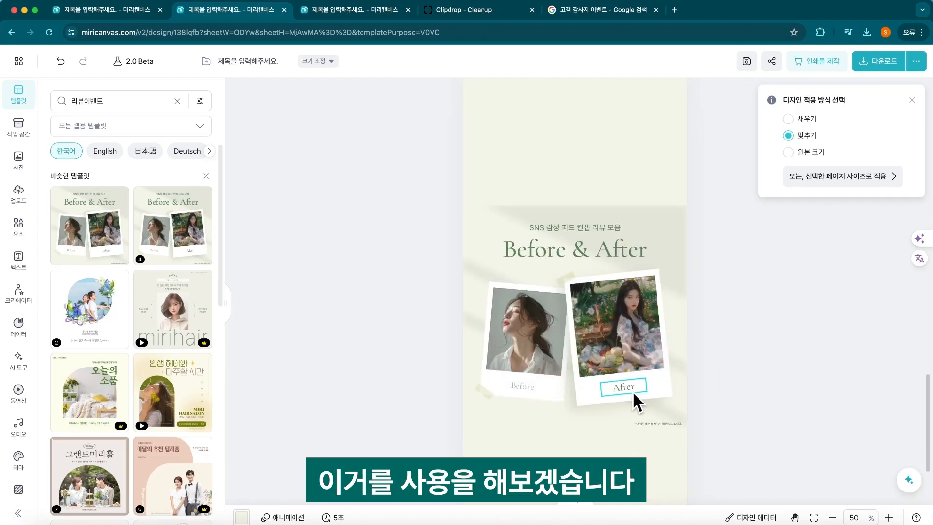
key("Delete")
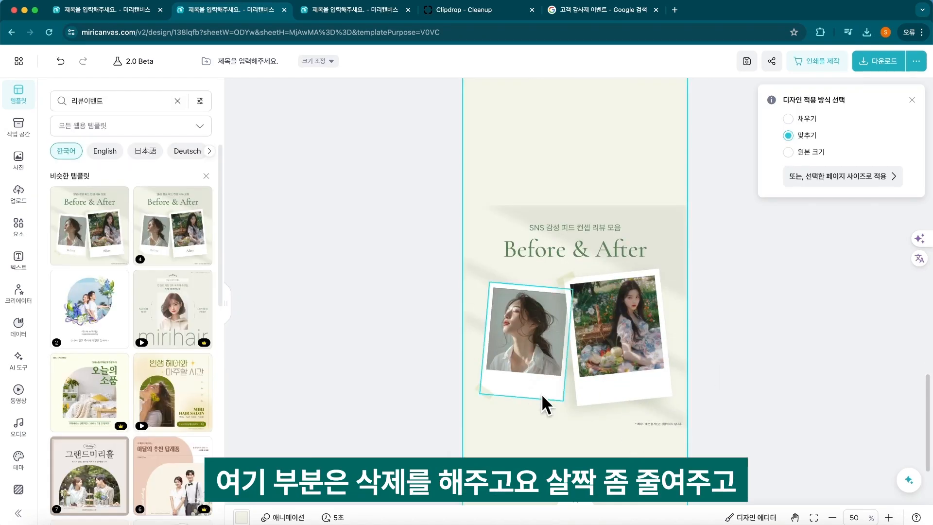
left_click(605, 396)
left_click_drag(624, 401, 627, 374)
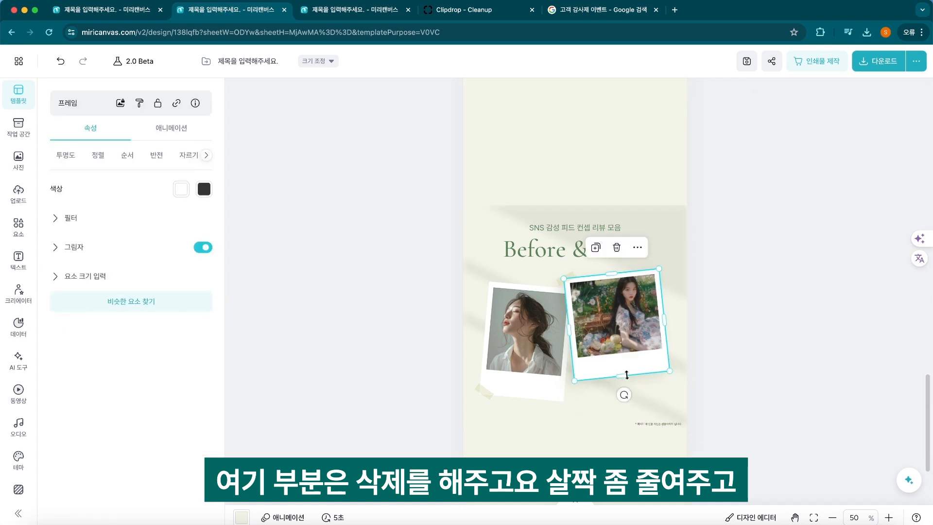
left_click(518, 389)
left_click_drag(518, 399, 514, 375)
left_click(606, 300)
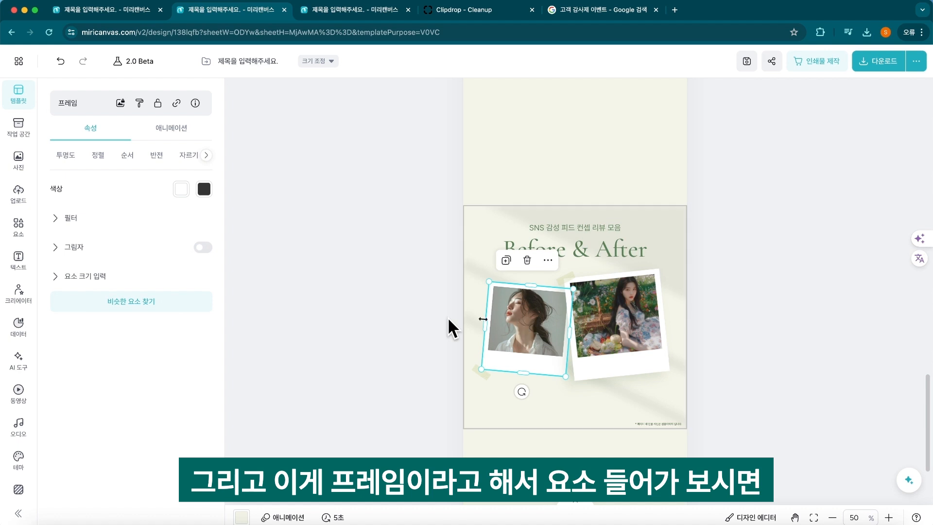
Step: Look through the frame and shape categories of the elements library to compare which ones can hold photos or videos
left_click(379, 314)
left_click(16, 224)
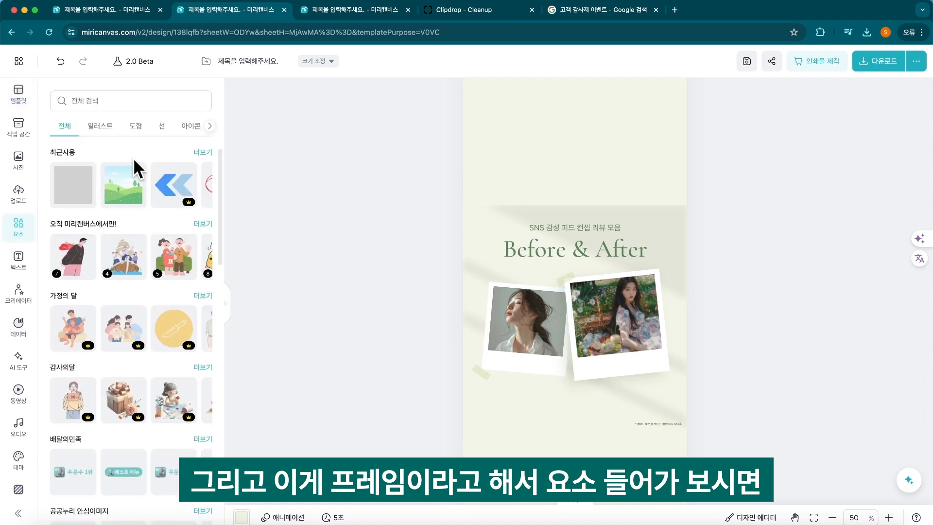
left_click(209, 126)
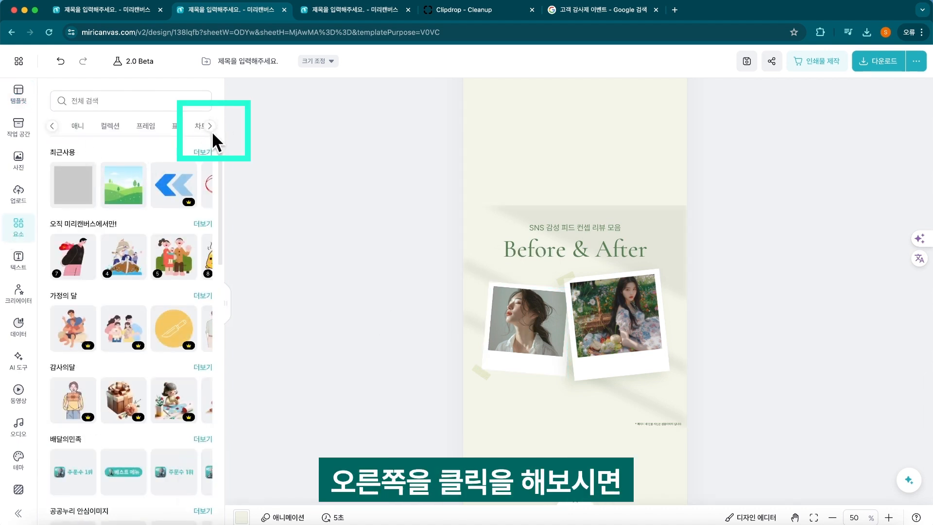
left_click(146, 126)
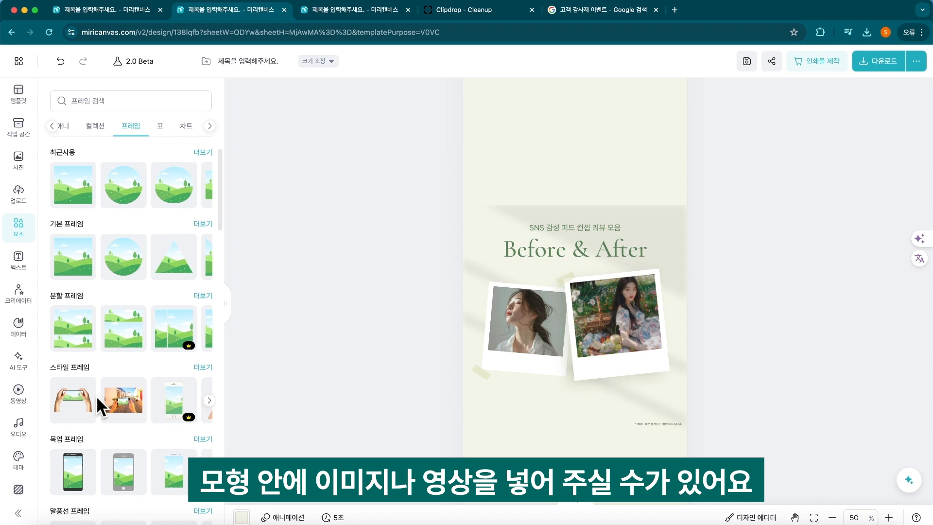
left_click(51, 124)
left_click(121, 127)
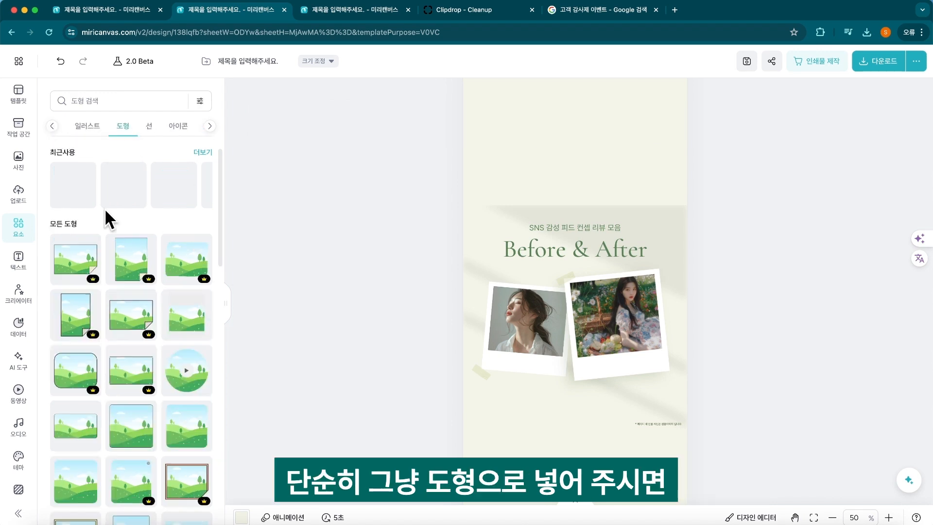
left_click(210, 126)
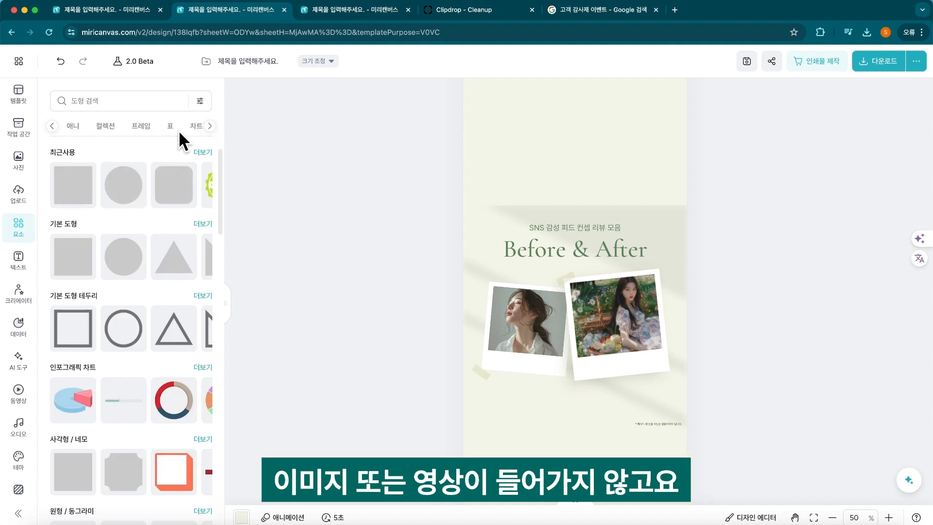
left_click(145, 126)
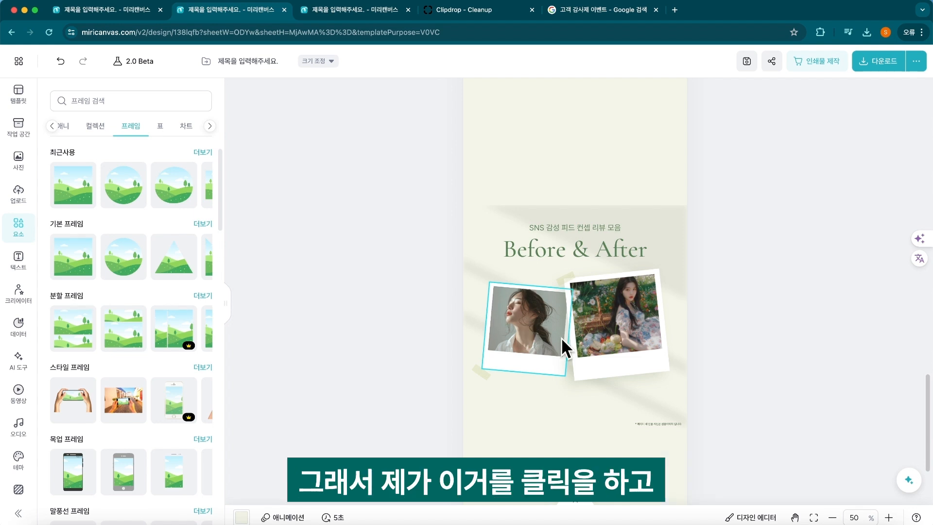
Step: Remove the portrait photos from both polaroid frames, keeping the empty frames
left_click(608, 319)
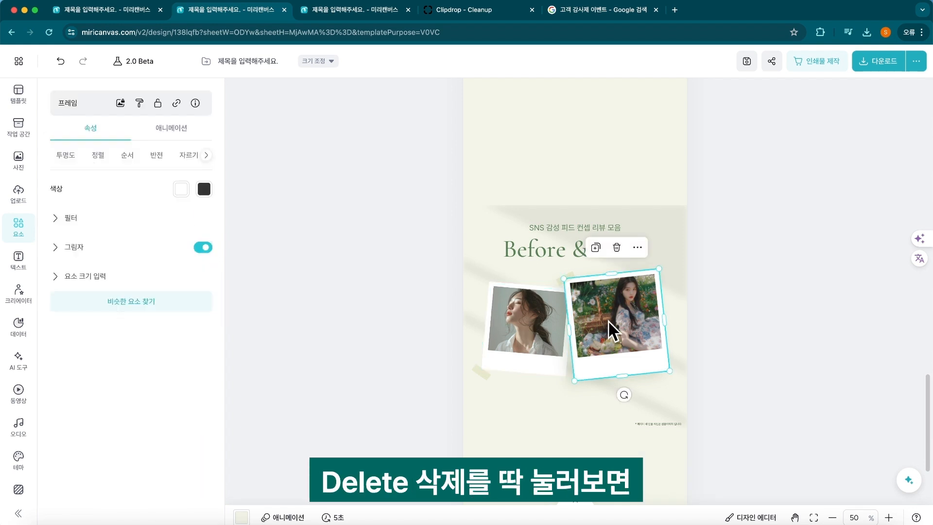
key("Delete")
left_click(529, 320)
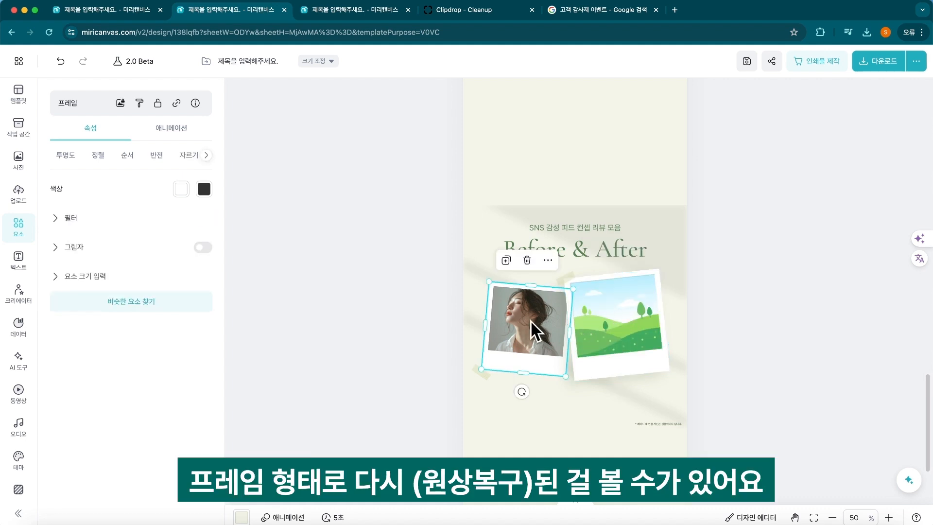
key("Delete")
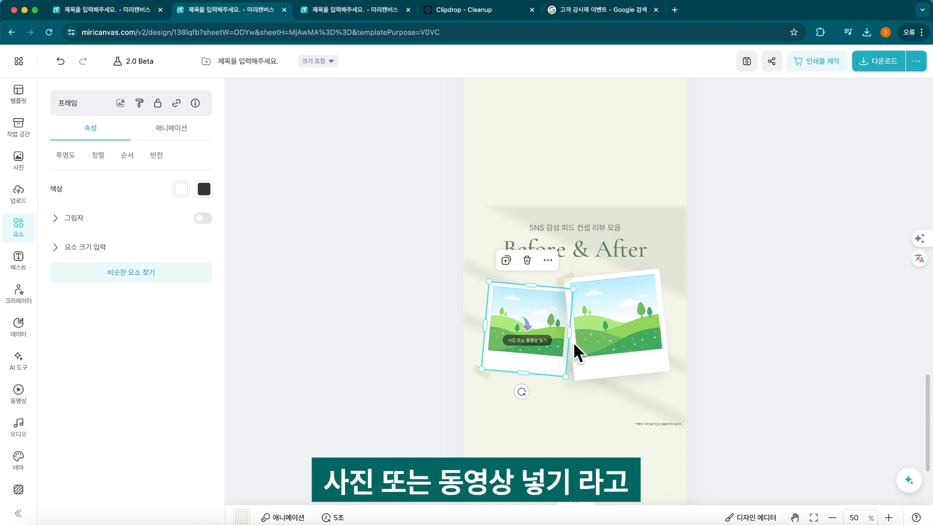
Step: Group the two polaroid frames with their tape pieces, then try moving the group and undo that move
left_click_drag(704, 382, 466, 267)
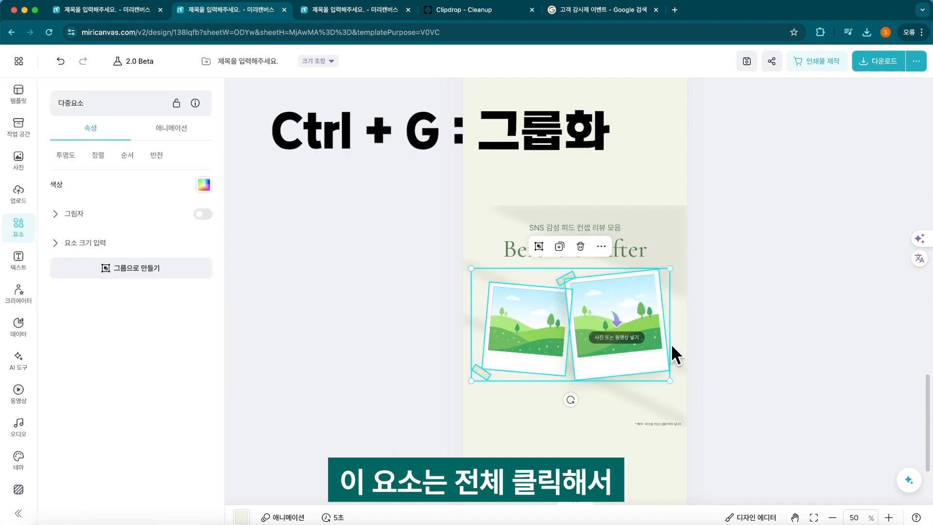
key("ctrl+g")
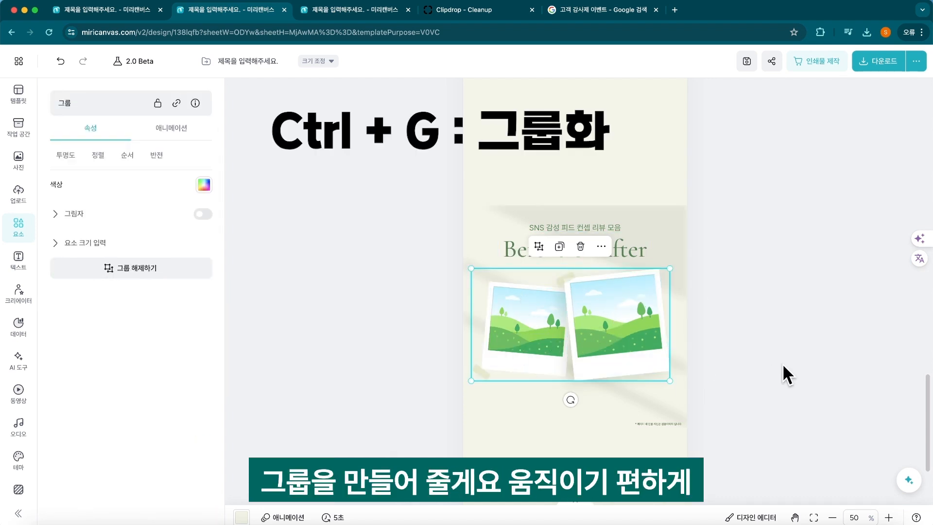
left_click_drag(592, 361, 613, 373)
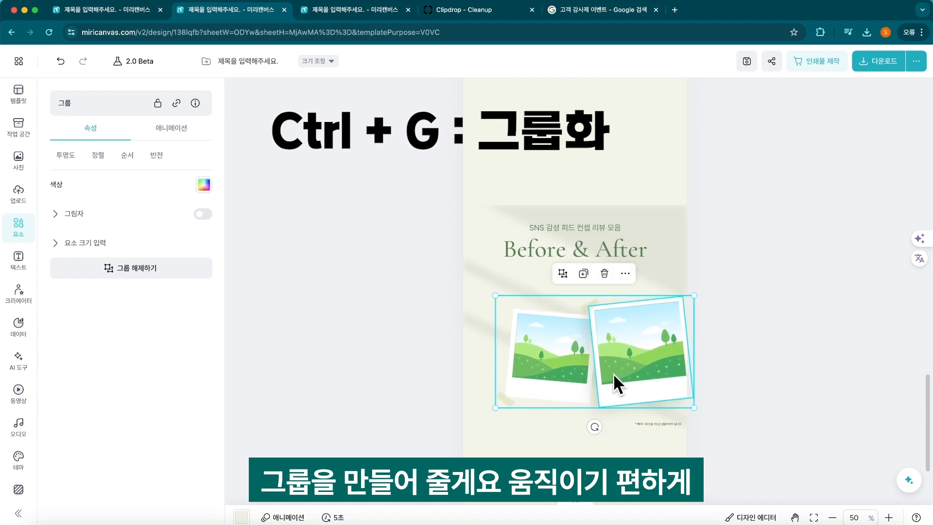
key("ctrl+z")
Step: Unlock the template's shadow background image and copy it with the polaroid group onto the second page, behind the heading
left_click(666, 236)
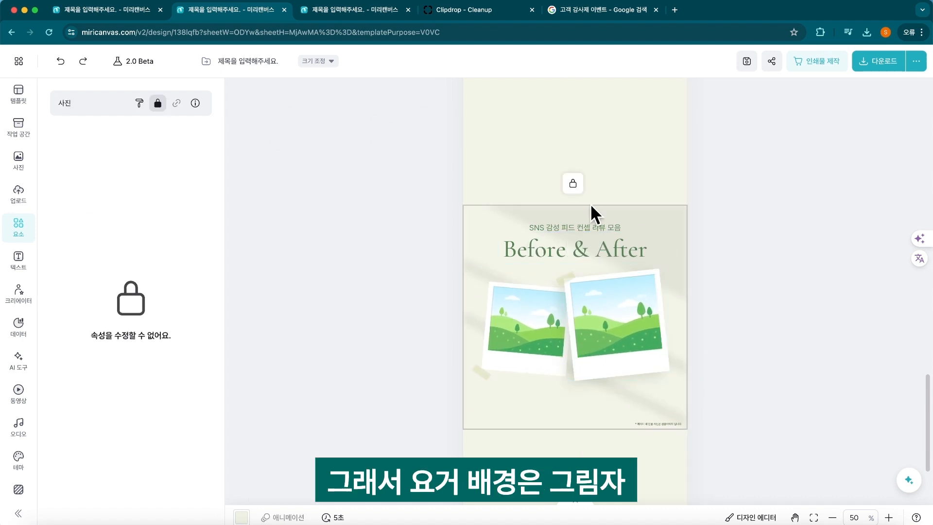
left_click(572, 184)
left_click(734, 180)
left_click(669, 232)
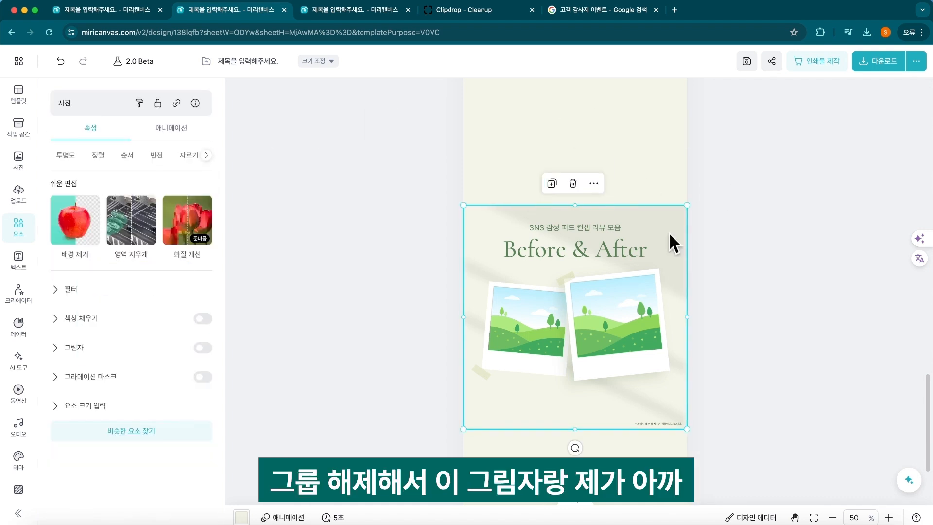
left_click(643, 302, "shift")
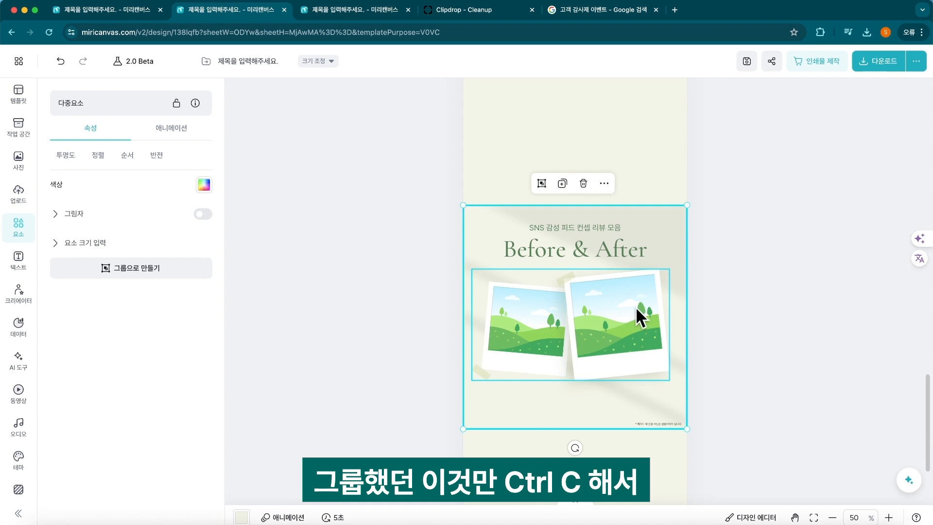
scroll(636, 307, "up", 10)
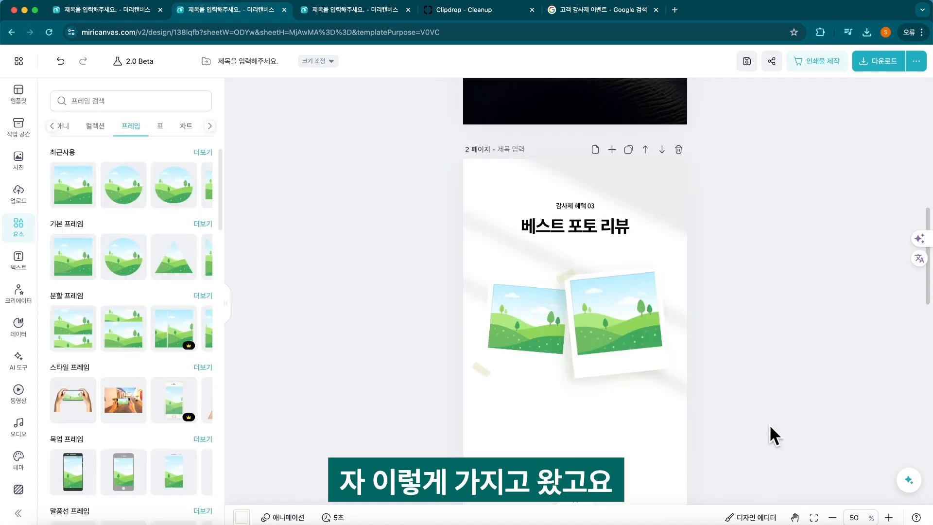
scroll(768, 424, "up", 5)
Step: Apply the third page's cream background colour to the second page by copying its hex value
scroll(768, 424, "down", 6)
scroll(771, 415, "down", 10)
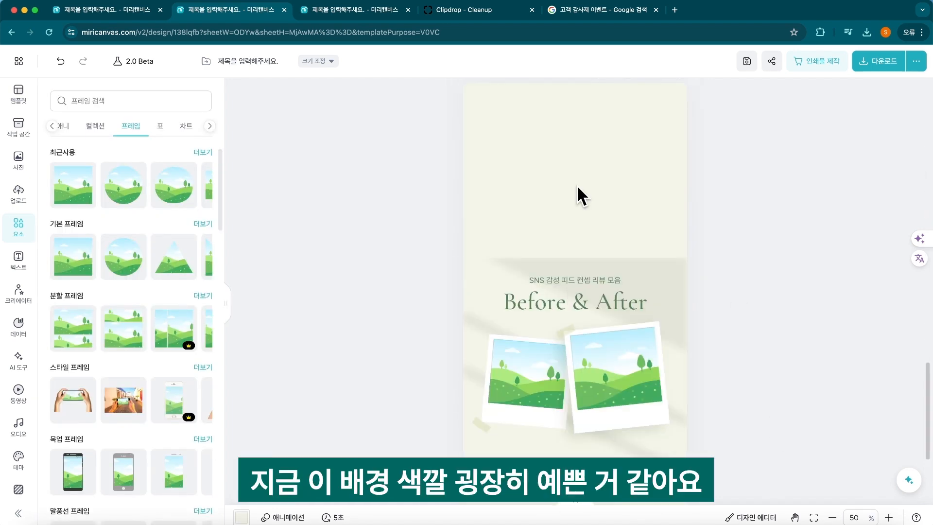
scroll(579, 194, "up", 2)
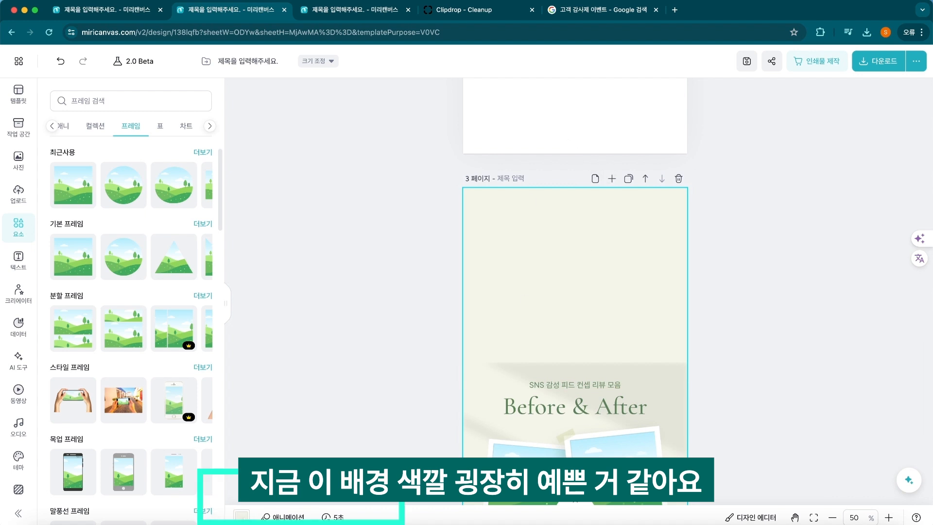
left_click(241, 516)
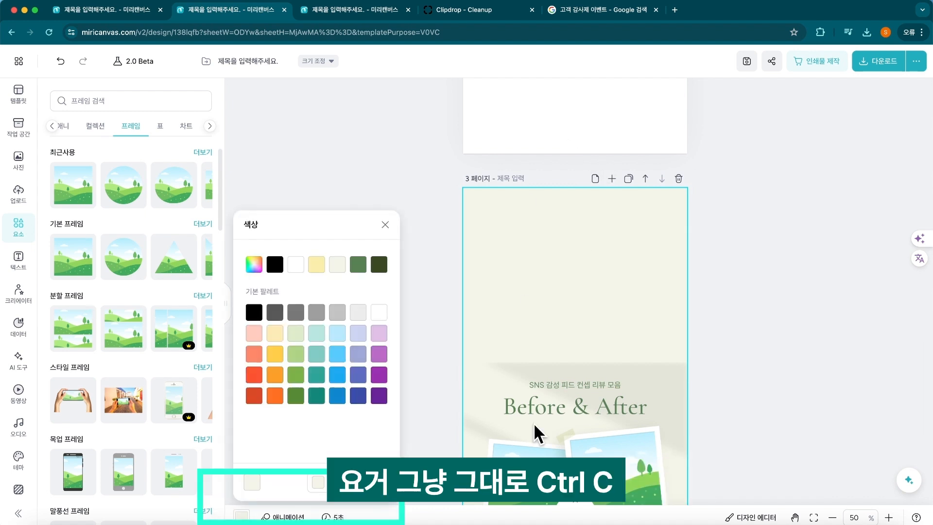
left_click(720, 323)
scroll(523, 371, "up", 8)
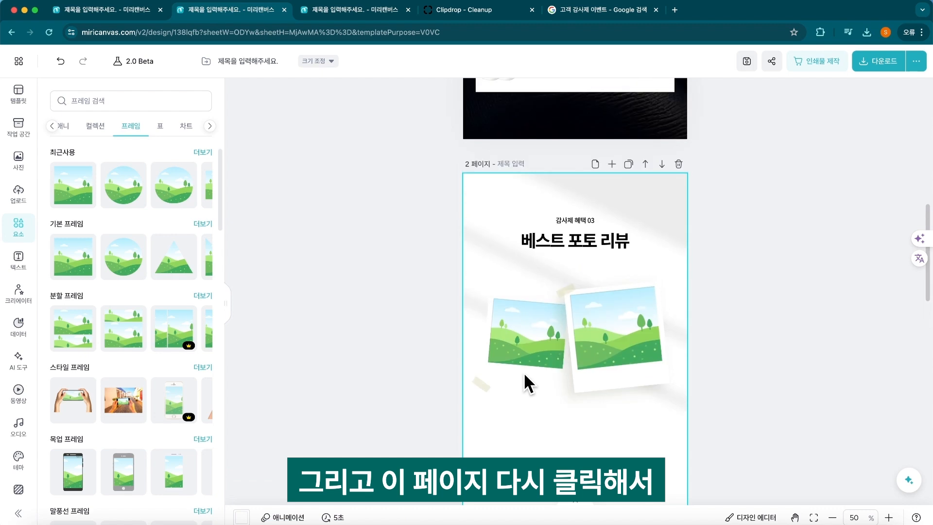
left_click(241, 516)
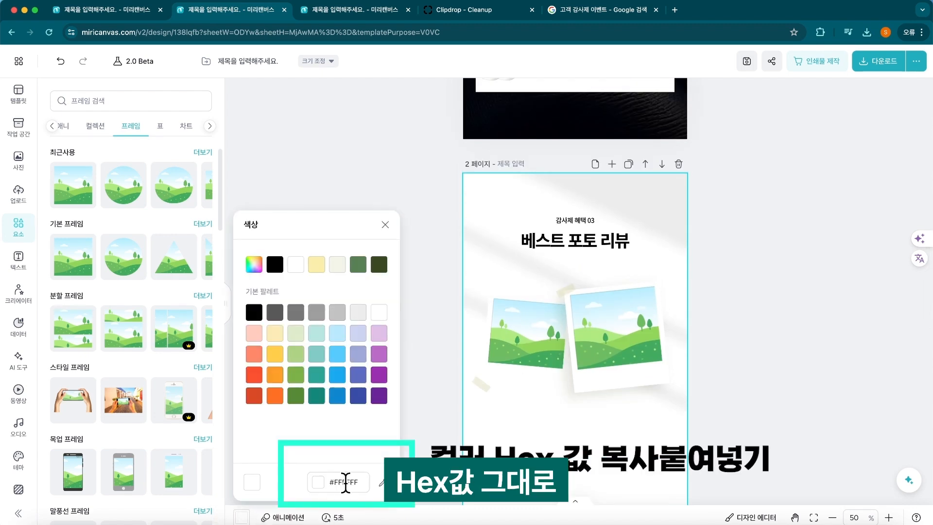
left_click(741, 393)
scroll(741, 393, "up", 6)
scroll(742, 392, "down", 6)
left_click(630, 369)
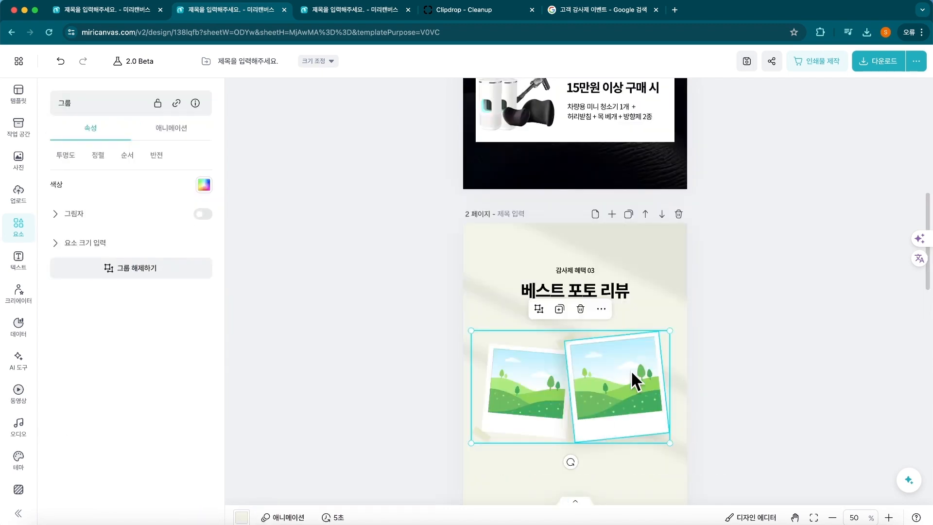
Step: Check the other open design tabs for the previously added coupon template, and return to the event page design
left_click(826, 237)
scroll(826, 237, "down", 6)
left_click(140, 11)
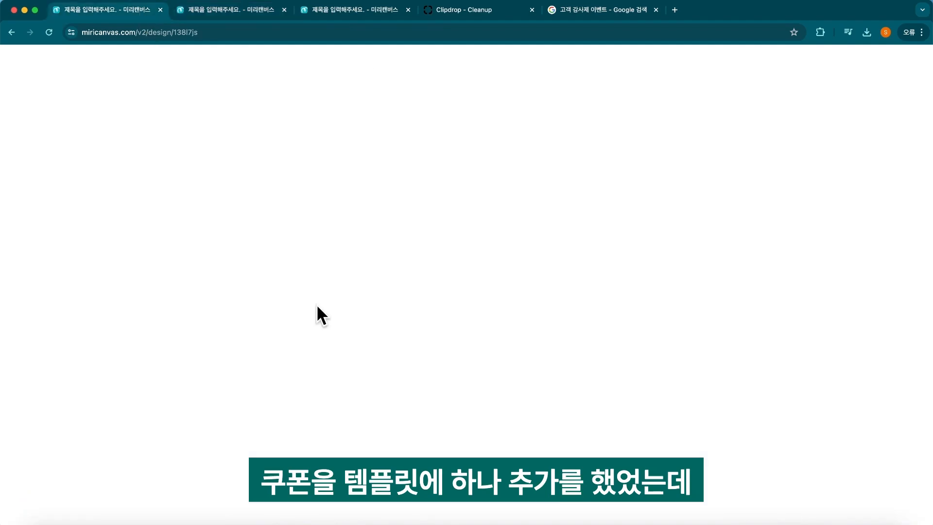
scroll(588, 267, "down", 1)
scroll(588, 267, "up", 1)
key("super+3")
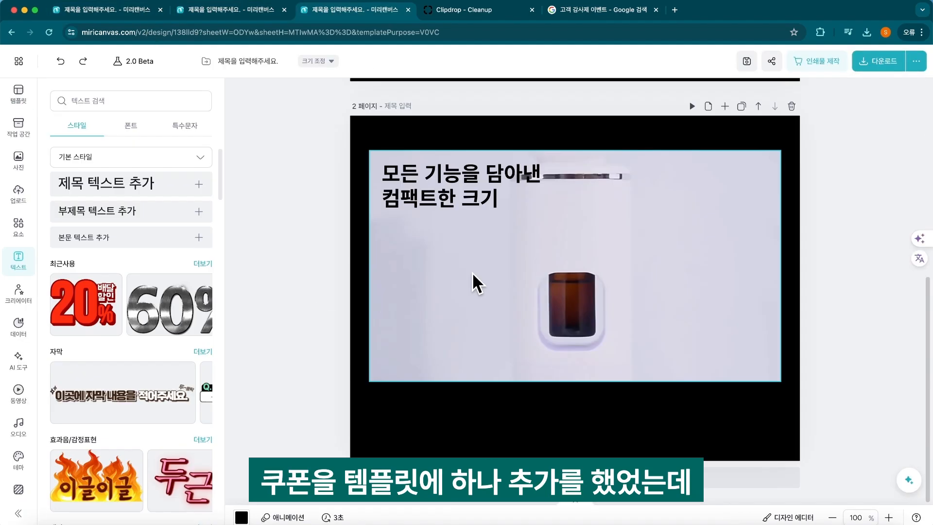
left_click(235, 11)
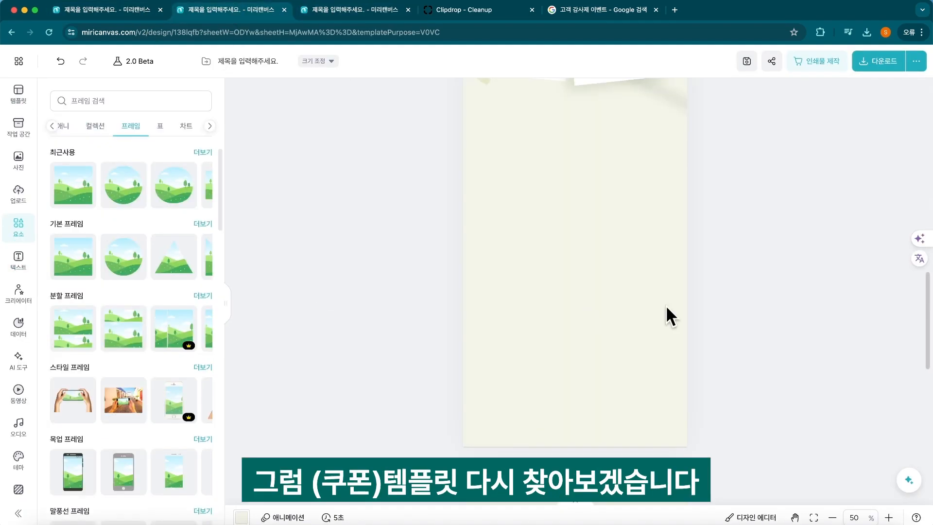
Step: Search the templates for 쿠폰 and apply the pink spring coupon design (봄혜택이 왔어요) to the third page
scroll(662, 312, "down", 10)
scroll(663, 312, "up", 4)
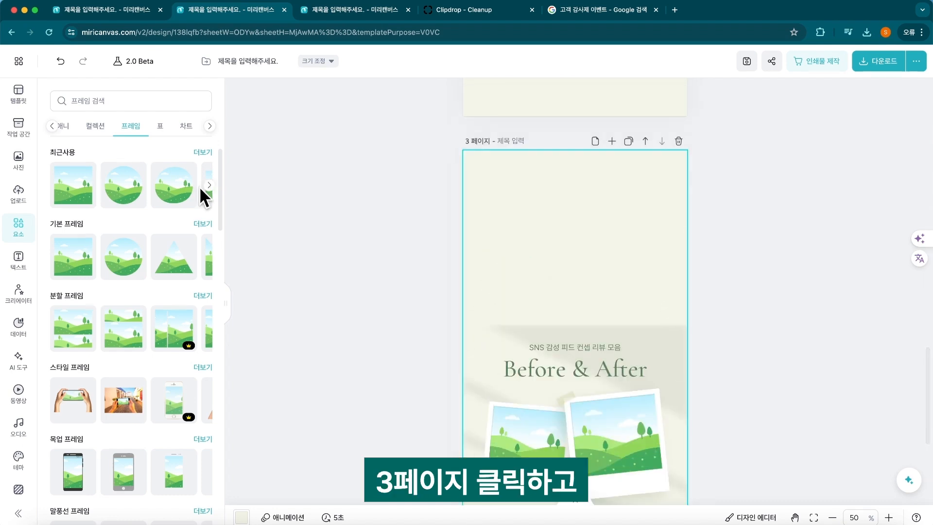
left_click(18, 90)
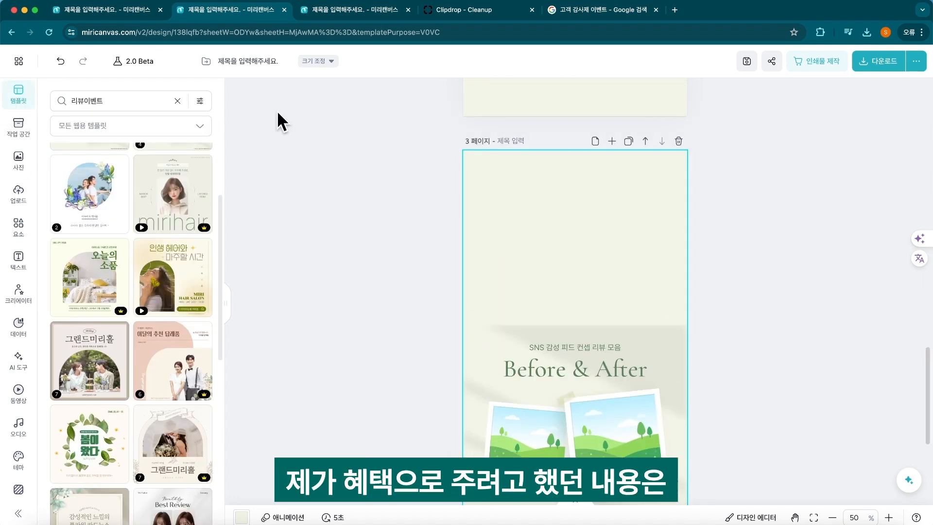
scroll(188, 322, "down", 3)
scroll(190, 313, "down", 3)
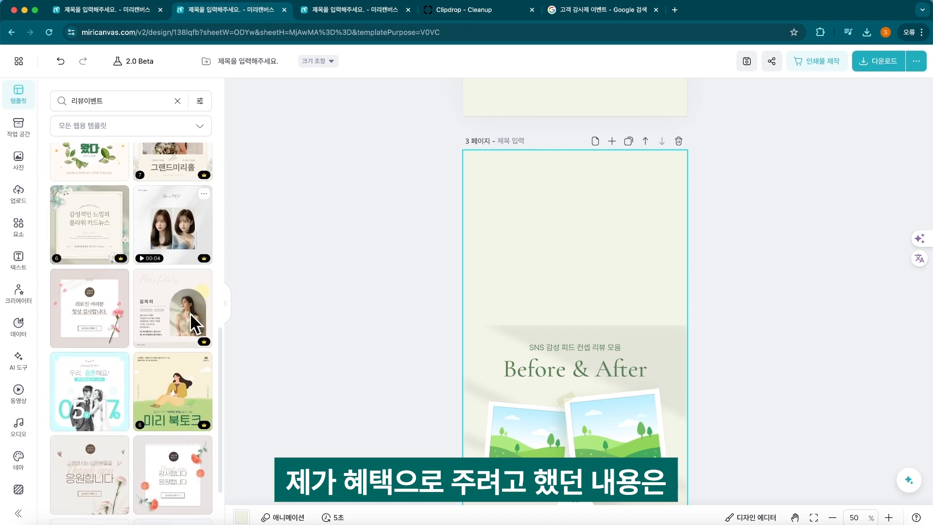
scroll(191, 312, "down", 5)
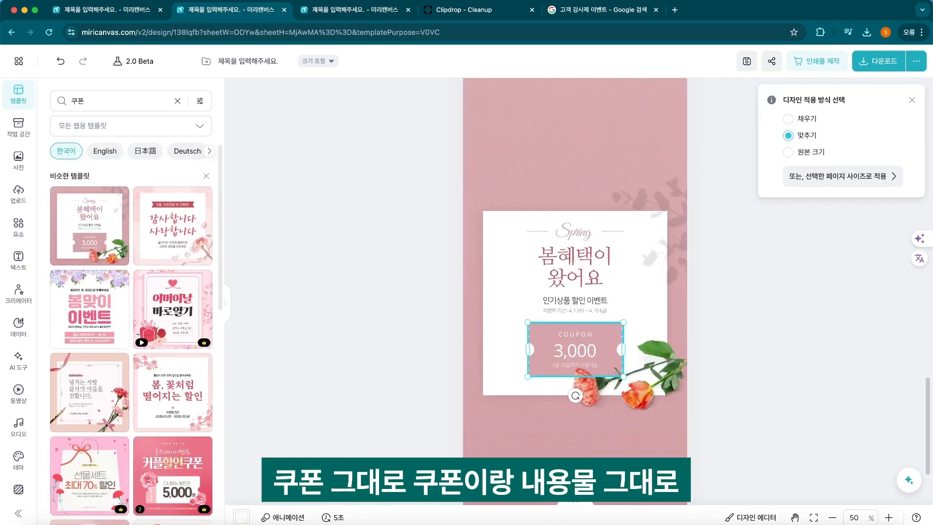
Step: Copy the 3,000 coupon with its text onto the second page and place it over the polaroids' lower right corner
left_click(588, 360)
left_click(571, 352, "shift")
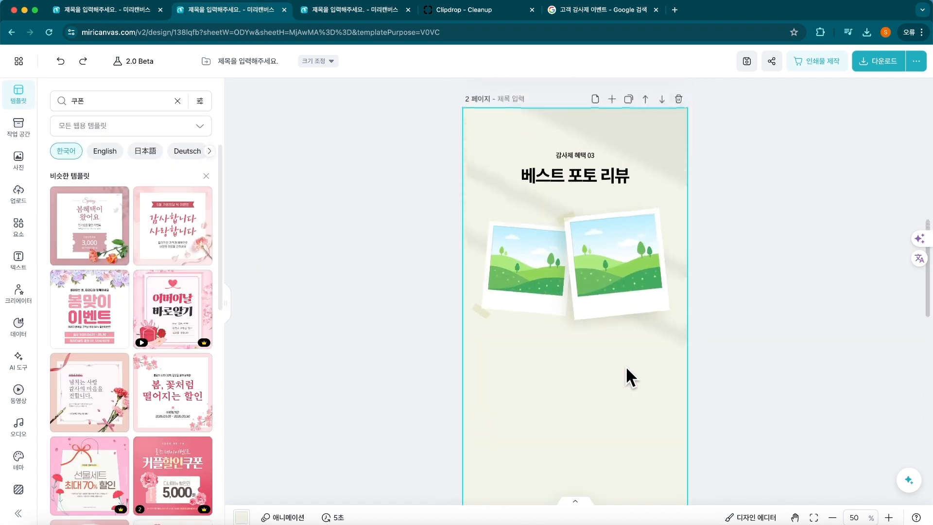
scroll(625, 366, "up", 1)
key("ctrl+v")
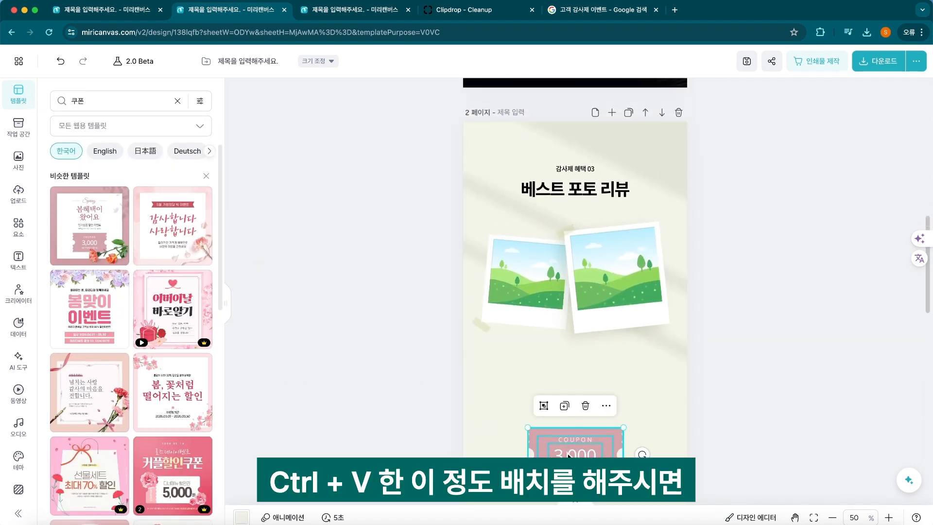
left_click_drag(568, 455, 575, 364)
Step: Shrink the polaroid group slightly and scale down the coupon at its lower right corner
left_click(646, 253)
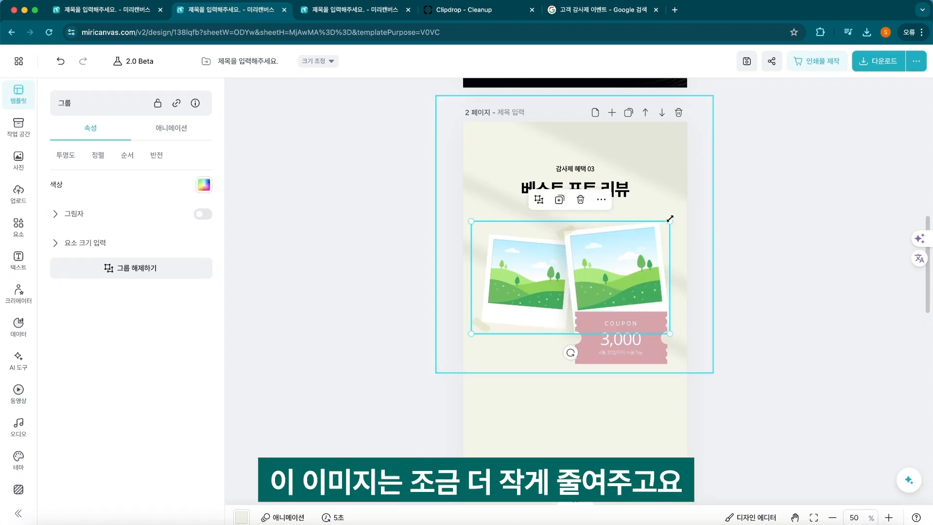
left_click_drag(669, 219, 654, 221)
left_click(621, 348)
left_click_drag(575, 363, 589, 347)
left_click(758, 313)
scroll(491, 339, "down", 2)
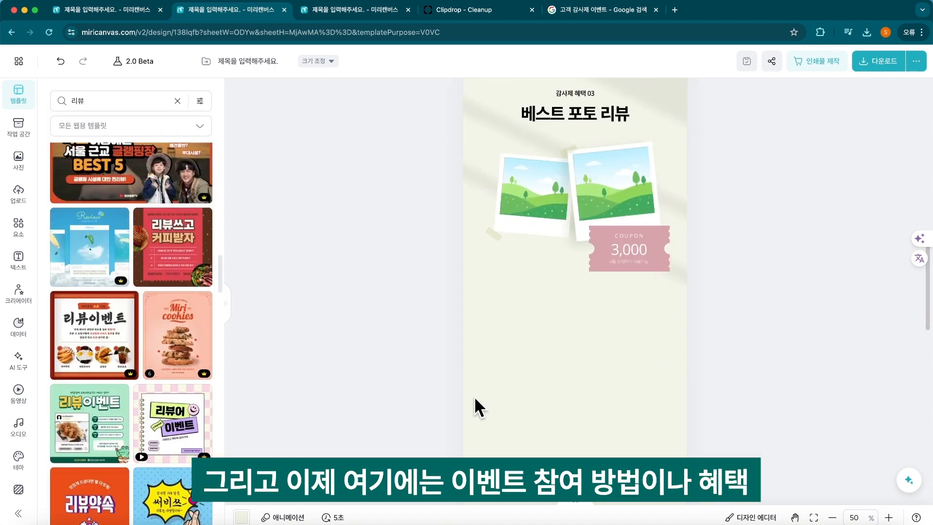
Step: Apply the red 리뷰쓰고 커피받자 review template to the third page
left_click(479, 294)
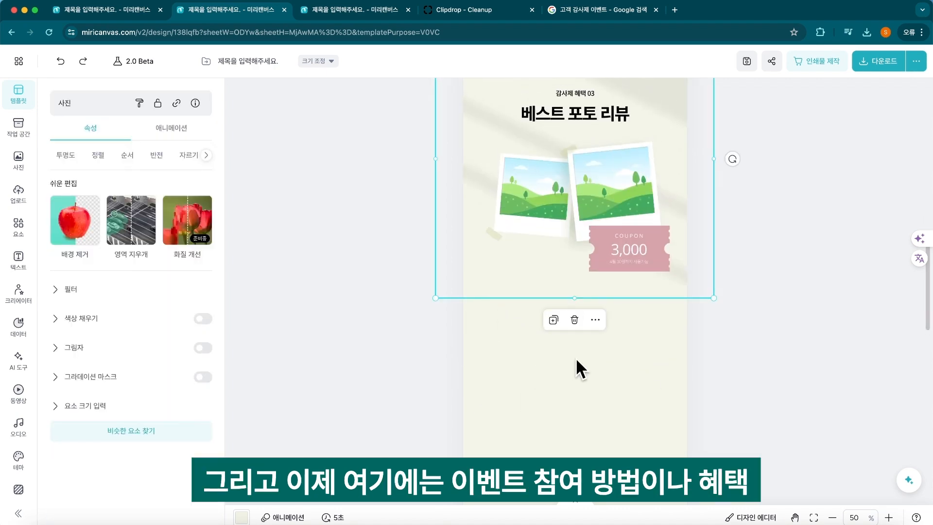
left_click(583, 362)
scroll(593, 362, "up", 1)
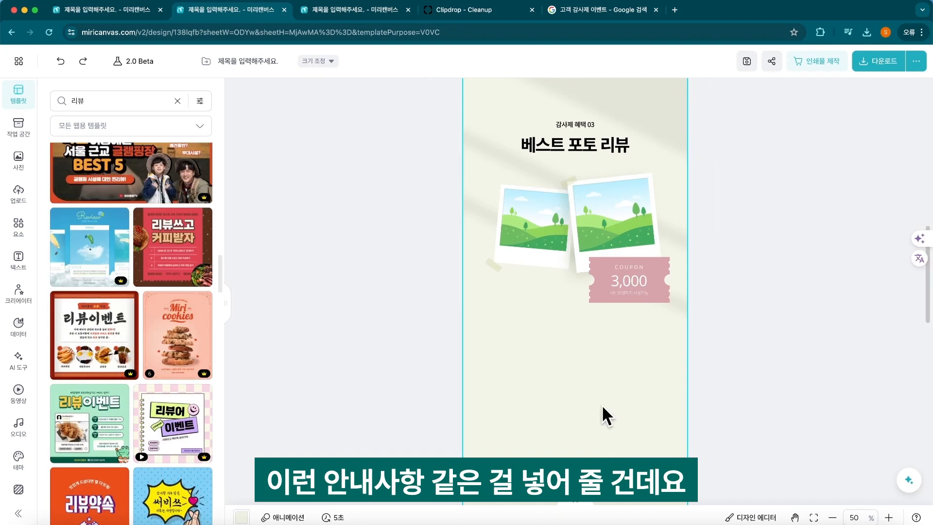
scroll(618, 274, "down", 15)
scroll(589, 146, "up", 6)
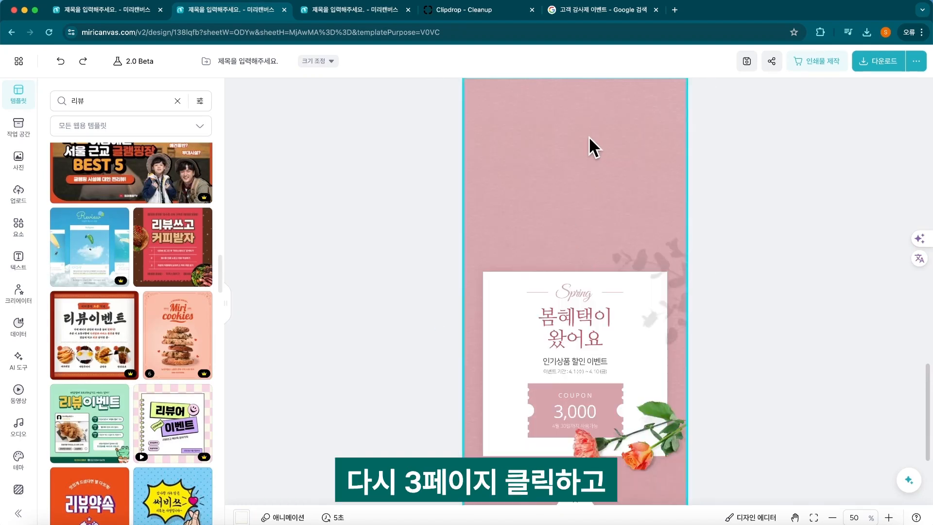
scroll(166, 238, "up", 1)
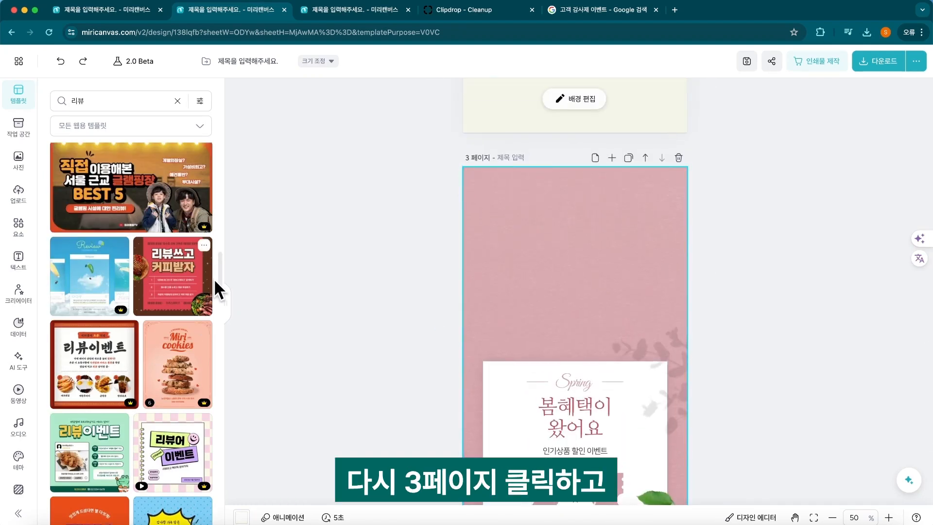
left_click(195, 290)
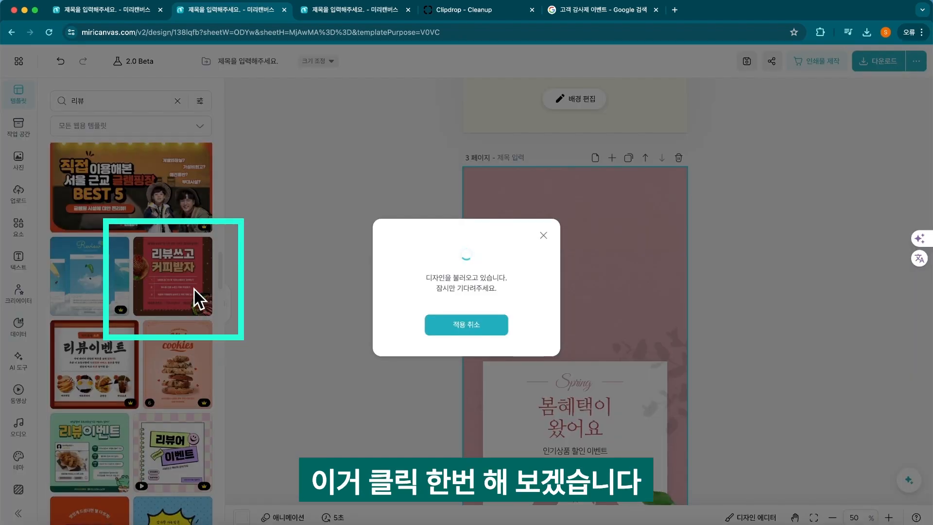
Step: Copy the numbered three-row table from the review template onto the second page and enlarge it slightly below the coupon
scroll(486, 253, "down", 4)
left_click(563, 287)
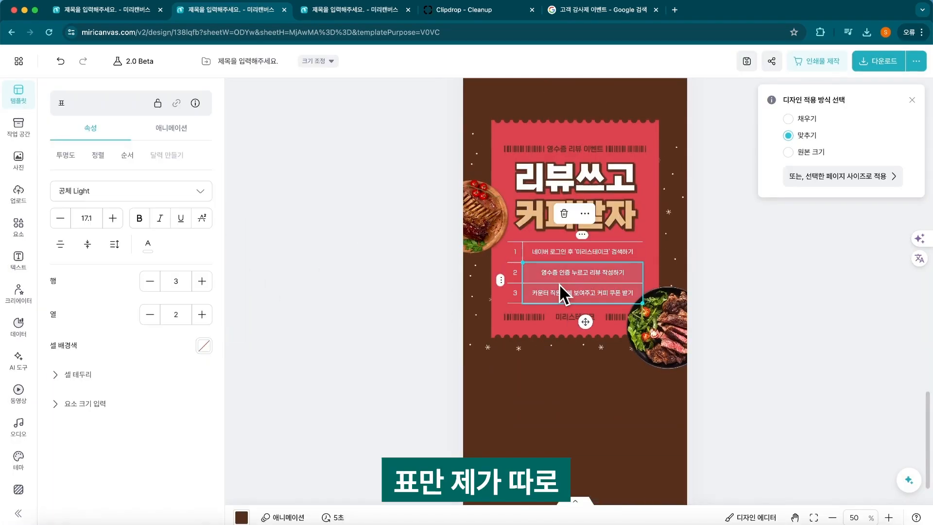
key("ctrl+c")
left_click(768, 251)
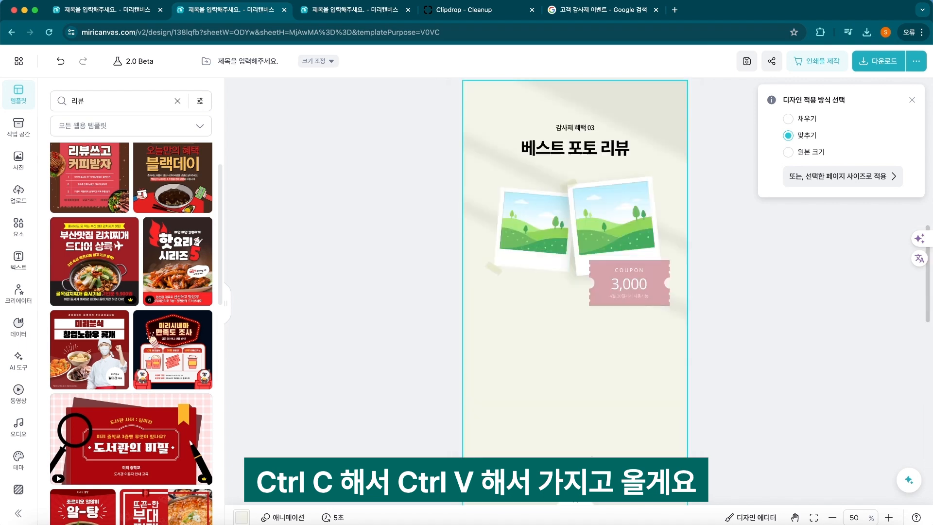
scroll(769, 252, "up", 5)
key("ctrl+v")
left_click_drag(641, 367, 661, 360)
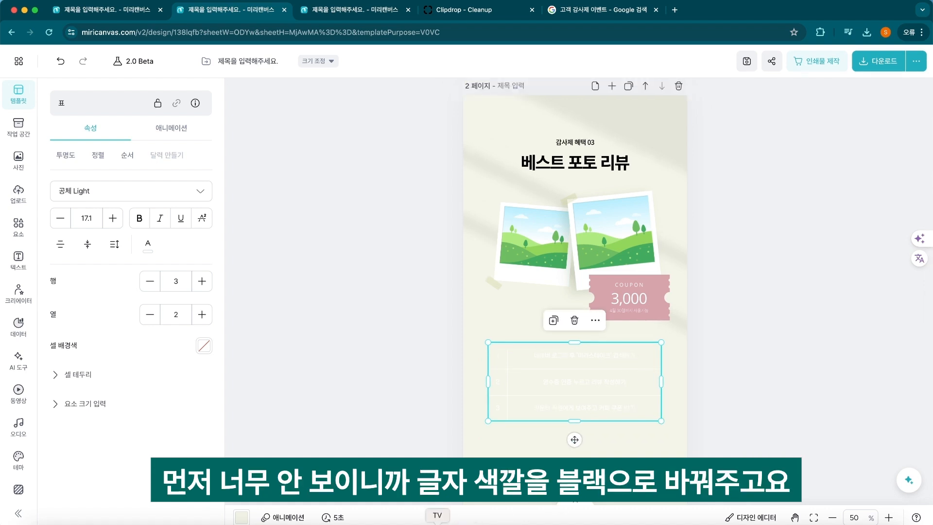
Step: Set the table's text colour to black and remove all its cell borders
left_click(147, 243)
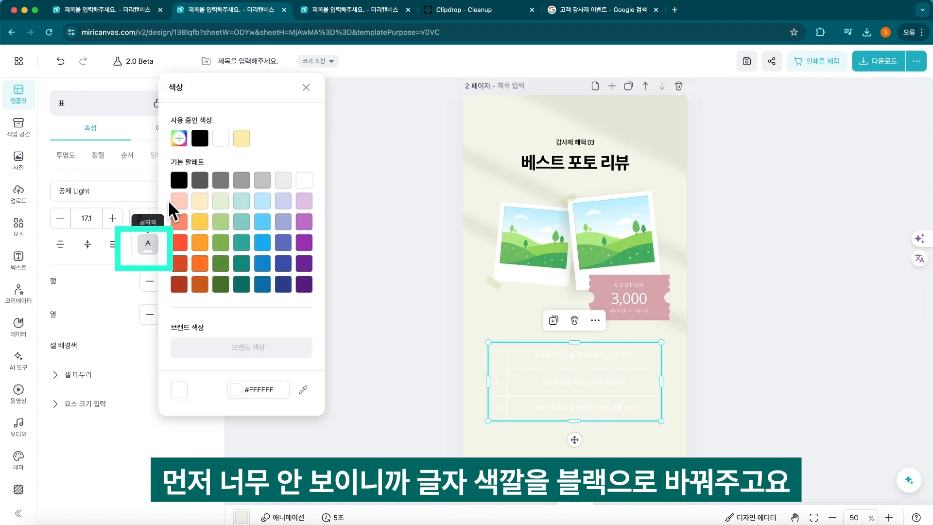
left_click(199, 135)
left_click(378, 250)
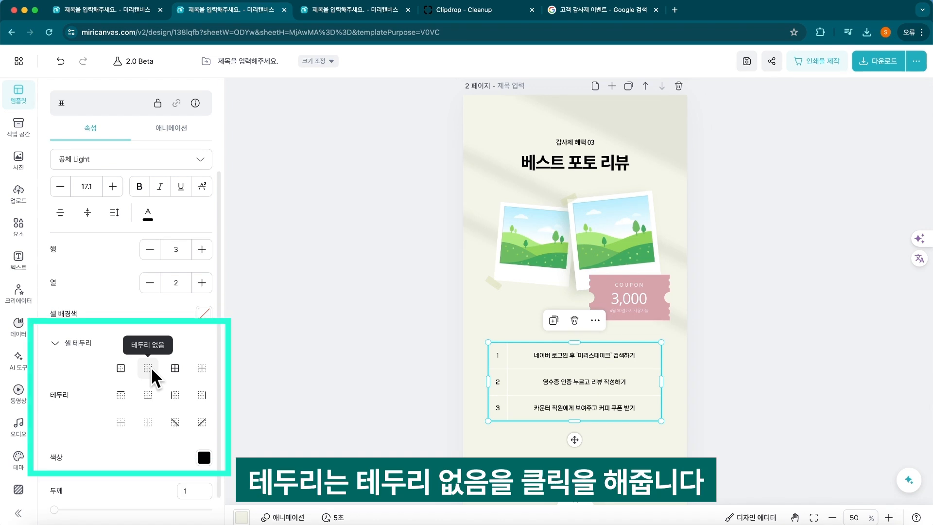
left_click(148, 367)
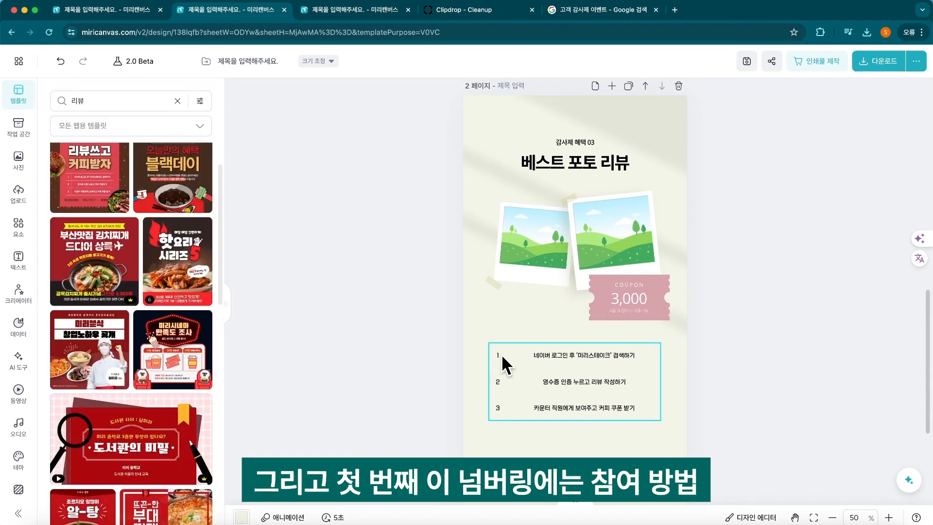
Step: Replace the number in the table's first row with 참여 방법 and widen the first column to fit it on one line
left_click(497, 354)
left_click(498, 355)
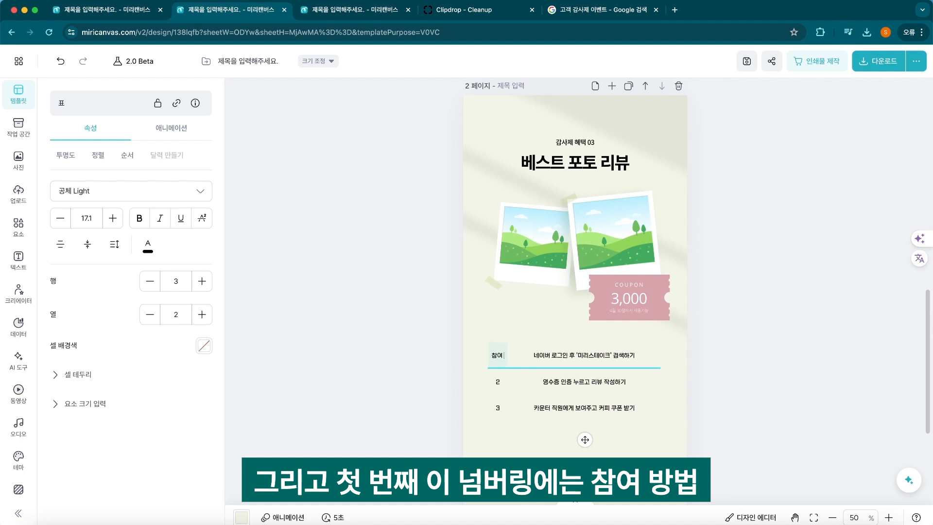
type("방법")
left_click(514, 333)
left_click(505, 352)
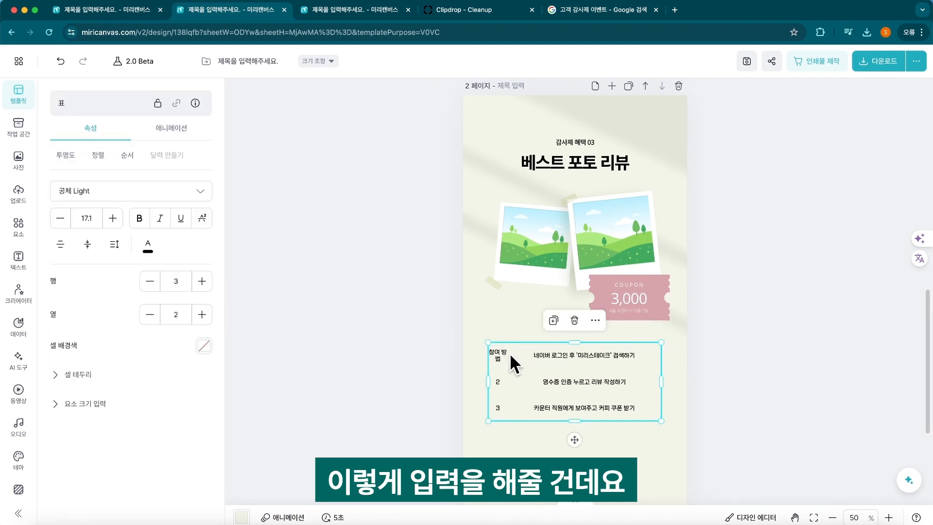
scroll(529, 374, "up", 5)
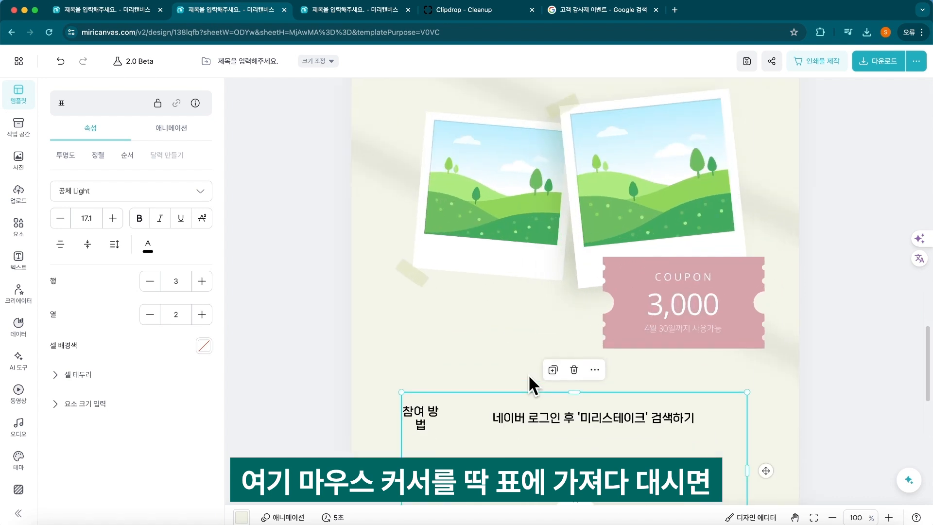
mouse_move(437, 337)
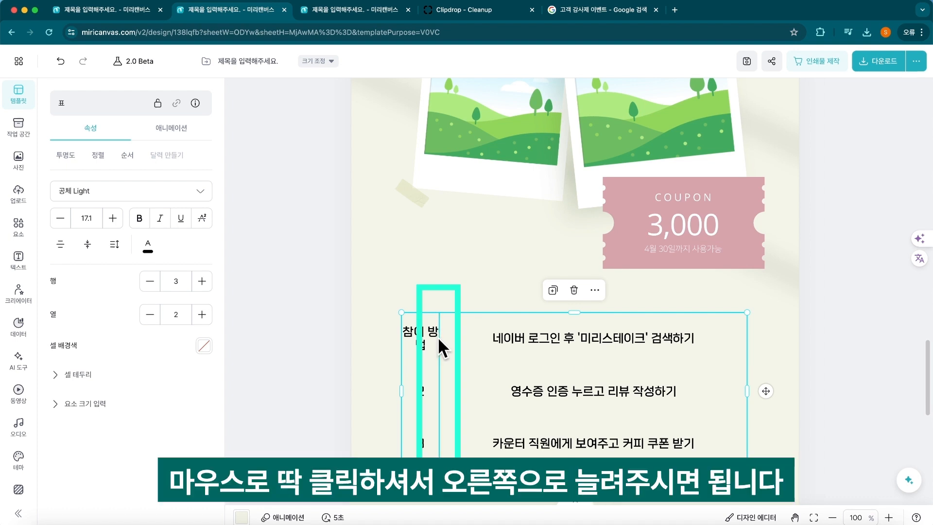
left_click_drag(438, 337, 474, 337)
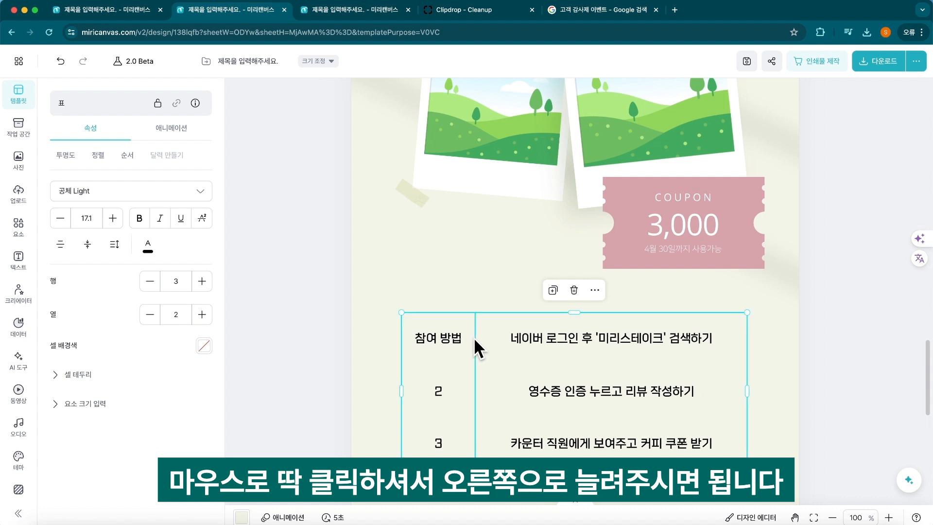
Step: Replace the numbers in the table's second and third rows with 혜택 and 당첨 발표
double_click(438, 392)
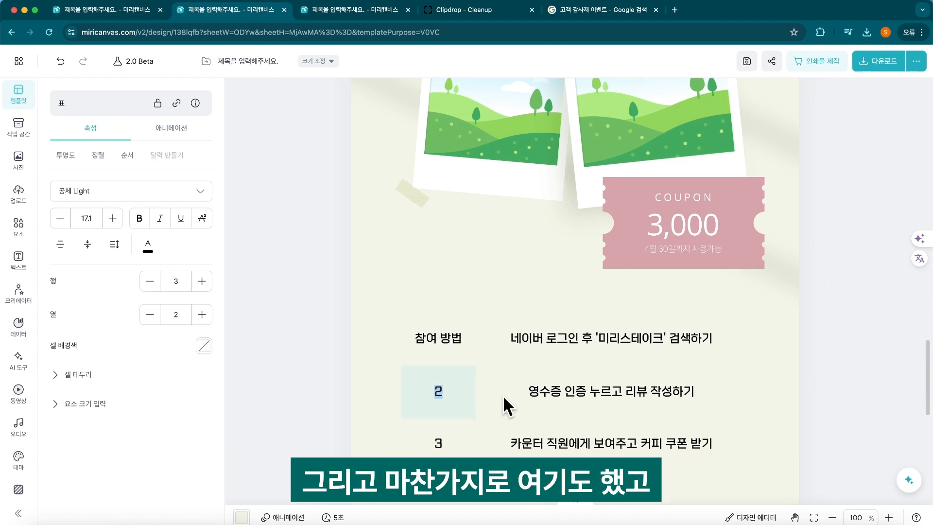
type("혜택")
double_click(452, 451)
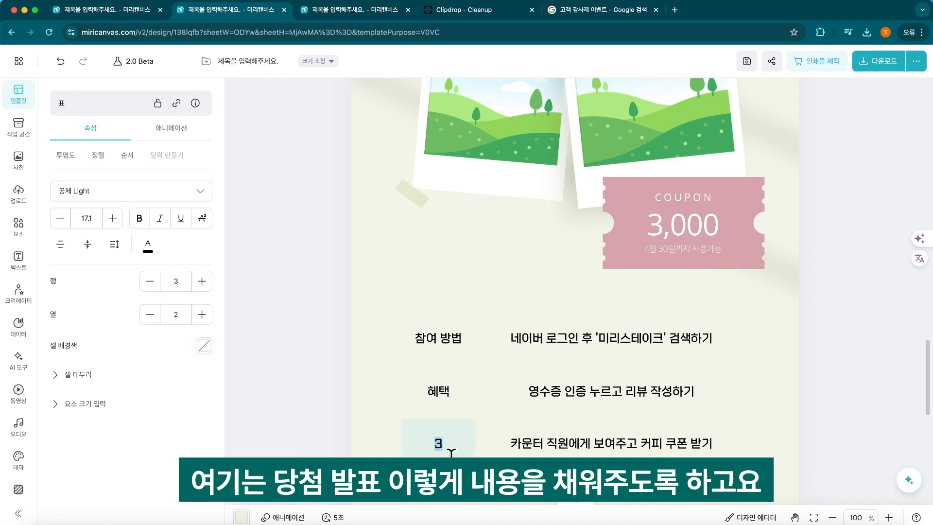
left_click(283, 427)
Step: Fill the table's second column with 구매 후 정성 가득한 리뷰를 남겨주세요, 30,000원 네이버 페이 포인트 혜택 and 매월 말 일 네이버 톡톡을 통해 전달
left_click(574, 335)
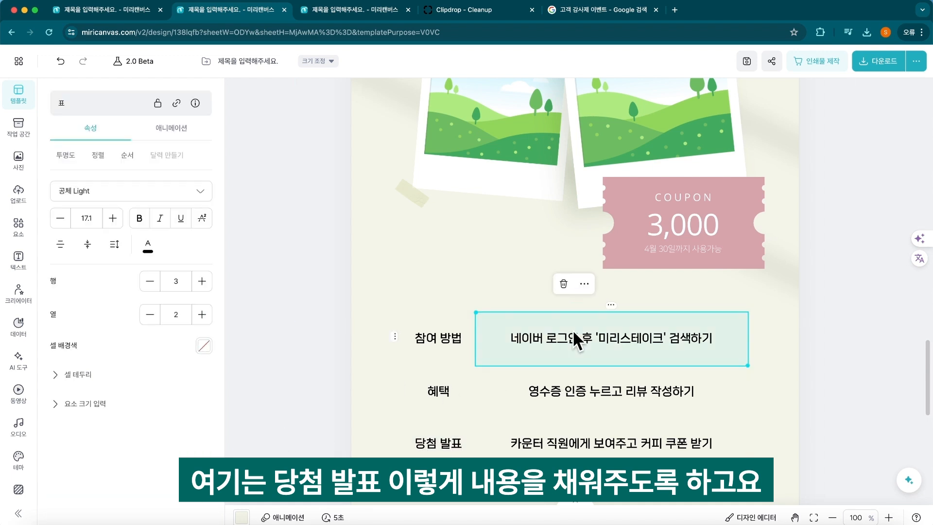
double_click(567, 333)
type("구매 후 정성")
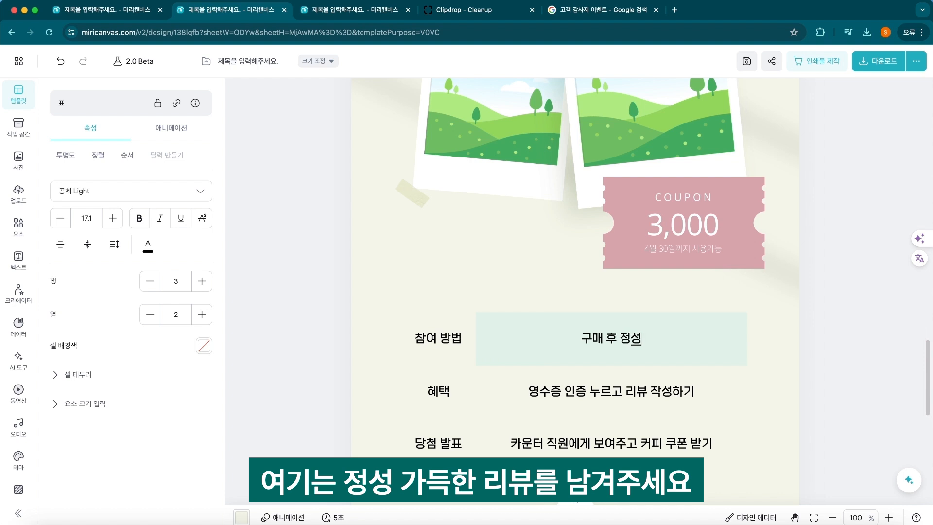
type(" 가득한 리뷰를 남겨주세요")
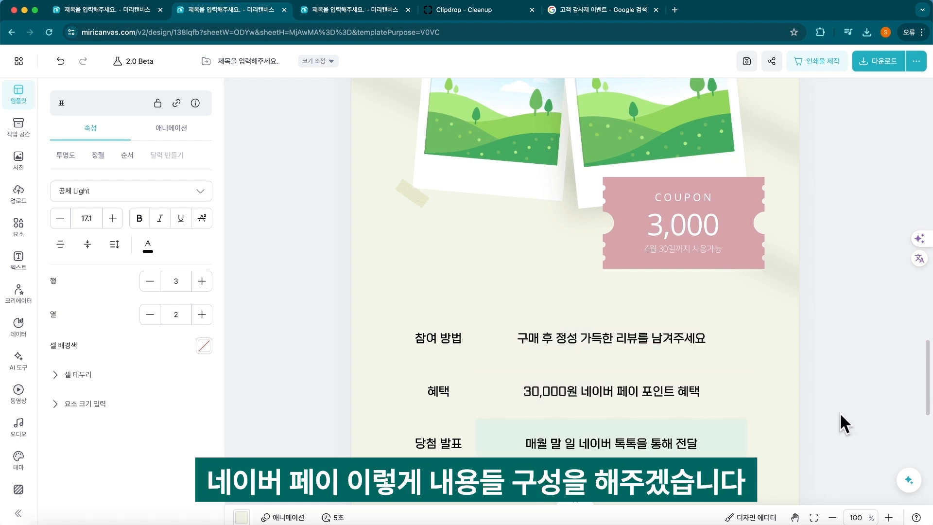
left_click(844, 422)
Step: Left-align all the text in the participation table
left_click(643, 357)
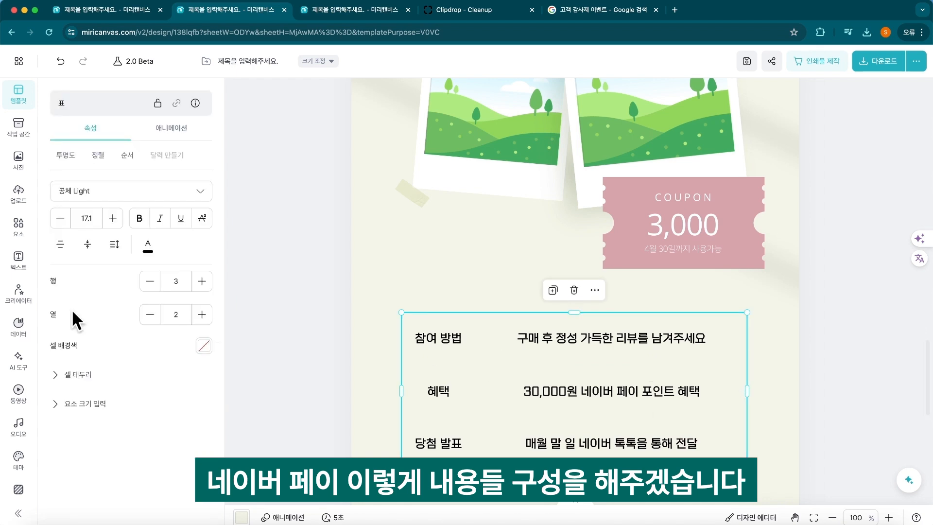
left_click(61, 248)
left_click(64, 269)
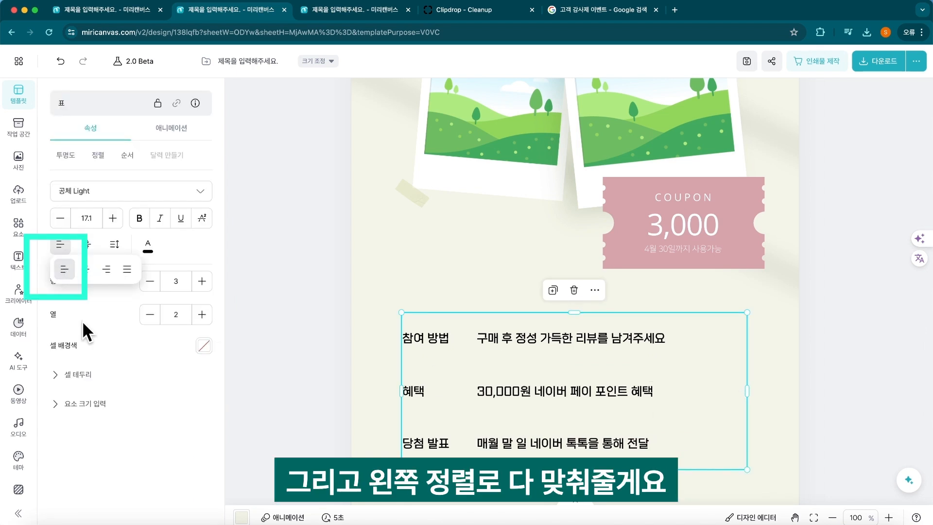
Step: Move the participation table to the right and narrow it slightly so its text sits centred on the page
left_click_drag(710, 383, 746, 372)
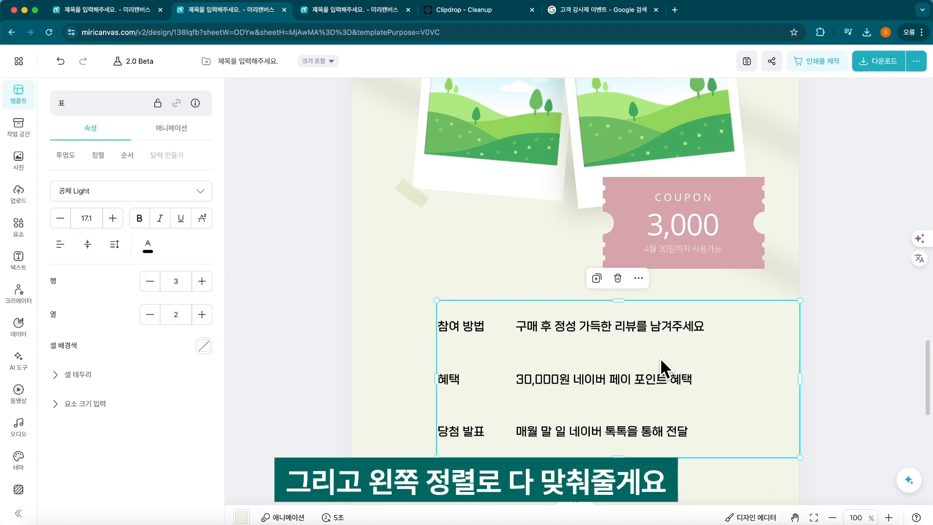
left_click(843, 370)
scroll(608, 298, "down", 2)
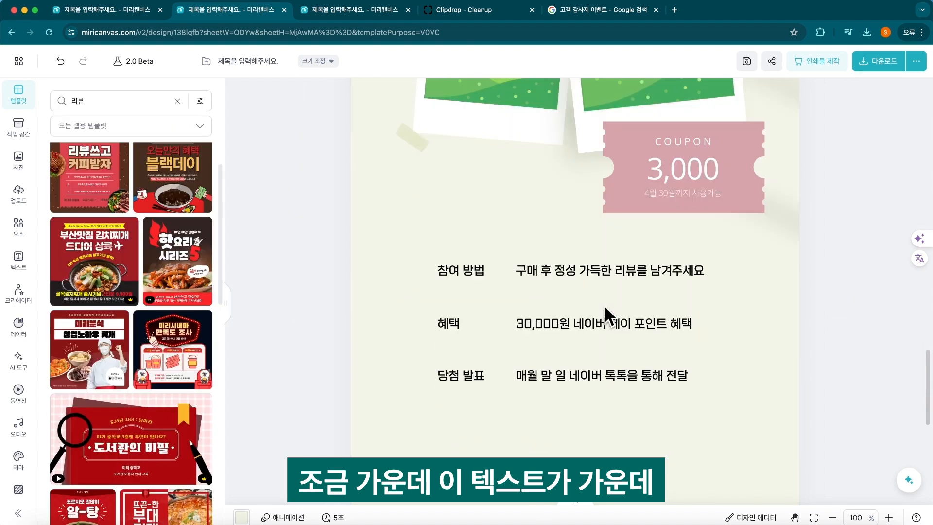
left_click(548, 393)
left_click_drag(548, 393, 556, 393)
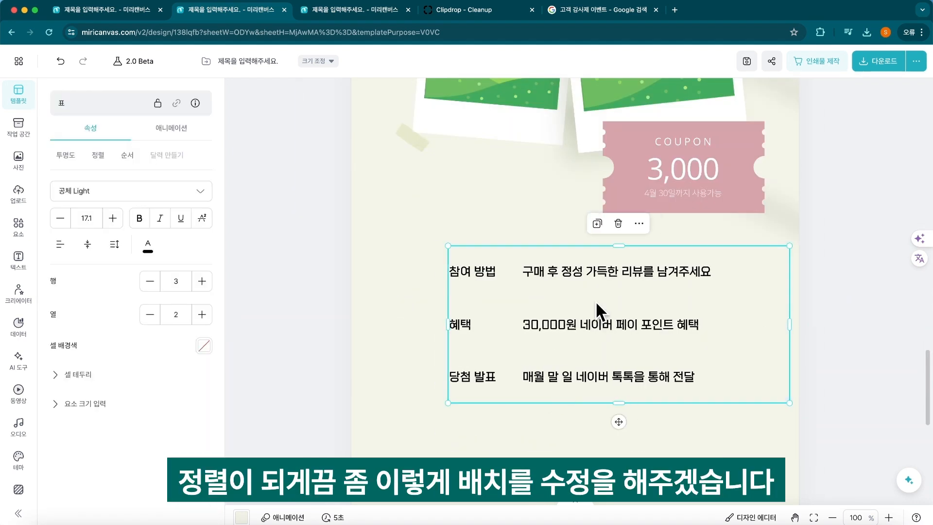
left_click(871, 290)
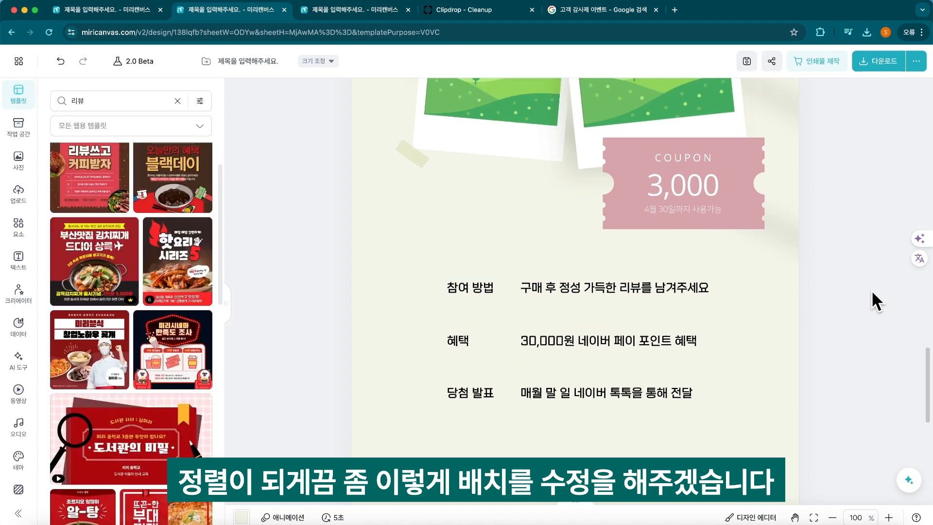
scroll(870, 289, "up", 1)
key("ctrl+minus")
scroll(871, 290, "up", 3)
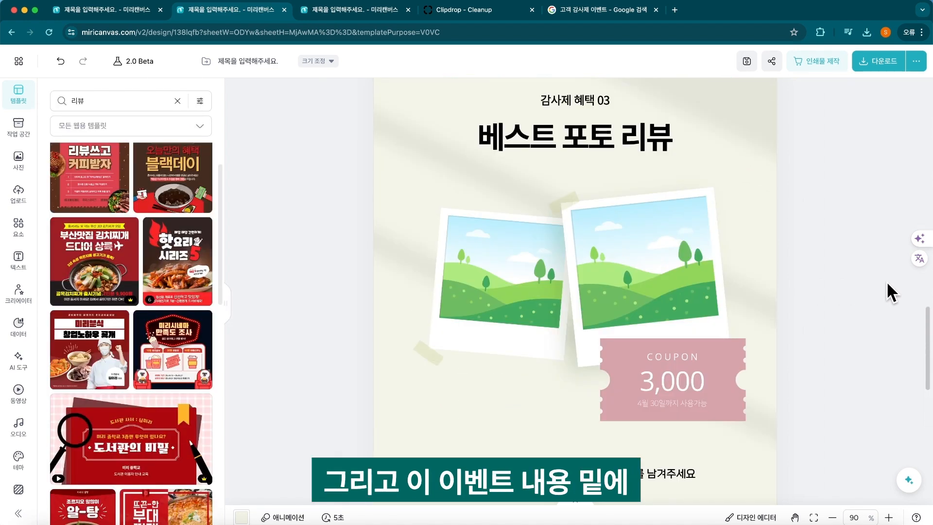
key("ctrl+minus")
key("ctrl+minus")
key("ctrl+minus")
key("ctrl+minus")
key("ctrl+plus")
key("ctrl+plus")
key("ctrl+plus")
key("ctrl+plus")
key("ctrl+plus")
left_click(575, 369)
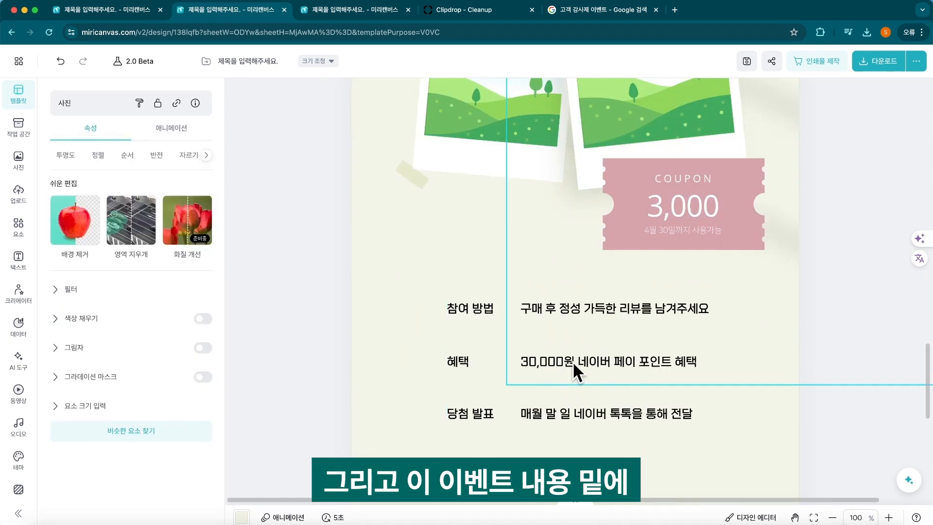
key("Escape")
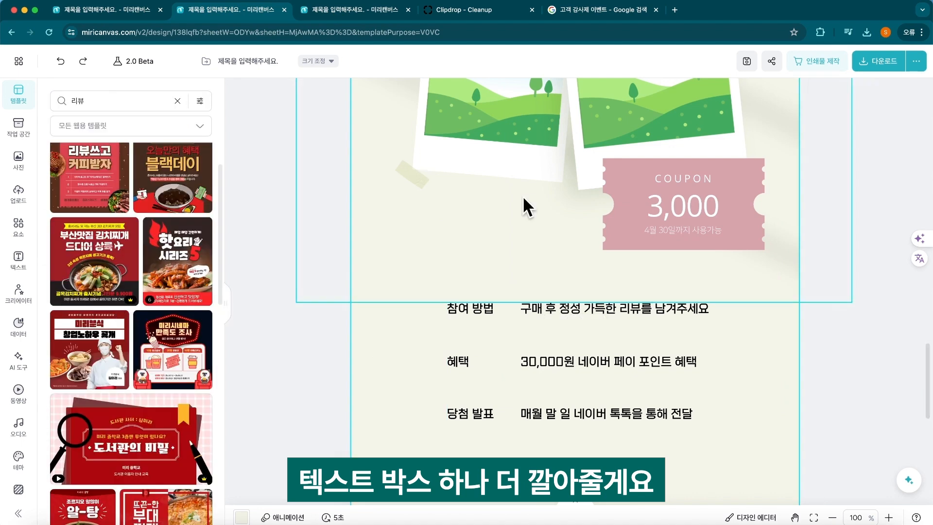
Step: Select the product images in the 15만원 이상 구매 시 box and nudge them right, further inside the box
scroll(523, 206, "down", 10)
left_click_drag(304, 245, 277, 431)
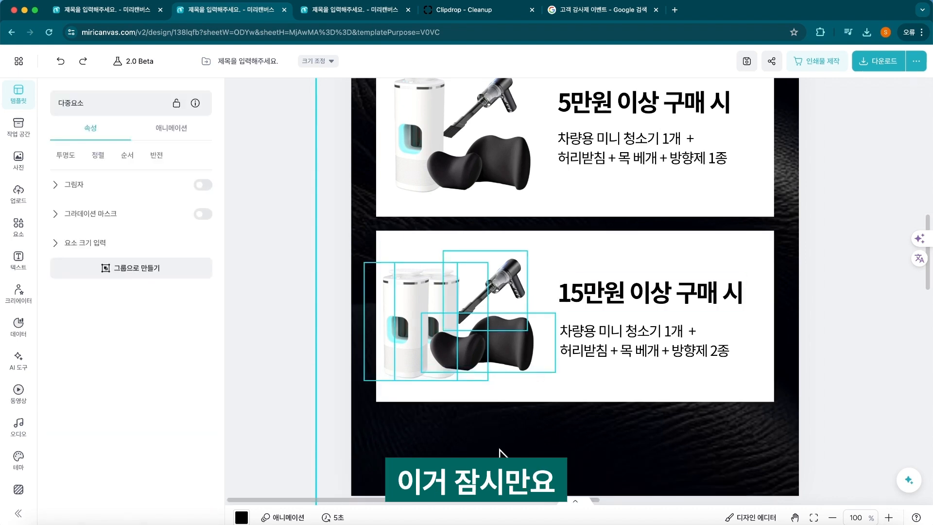
key("shift+Right")
key("shift+Right")
key("shift+Right")
scroll(499, 450, "up", 1)
scroll(499, 452, "down", 1)
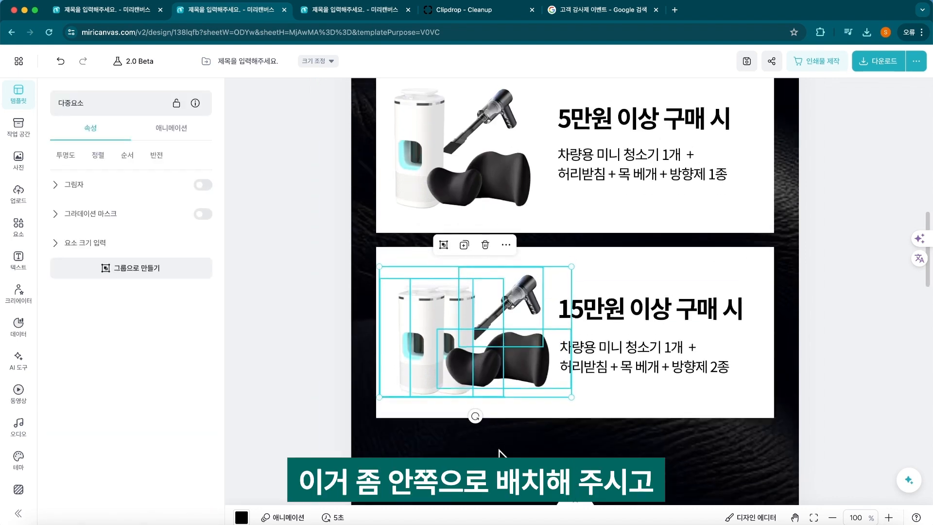
Step: Copy the white box behind the 15만원 이상 구매 시 benefit onto the second page, over the participation table below the coupon
left_click(735, 413)
scroll(728, 379, "up", 2)
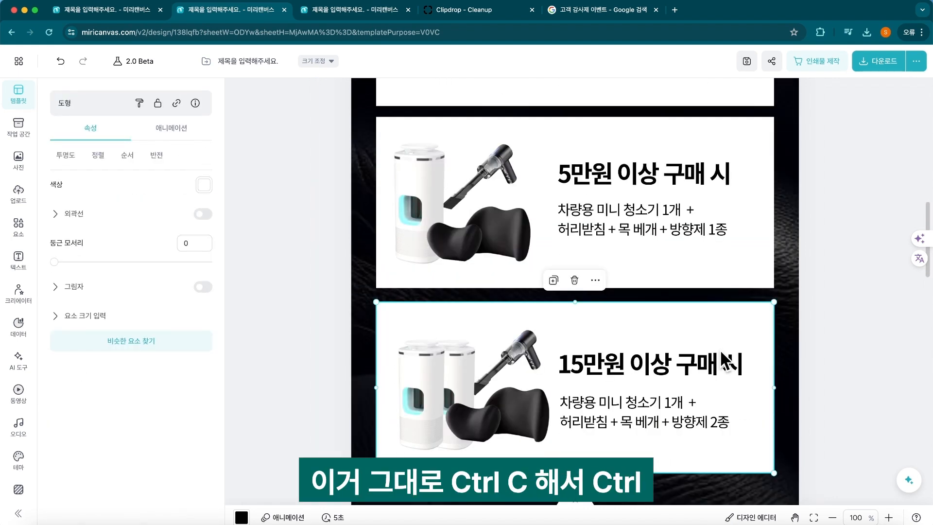
scroll(719, 349, "down", 10)
key("ctrl+v")
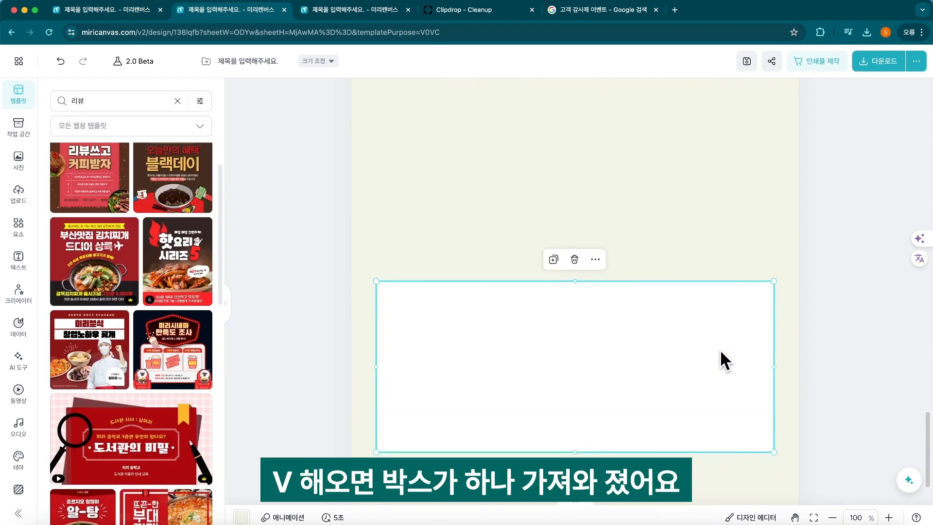
scroll(696, 155, "down", 3, "ctrl")
scroll(692, 168, "up", 2)
left_click_drag(641, 335, 639, 251)
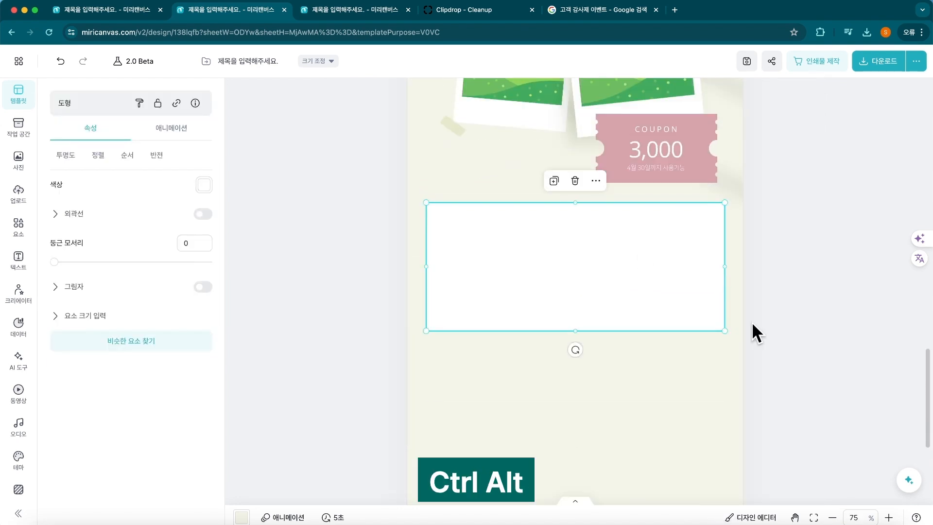
Step: Send the white box behind the participation table, make it slightly taller and narrow both its sides around the text
key("ctrl+alt+bracketleft")
left_click_drag(567, 335, 567, 336)
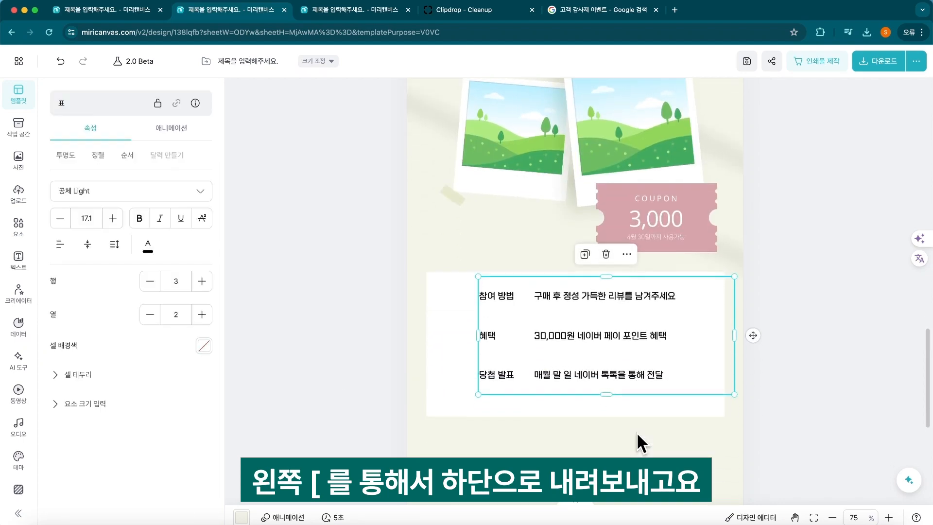
scroll(637, 435, "down", 2)
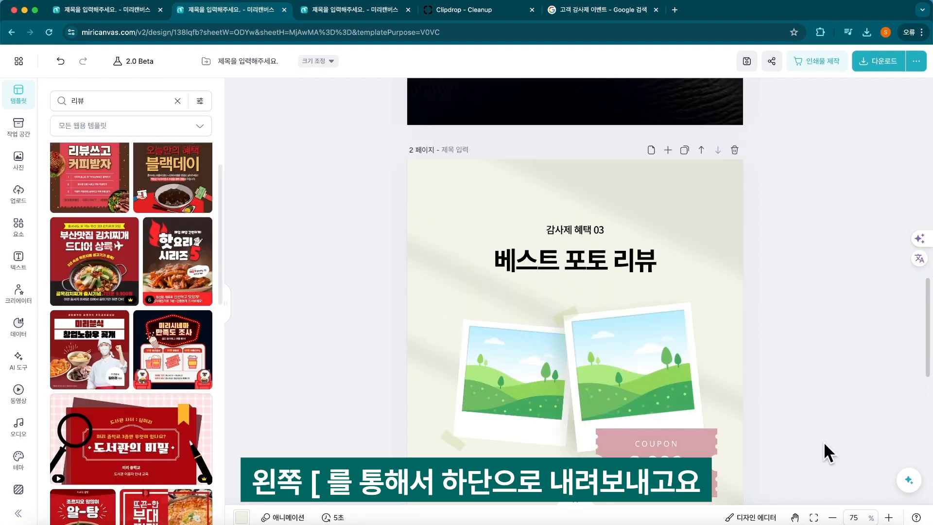
scroll(823, 442, "down", 5)
left_click(717, 402)
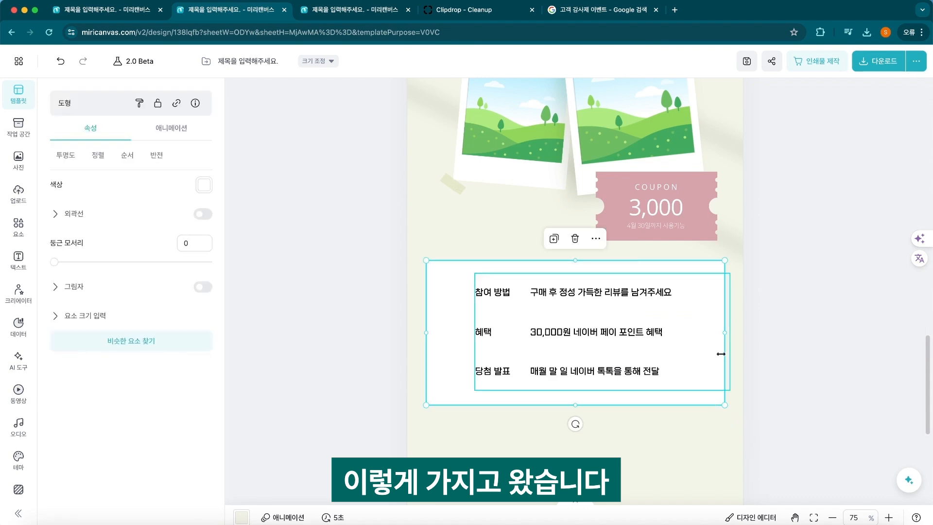
left_click_drag(725, 333, 725, 334)
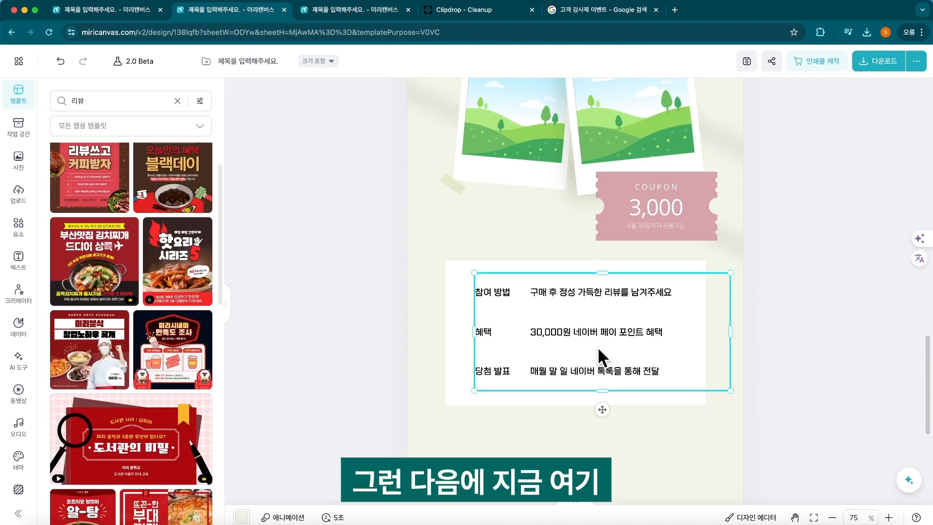
Step: Set the text colour of all three cells in the table's second column to dark grey #595959
left_click(596, 346)
double_click(571, 335)
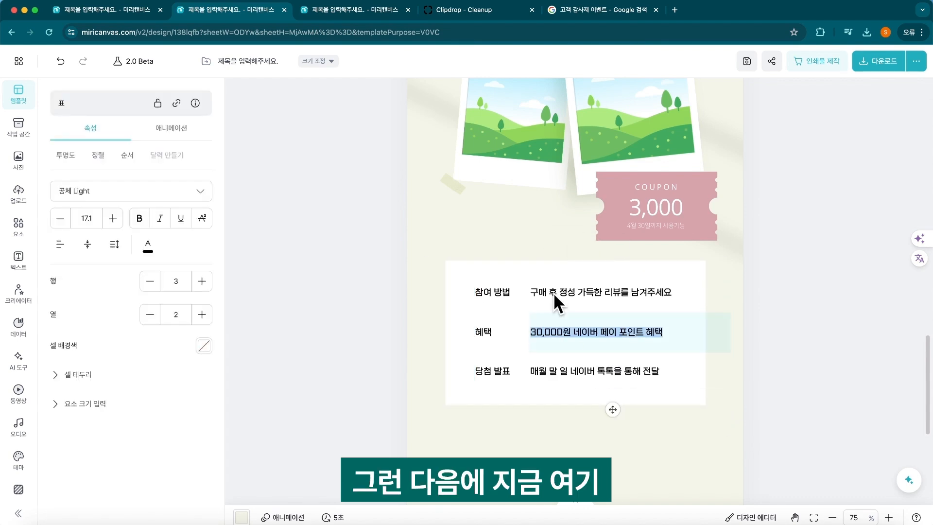
left_click(151, 249)
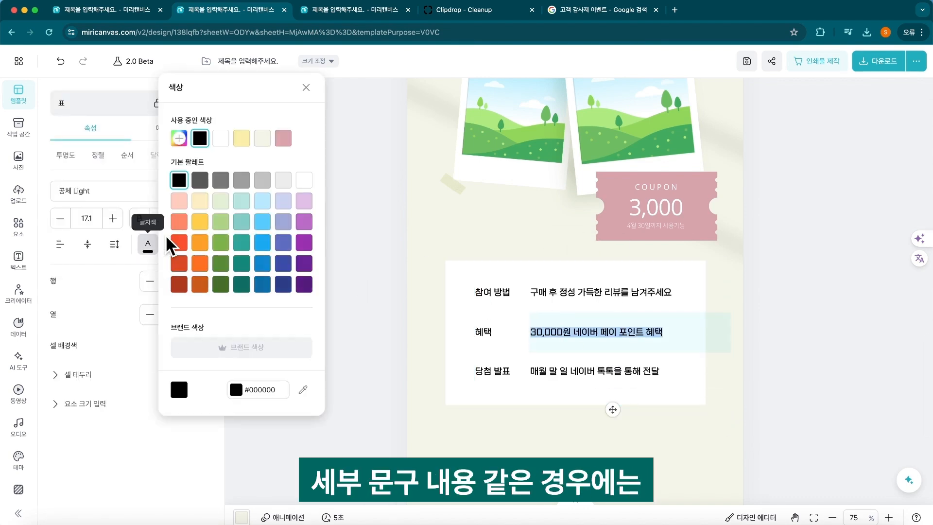
left_click(200, 180)
left_click(608, 299)
double_click(607, 296)
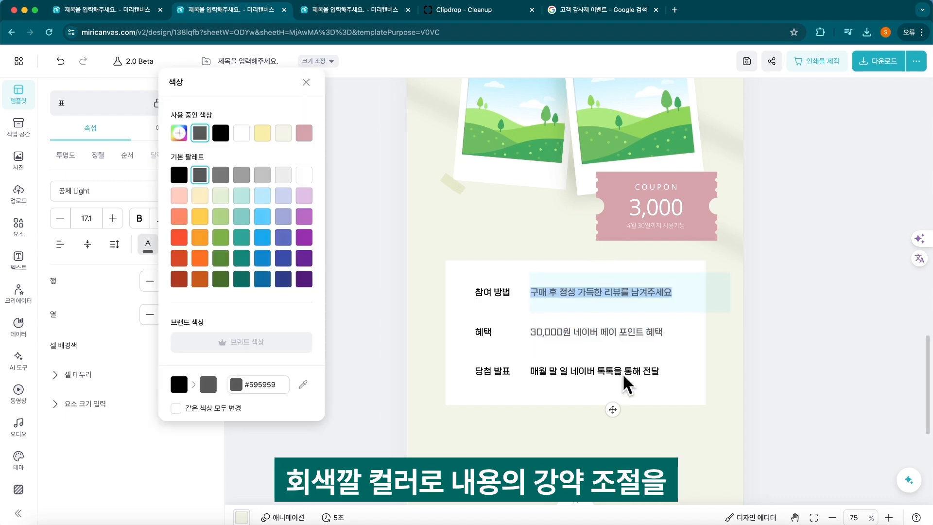
double_click(623, 372)
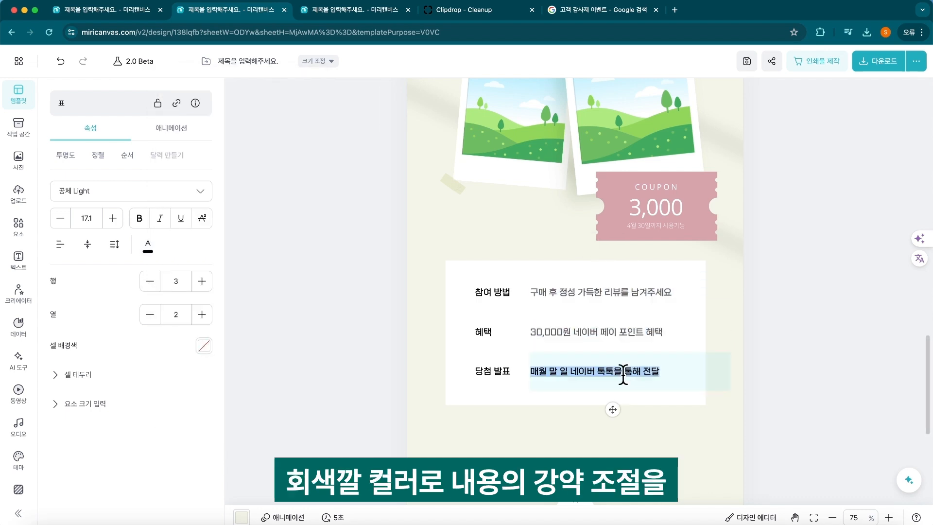
left_click(149, 248)
left_click(197, 182)
left_click(416, 357)
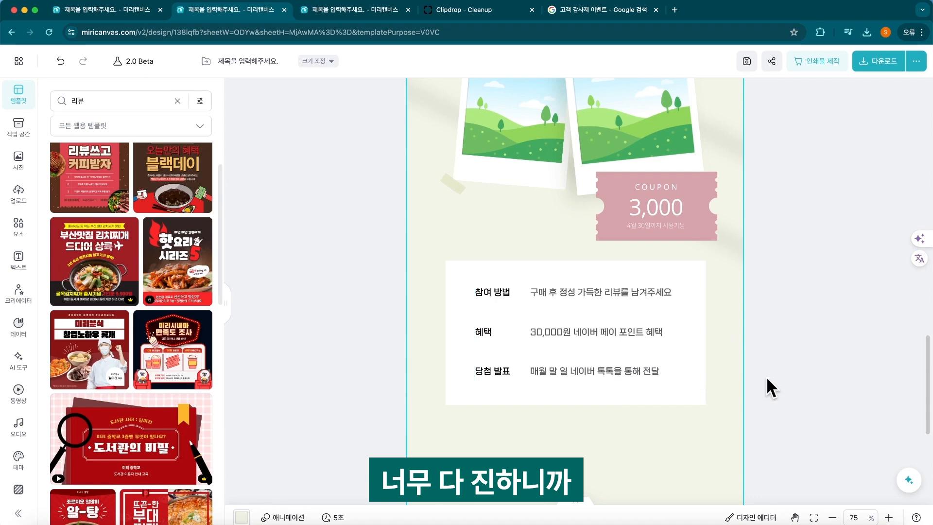
Step: Group the participation table with the white box behind it
scroll(770, 387, "down", 2)
left_click_drag(771, 387, 538, 230)
key("ctrl+g")
left_click(781, 299)
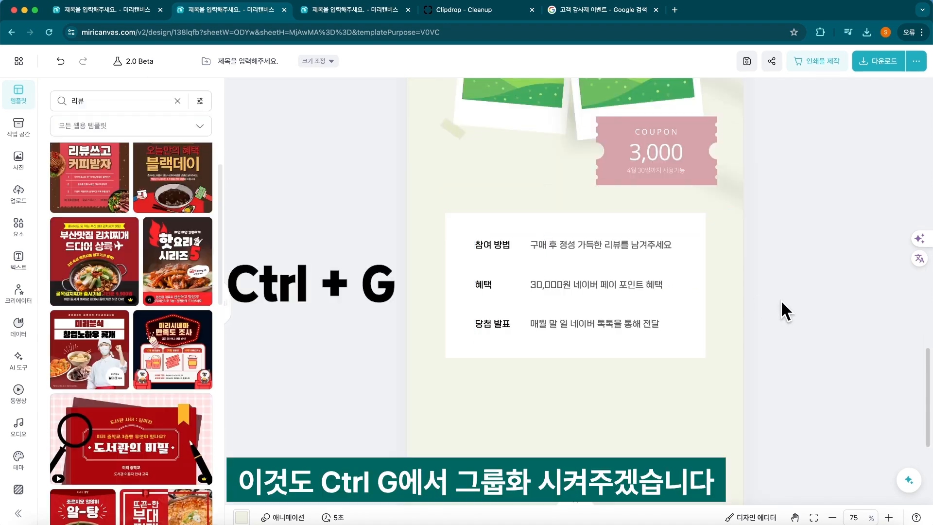
Step: Ungroup the two polaroids and fill their frames with uploaded photos of the white diffuser product
scroll(780, 299, "up", 5)
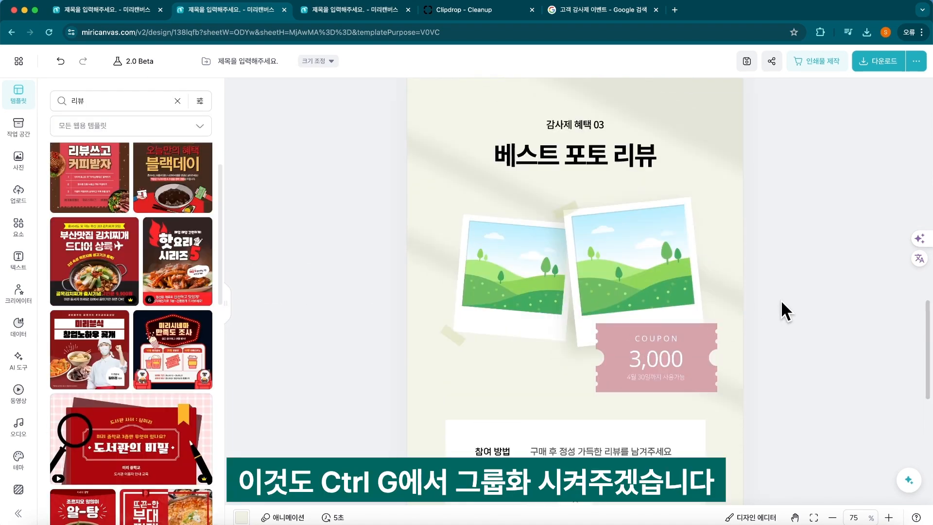
scroll(777, 340, "down", 7)
scroll(778, 350, "up", 8)
left_click(624, 296)
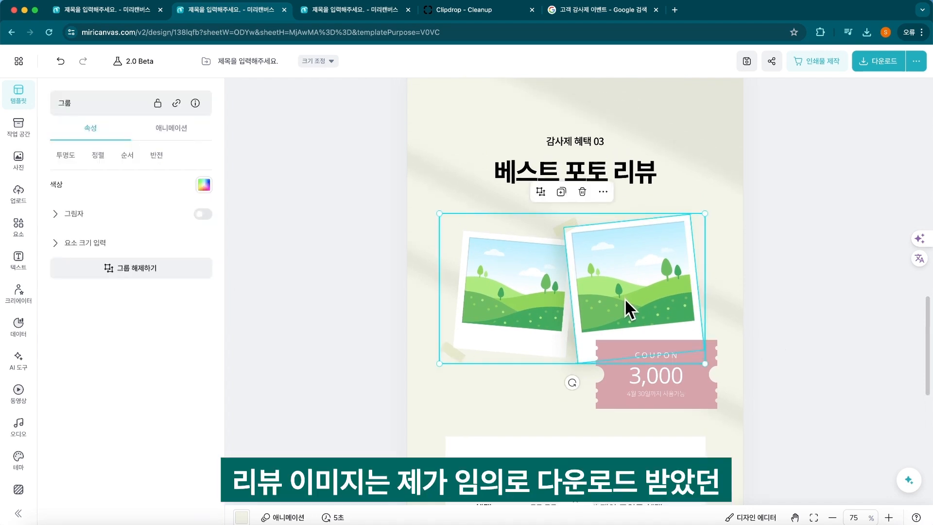
left_click(294, 355)
left_click(20, 225)
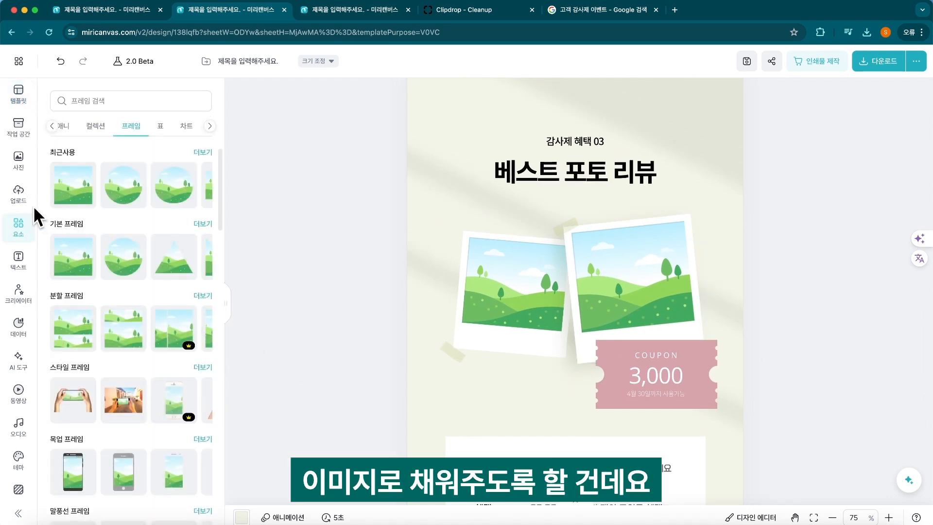
left_click(25, 200)
left_click(538, 276)
key("ctrl+shift+g")
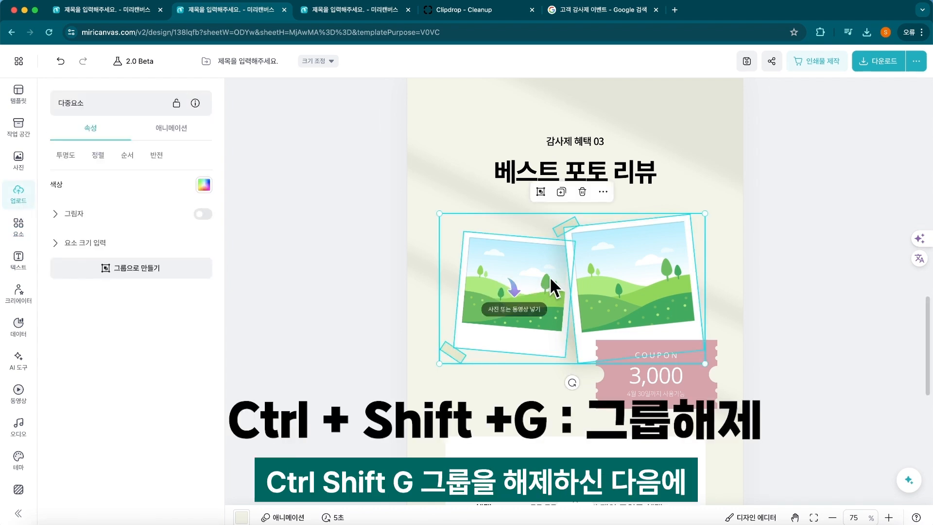
left_click(353, 294)
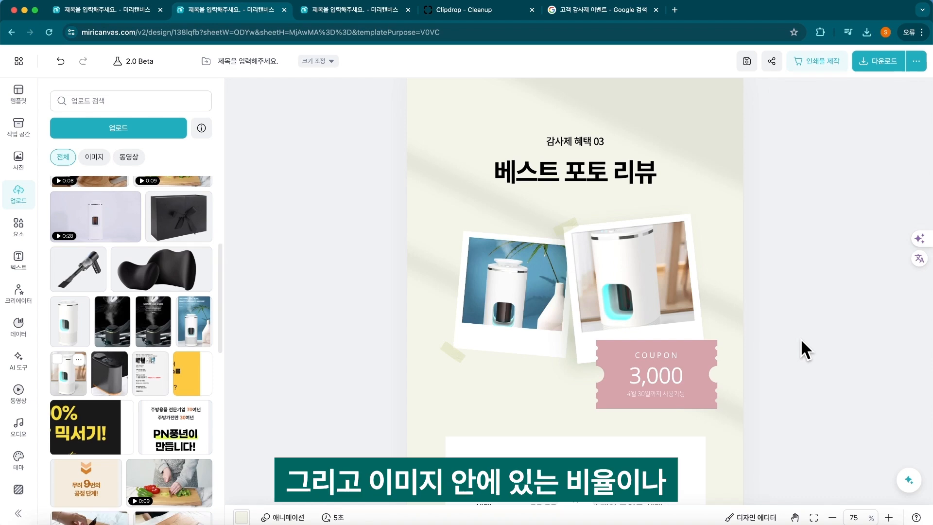
Step: Resize the diffuser photo inside the left polaroid and move it up so the product body fills the frame
double_click(551, 299)
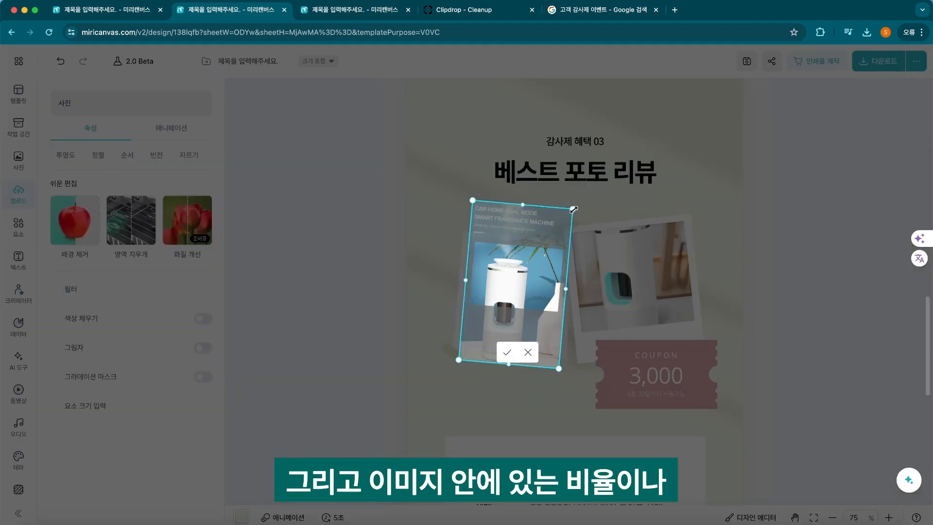
left_click_drag(573, 212, 576, 208)
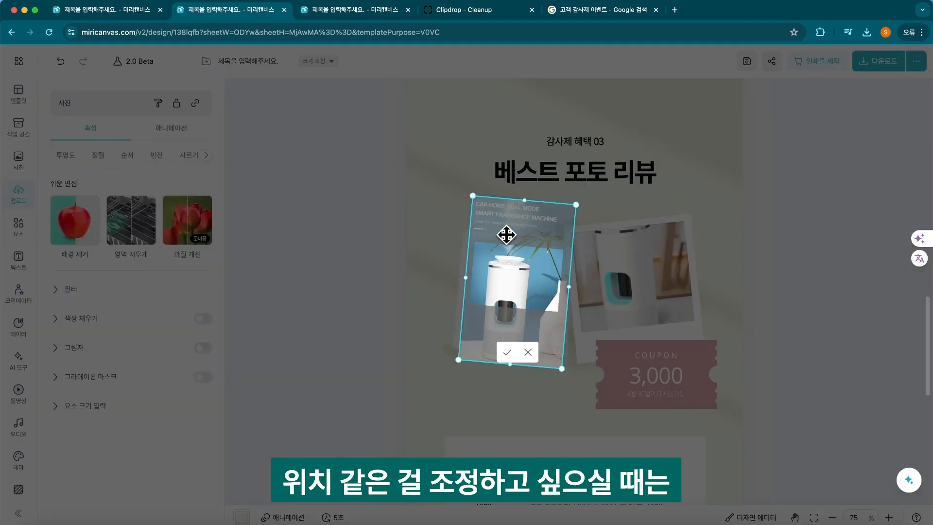
left_click(386, 341)
left_click(519, 293)
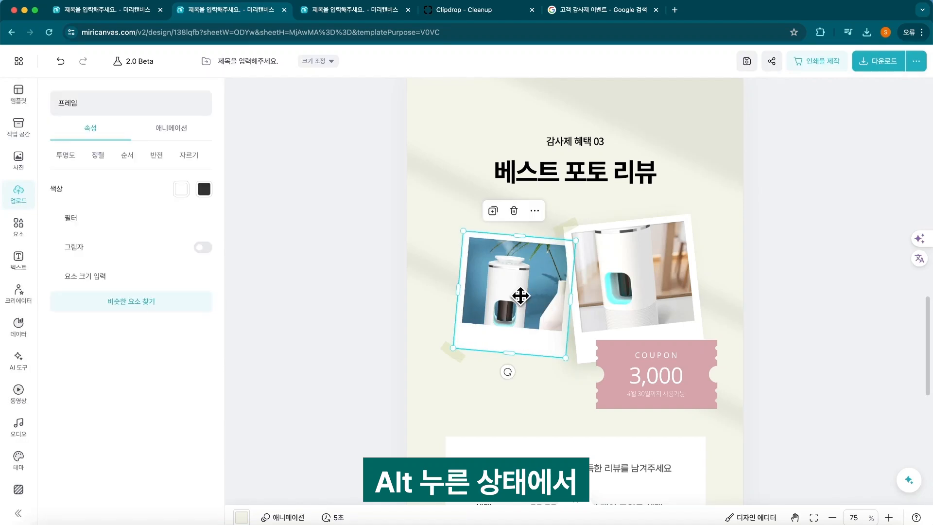
double_click(556, 260)
left_click_drag(574, 212, 583, 219)
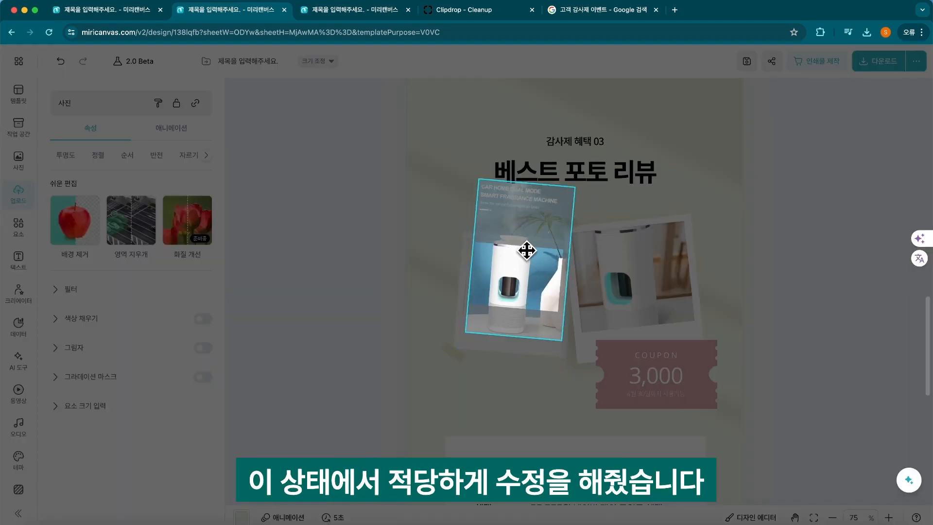
left_click_drag(547, 263, 527, 251)
Step: Adjust the size and position of the diffuser photo inside the right polaroid
double_click(614, 311)
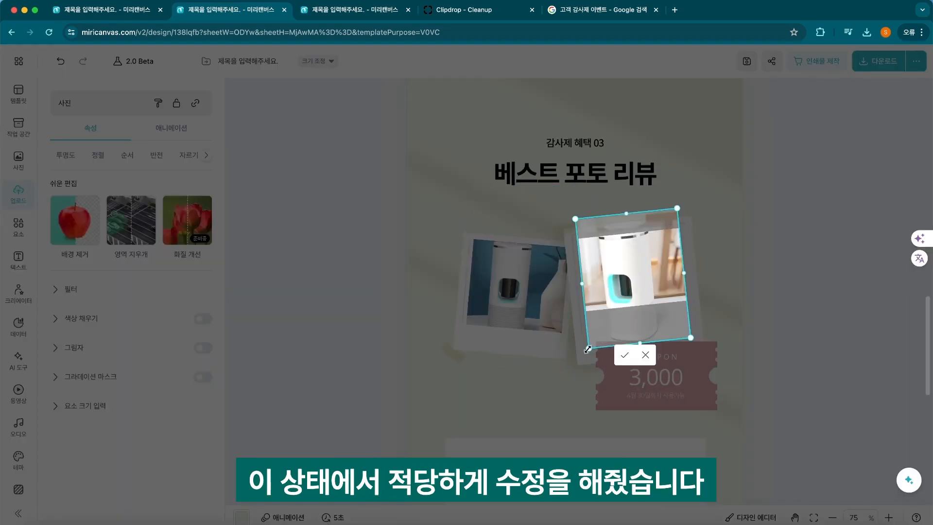
left_click_drag(587, 349, 582, 318)
left_click(527, 337)
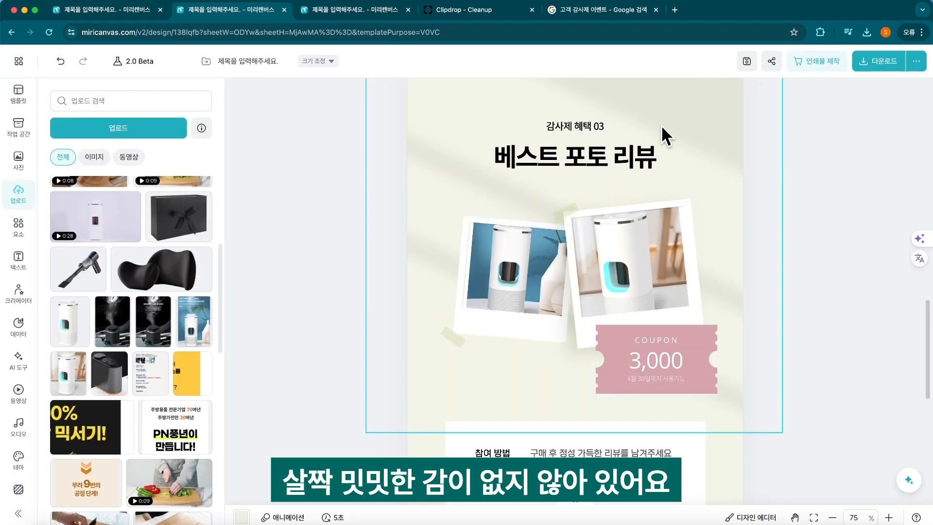
Step: Add a blank third page after the review page and search the templates for 후기
scroll(639, 368, "down", 10)
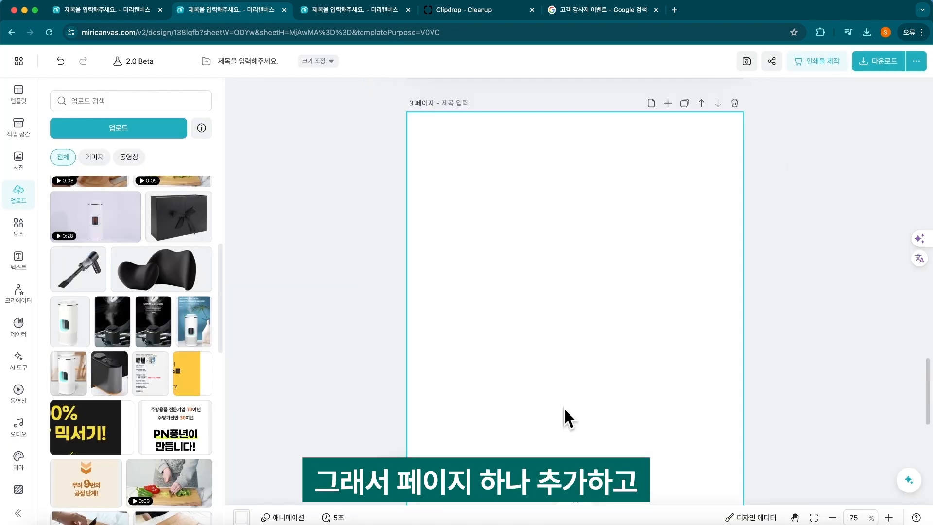
scroll(563, 406, "up", 5)
left_click(17, 93)
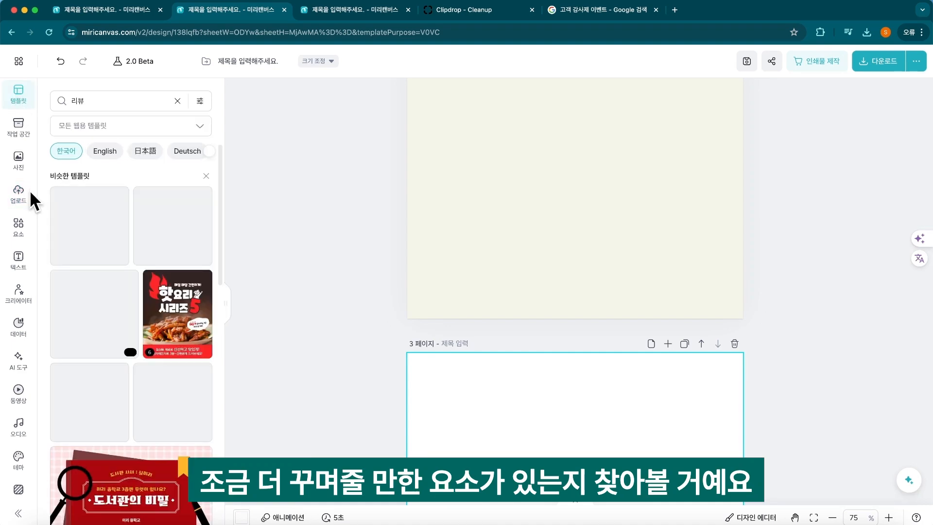
left_click(138, 100)
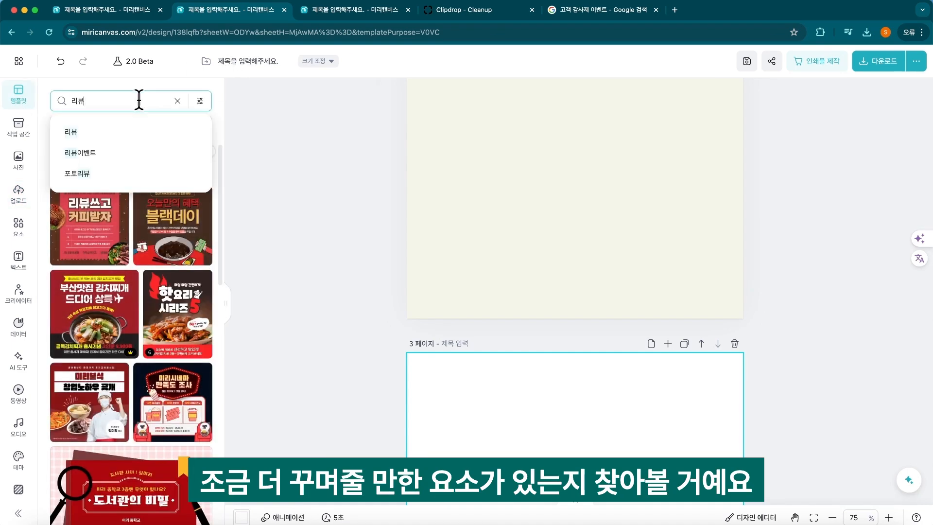
type("후기")
key("Return")
scroll(131, 340, "down", 5)
scroll(248, 434, "down", 5)
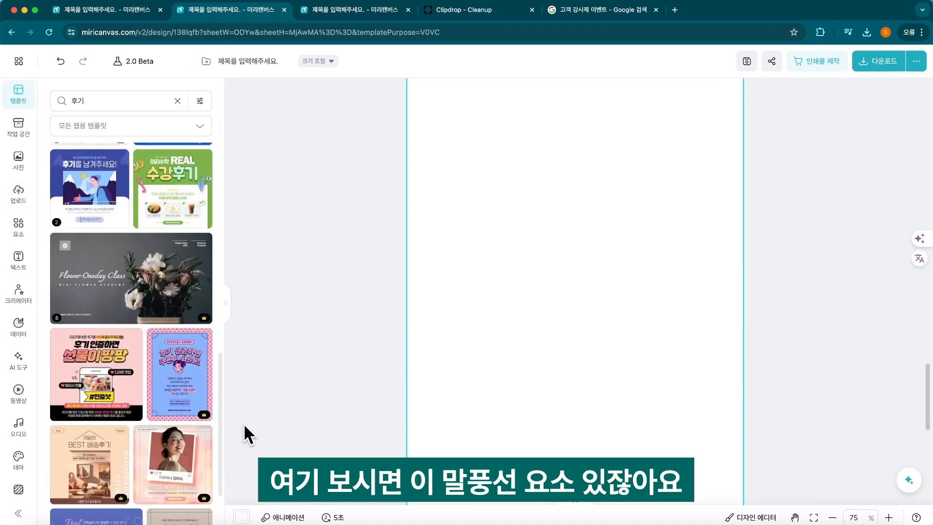
Step: Apply the pink 후기 인증하면 선물이 팡팡 template to page 3 and copy its black speech bubble with text onto the review page
left_click(100, 374)
left_click(687, 180)
left_click(680, 253)
scroll(708, 280, "up", 12)
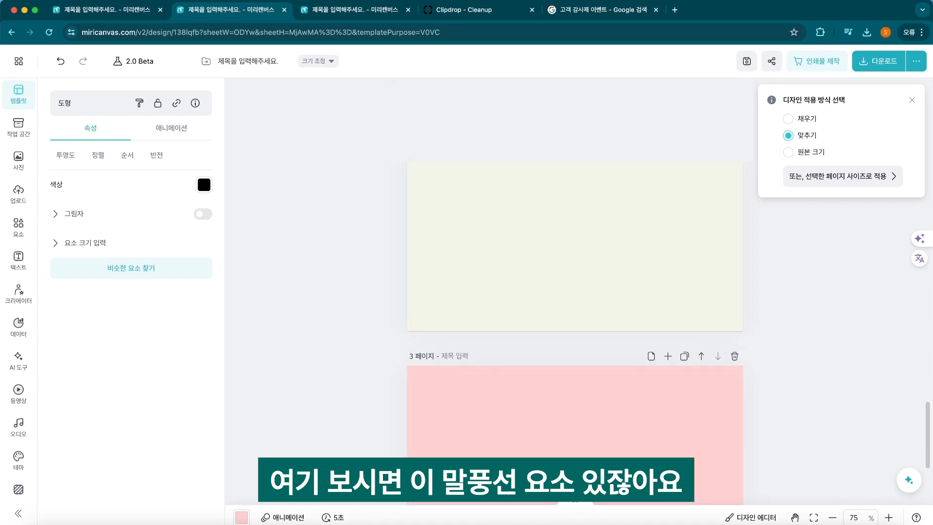
key("ctrl+c")
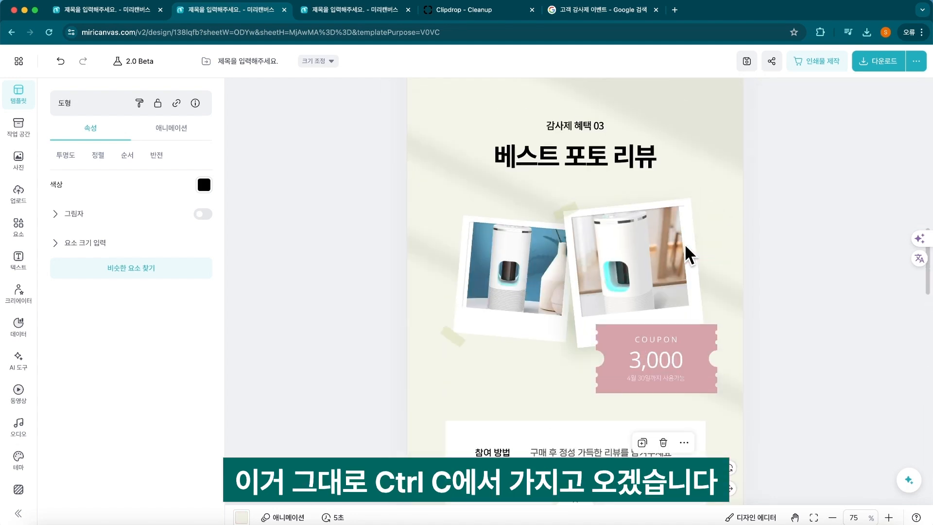
key("ctrl+v")
Step: Change the speech bubble's text to 완전 고급스러움! and resize the bubble and text together above the right polaroid
double_click(670, 213)
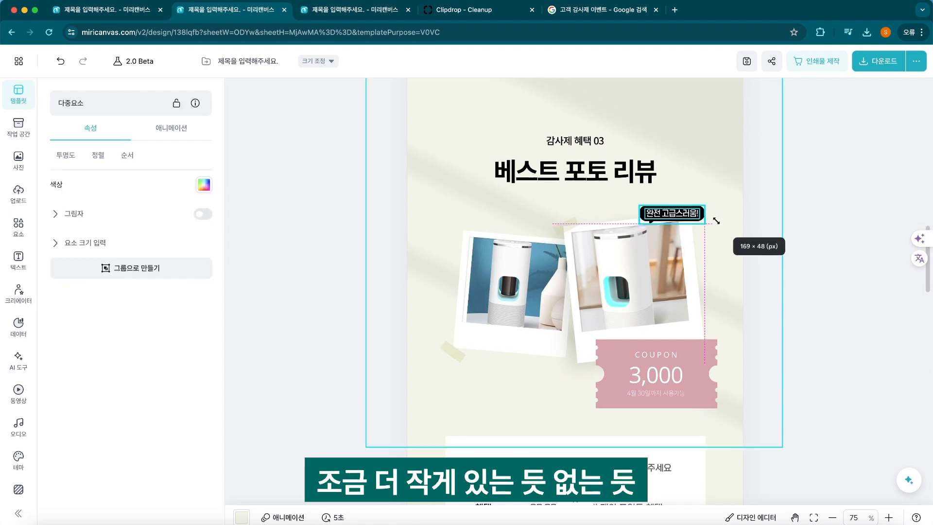
left_click_drag(715, 219, 731, 221)
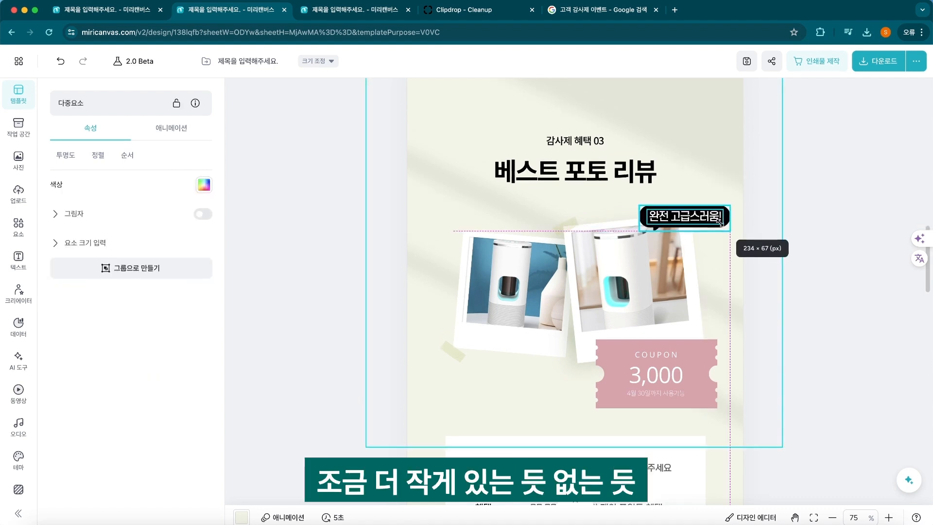
left_click(803, 233)
scroll(804, 232, "up", 2)
left_click(719, 242)
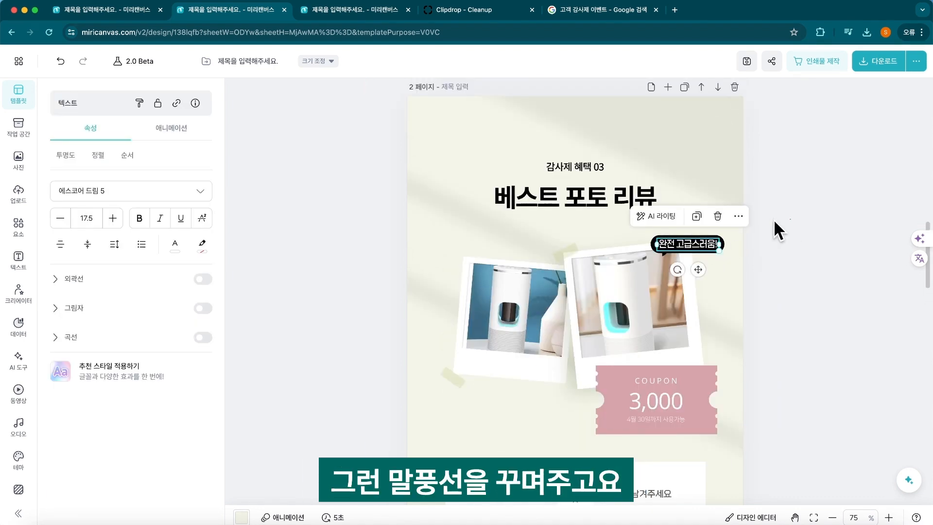
Step: Group the black speech bubble with its 완전 고급스러움! text
left_click(774, 219)
left_click(707, 250)
left_click(724, 118, "shift")
left_click(725, 246)
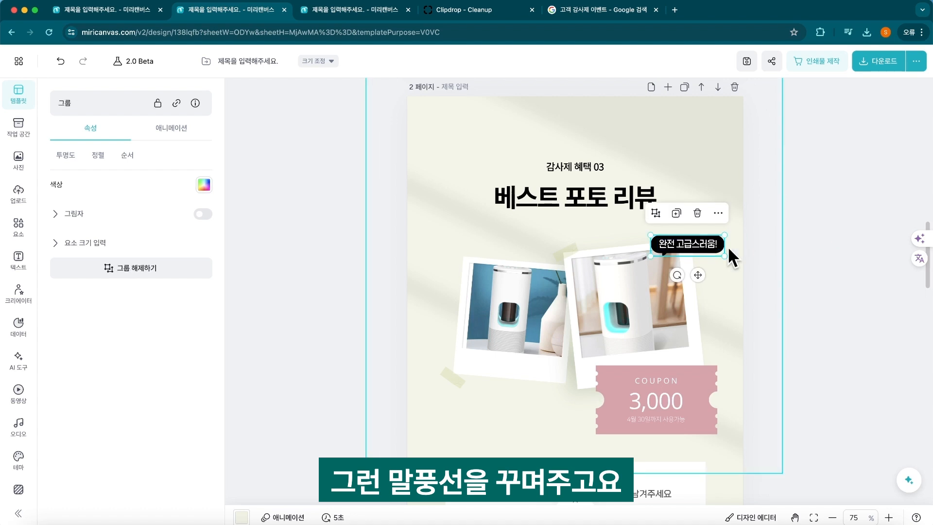
Step: Place a duplicate of the grouped speech bubble over the upper left corner of the left polaroid
left_click_drag(699, 246, 478, 286)
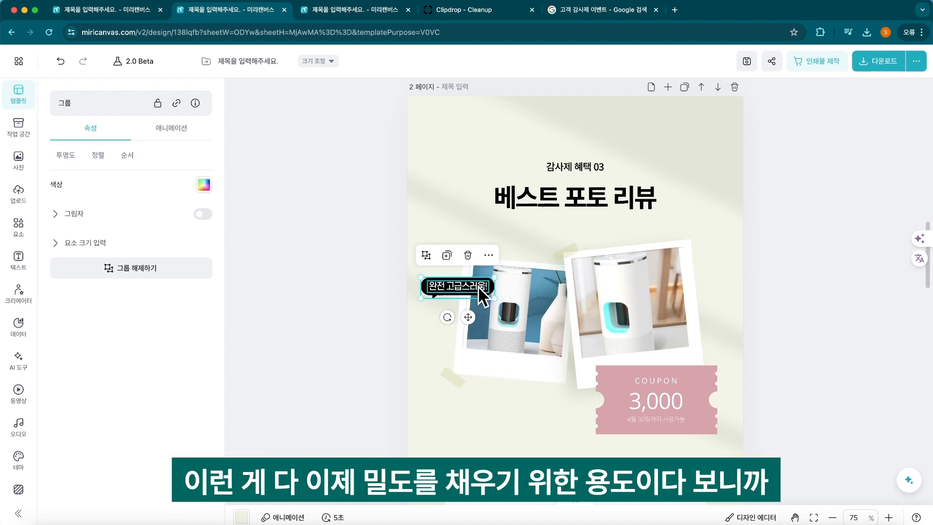
key("ctrl+z")
left_click_drag(692, 241, 484, 267)
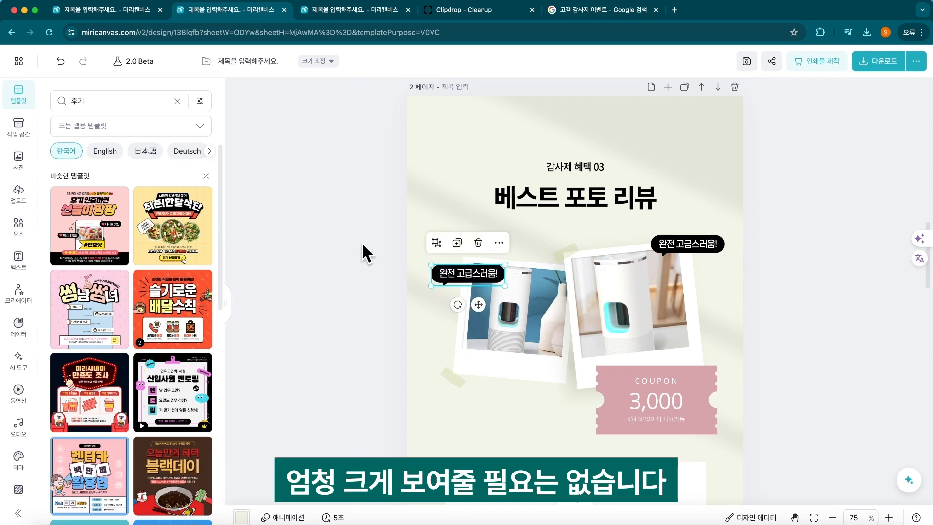
Step: Flip only the bubble shape of the duplicated speech bubble horizontally, leaving its text readable
left_click(452, 270)
left_click(498, 242)
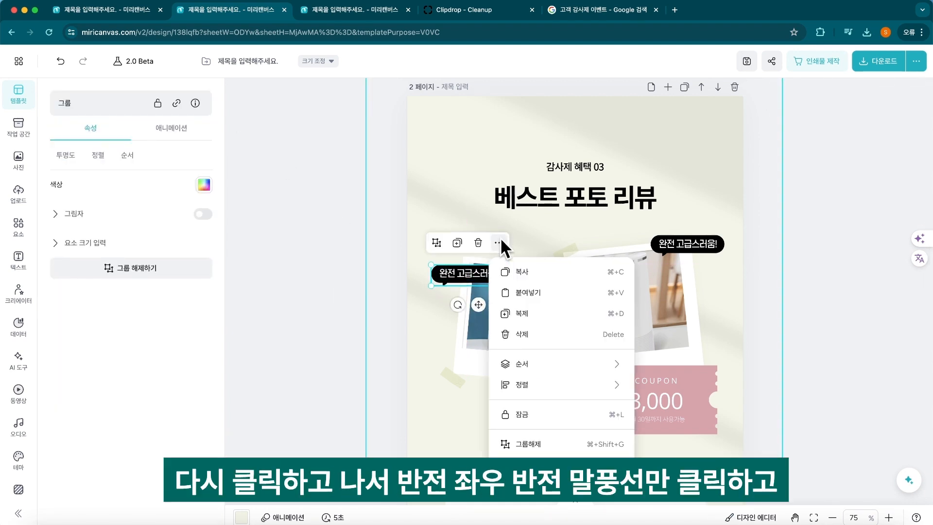
left_click(459, 273)
left_click(152, 128)
left_click(93, 152)
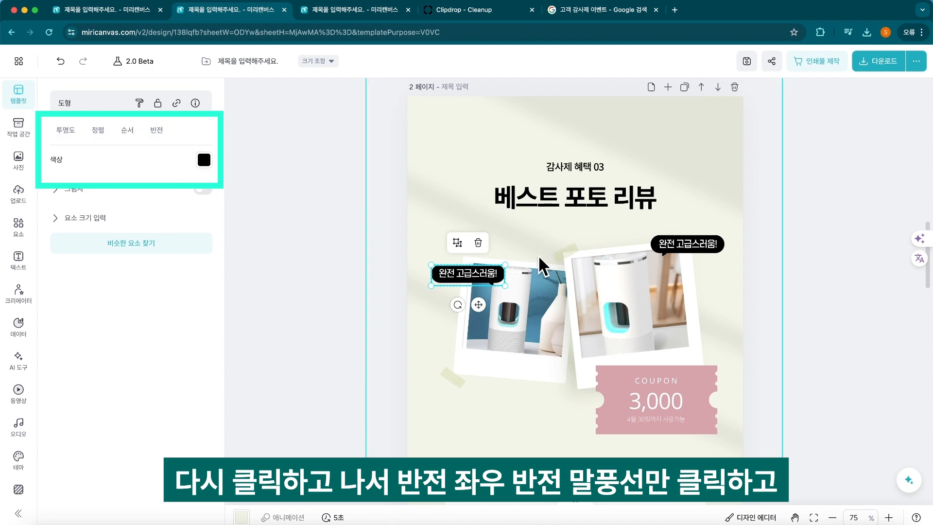
left_click(343, 334)
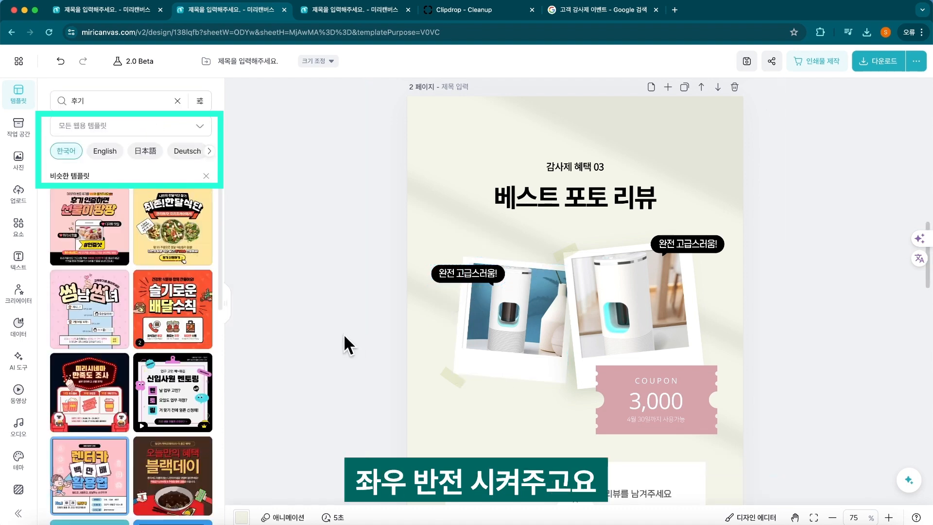
Step: Change the left speech bubble's text to 호불호 없는 향! and shift it slightly outward beside the left polaroid
double_click(459, 273)
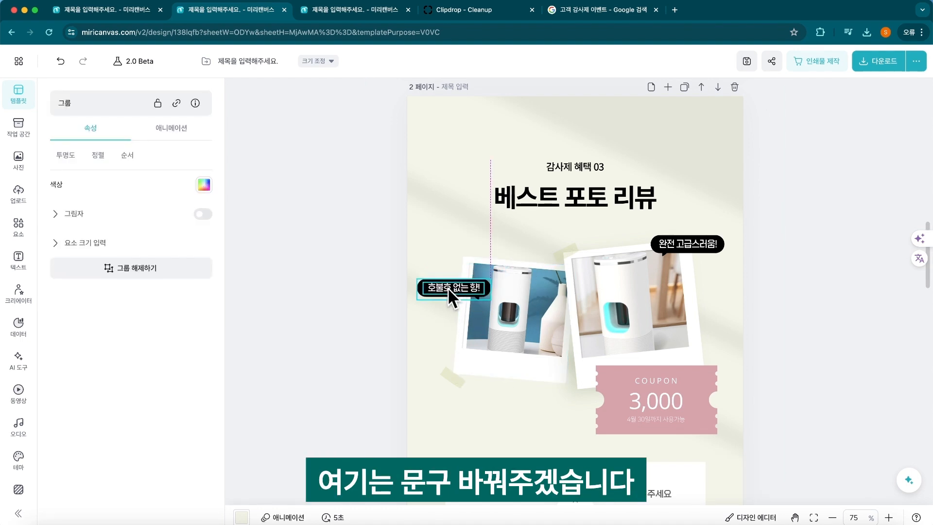
left_click(387, 330)
scroll(803, 130, "down", 2)
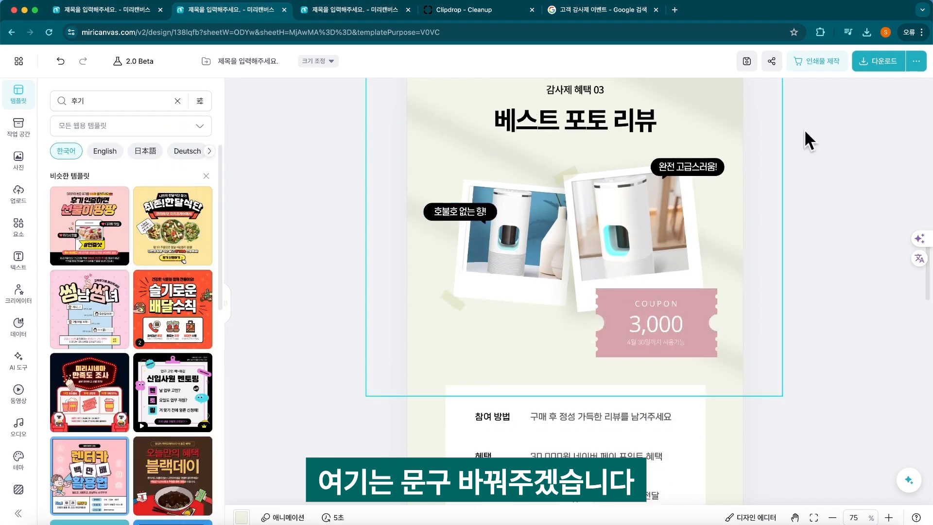
scroll(773, 198, "up", 3)
scroll(774, 198, "down", 2)
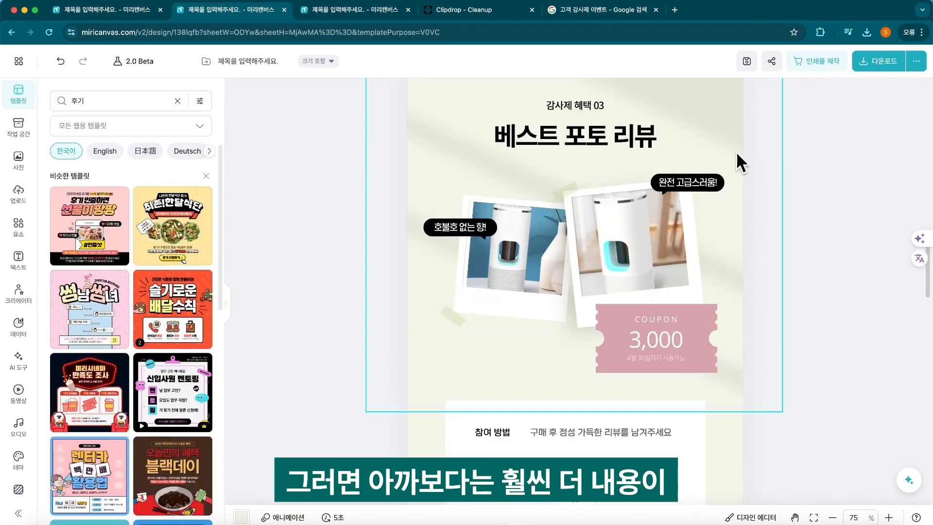
Step: Change the coupon amount to 30,000
left_click(706, 355)
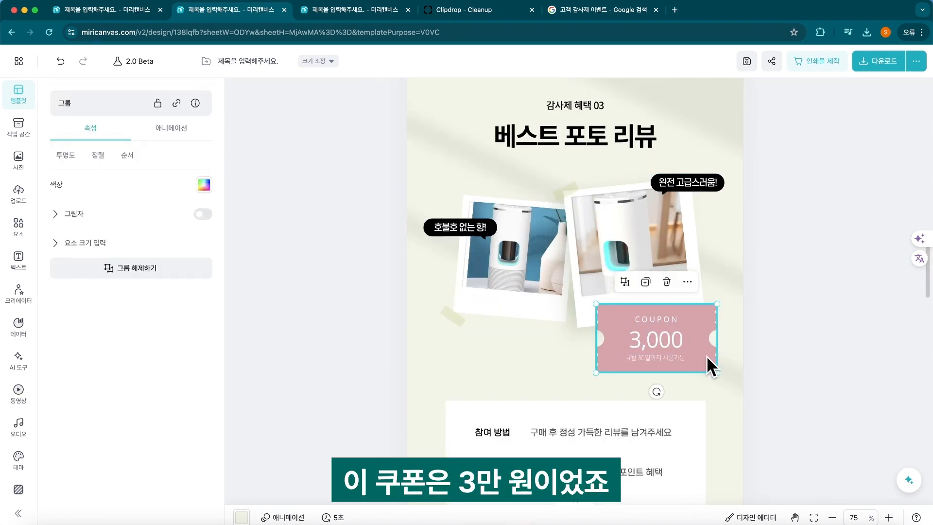
left_click(623, 343)
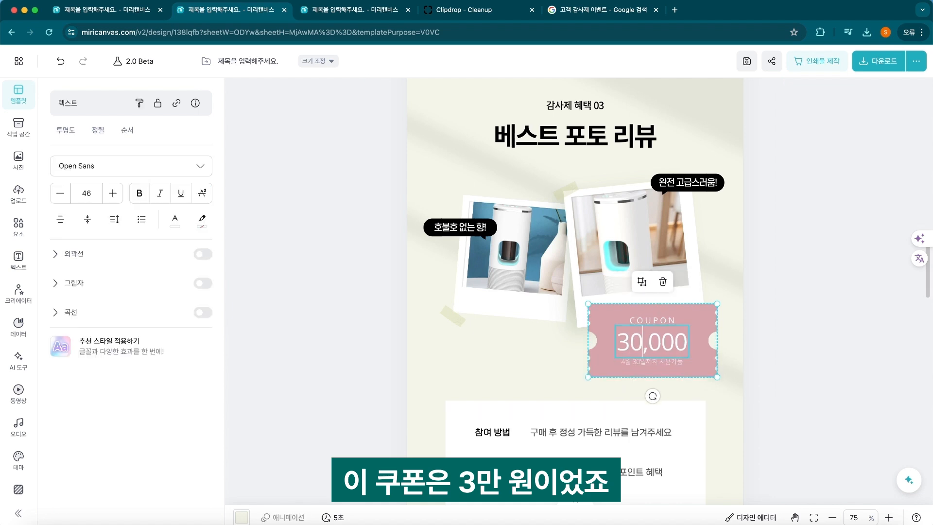
left_click(830, 341)
Step: Set the coupon shape's fill colour to black #000000
left_click(690, 334)
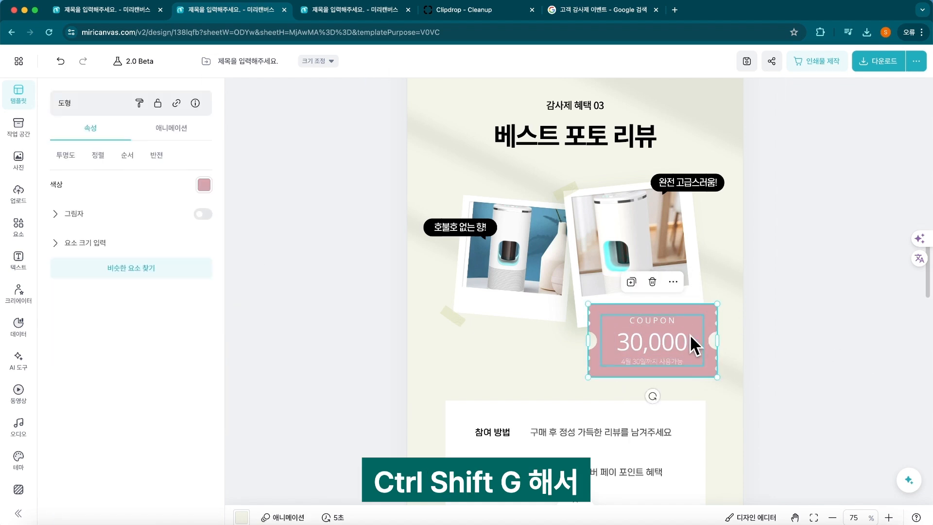
left_click(204, 185)
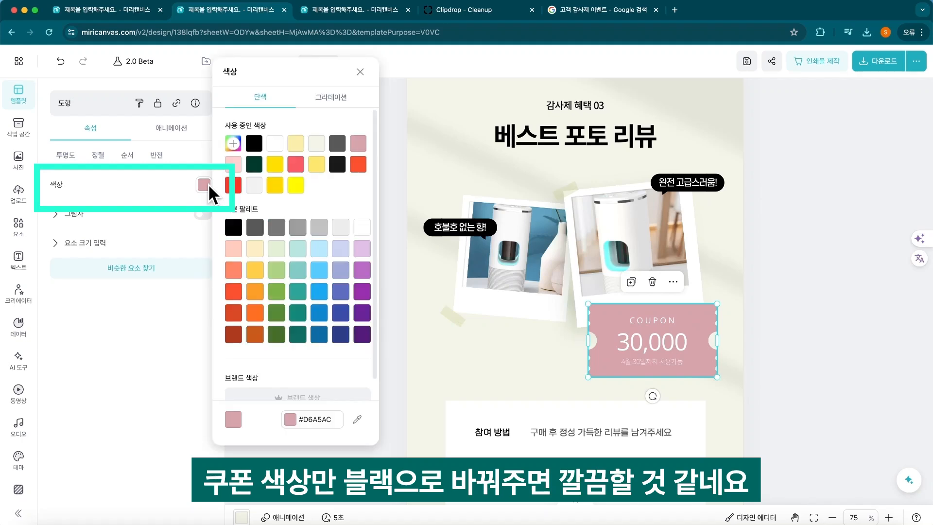
left_click(253, 143)
scroll(573, 319, "down", 2)
scroll(573, 320, "up", 5)
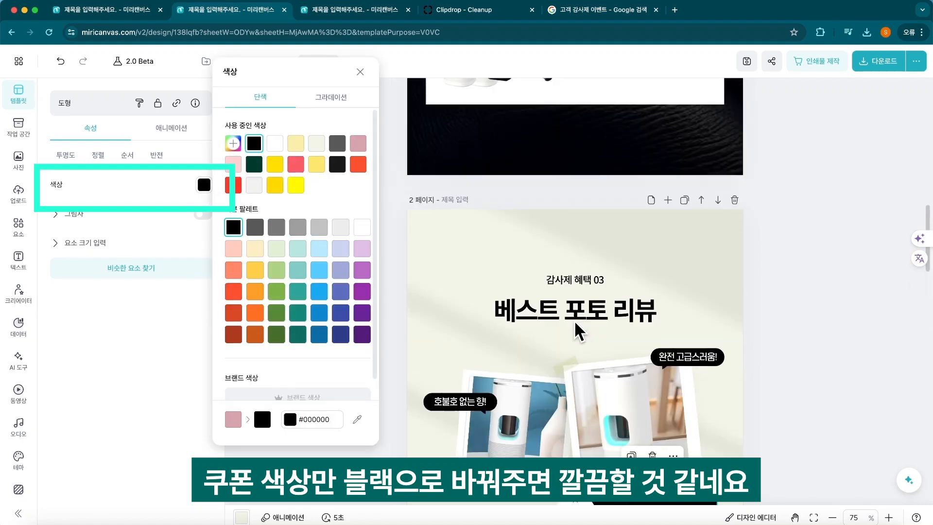
scroll(579, 329, "down", 4)
left_click(815, 335)
Step: Examine the whole design at 25% zoom, from the dark benefit page to the empty lower area of the review page
scroll(815, 334, "up", 2)
scroll(657, 389, "down", 5)
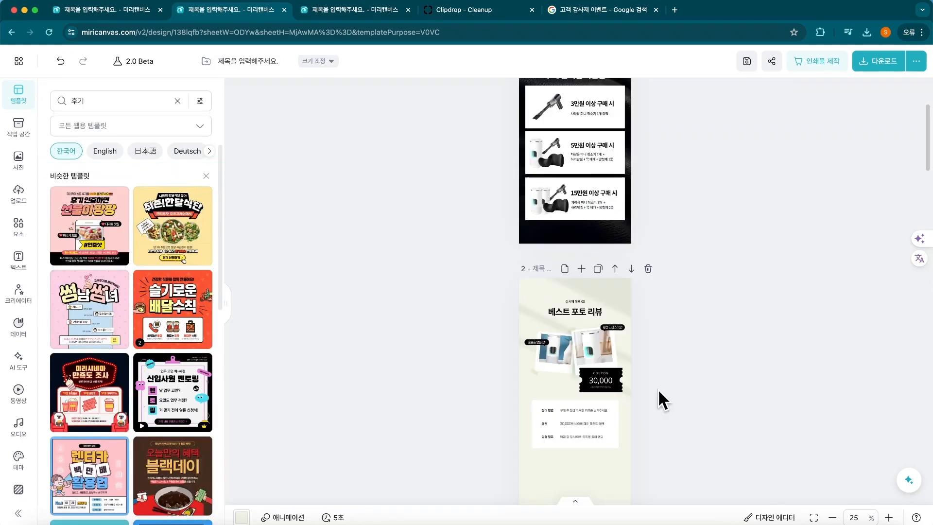
scroll(658, 389, "down", 1)
scroll(658, 389, "up", 4)
scroll(632, 384, "down", 5)
scroll(600, 378, "down", 1)
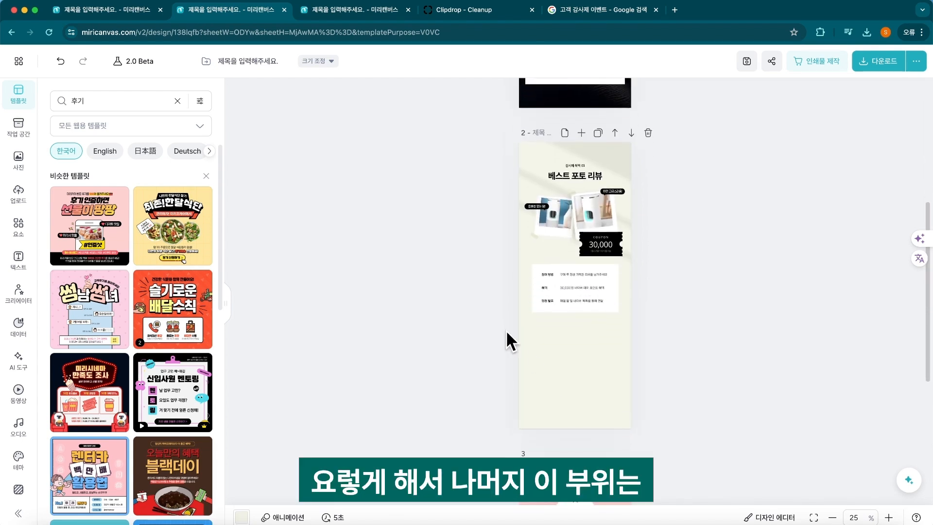
left_click_drag(507, 331, 658, 443)
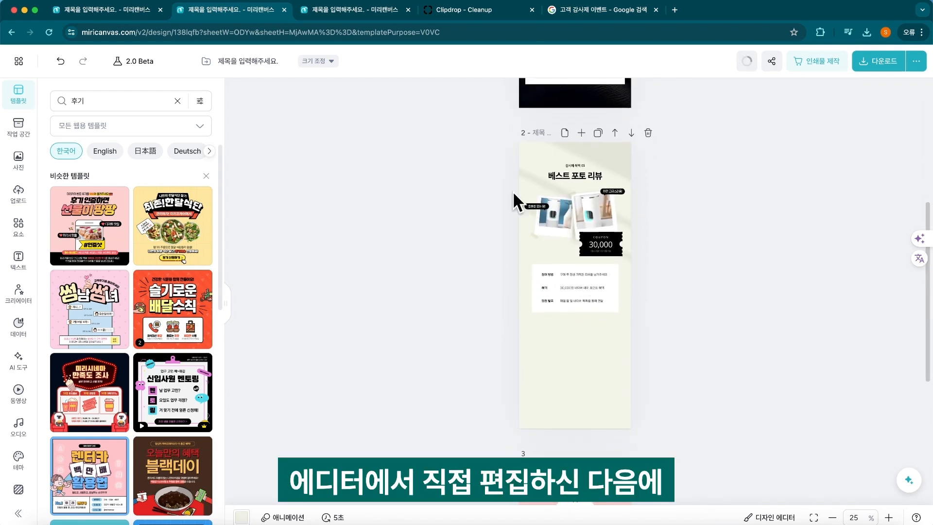
left_click_drag(500, 325, 718, 440)
scroll(710, 430, "up", 3)
scroll(690, 382, "up", 5)
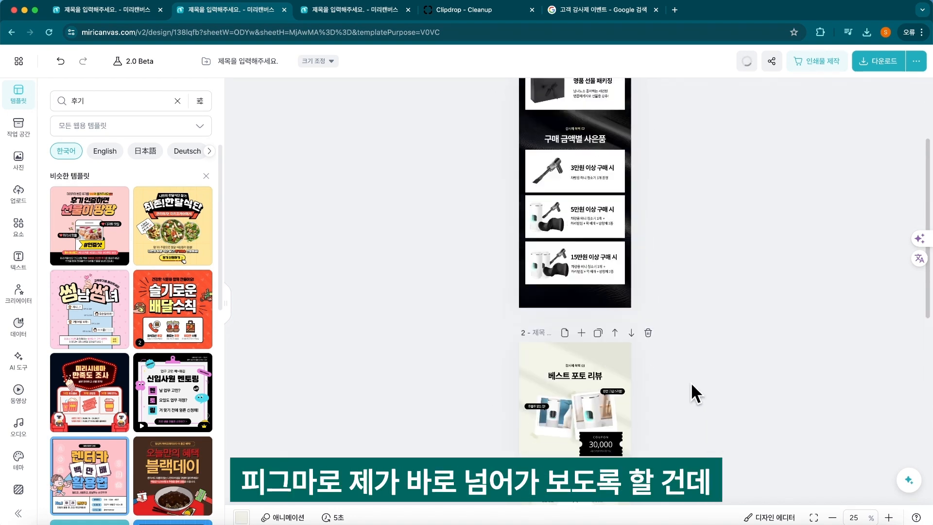
scroll(756, 261, "down", 2)
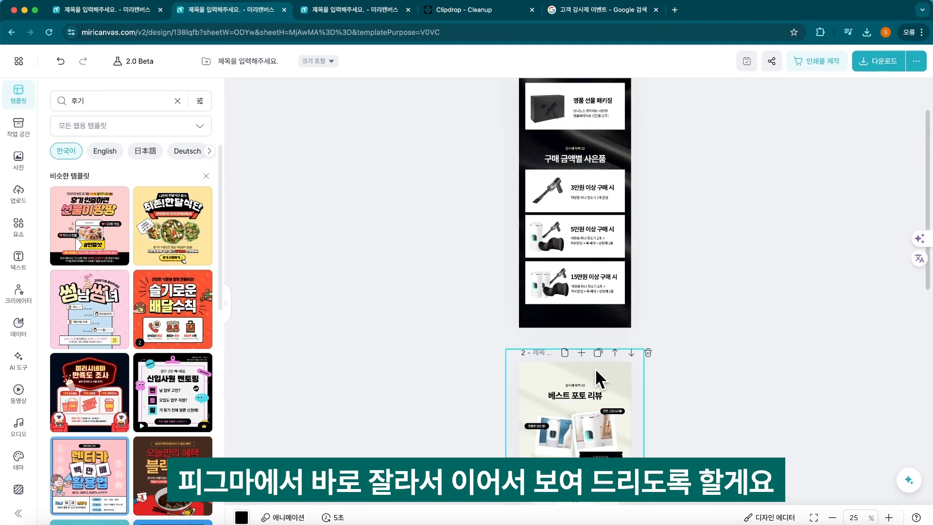
scroll(647, 264, "up", 2)
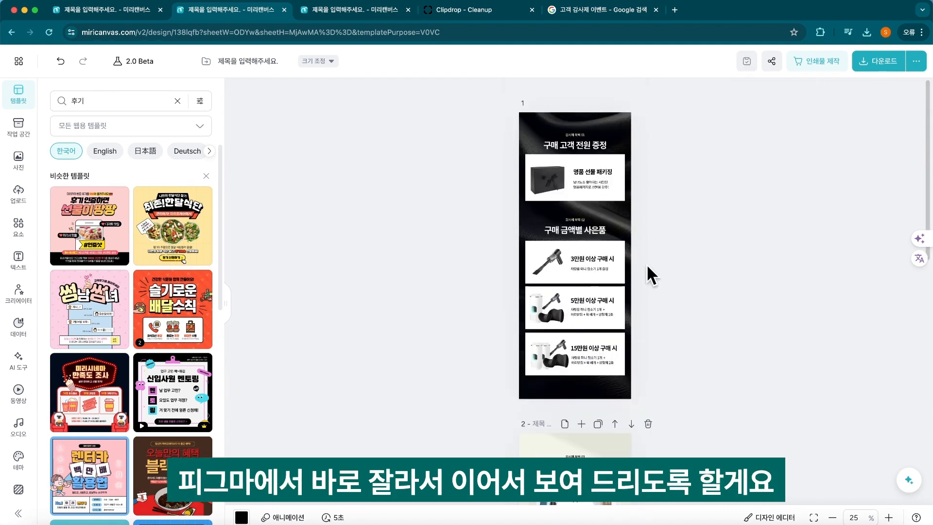
Step: Download pages 1 and 2 of the benefit and review design as high-resolution JPG (웹용) images
left_click(879, 63)
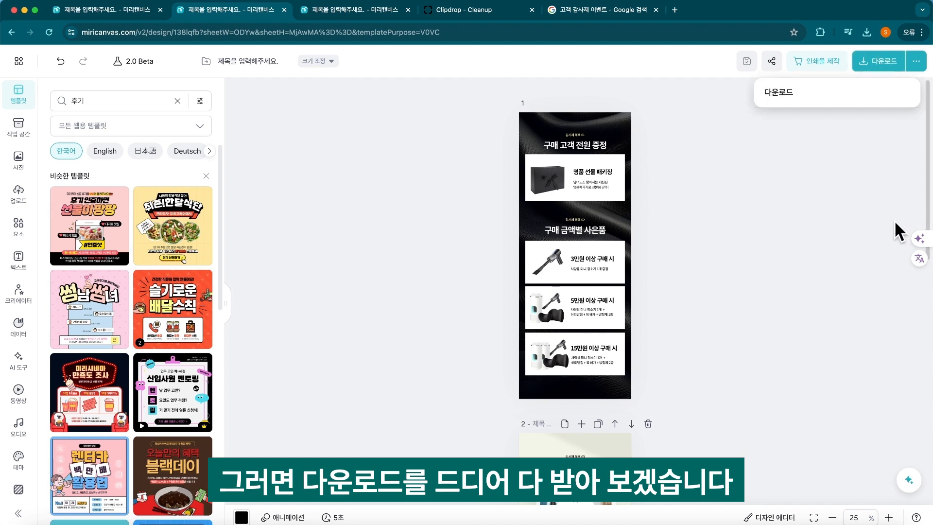
left_click(826, 187)
left_click(894, 242)
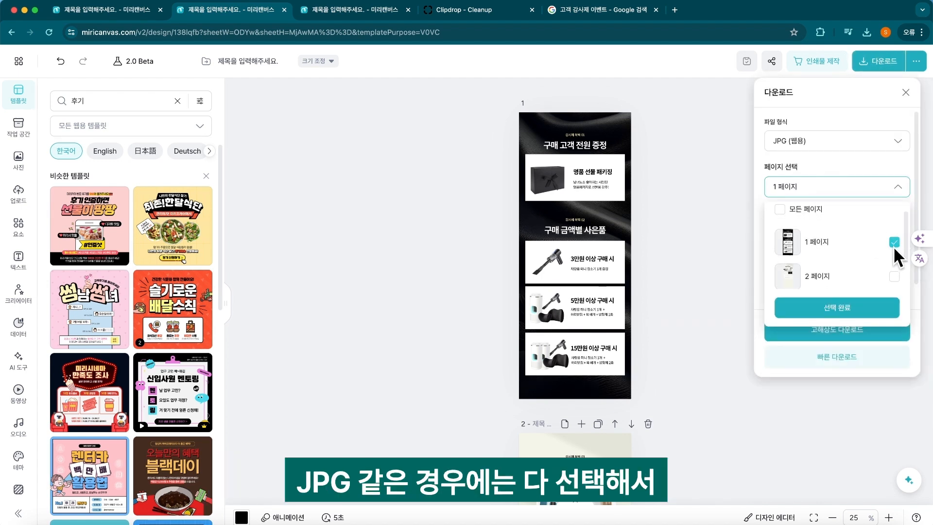
left_click(894, 277)
scroll(839, 286, "up", 1)
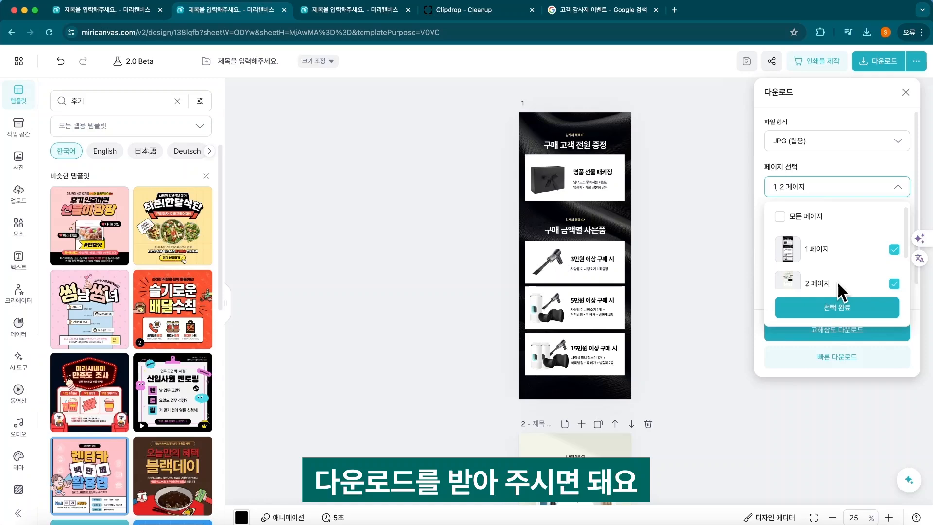
left_click(837, 307)
left_click(837, 329)
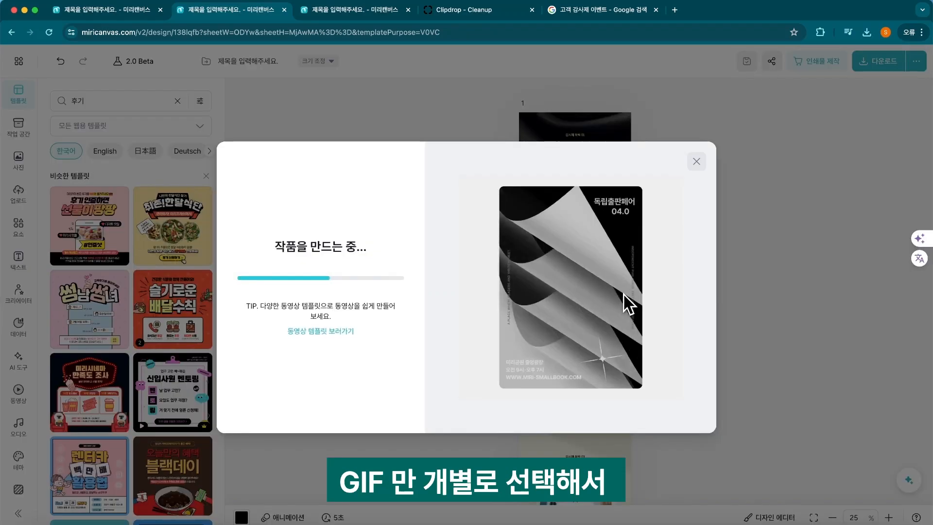
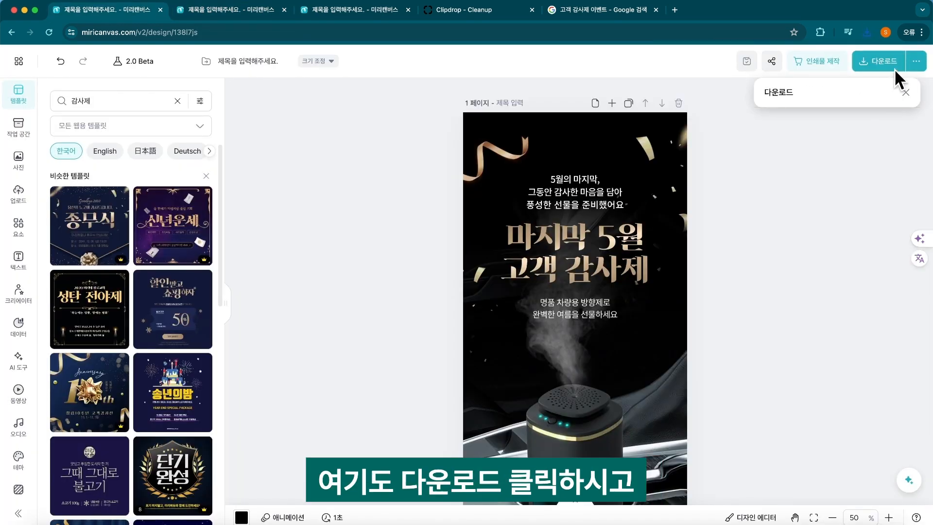
Step: Download the gold-lettered event cover in high resolution, with the file format set to JPG (웹용)
left_click(889, 60)
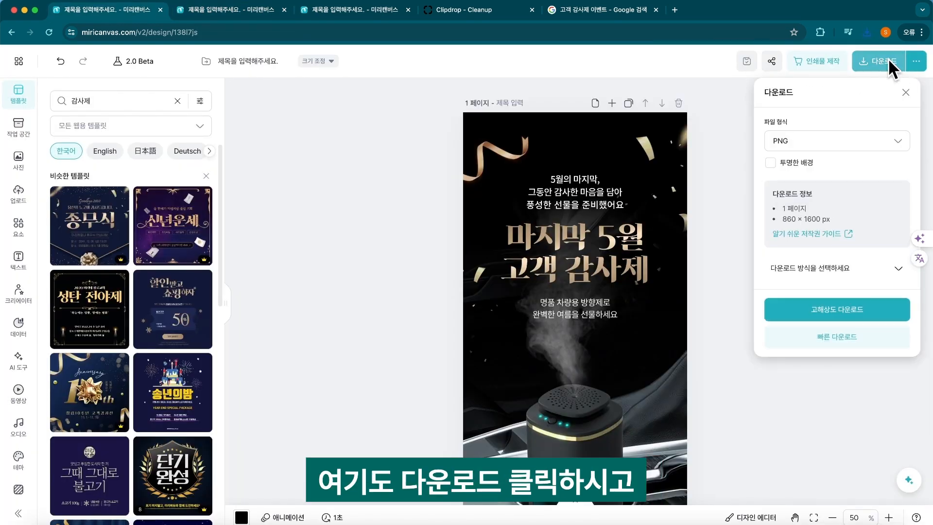
left_click(807, 140)
left_click(814, 194)
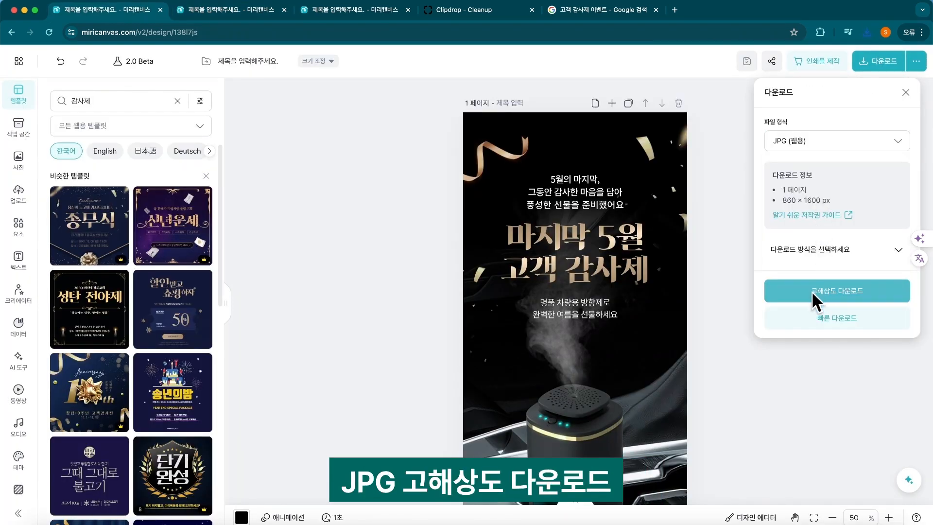
left_click(811, 290)
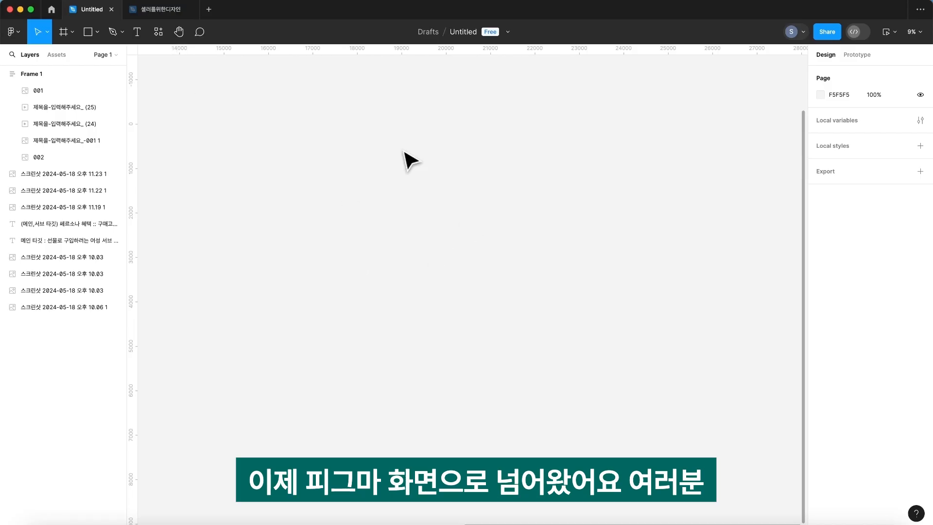
Step: Switch to Figma and import the downloaded event cover and the two product GIFs onto the empty canvas area
left_click(47, 524)
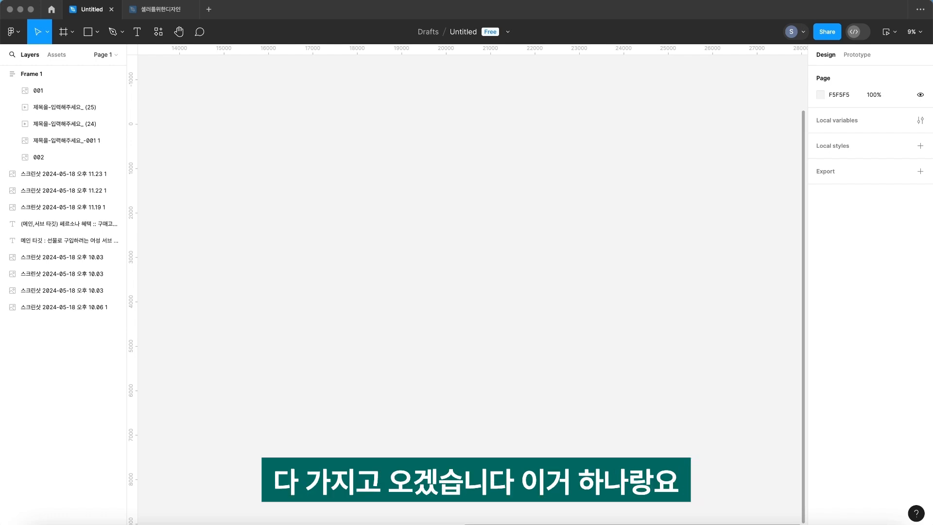
left_click_drag(530, 133, 491, 199)
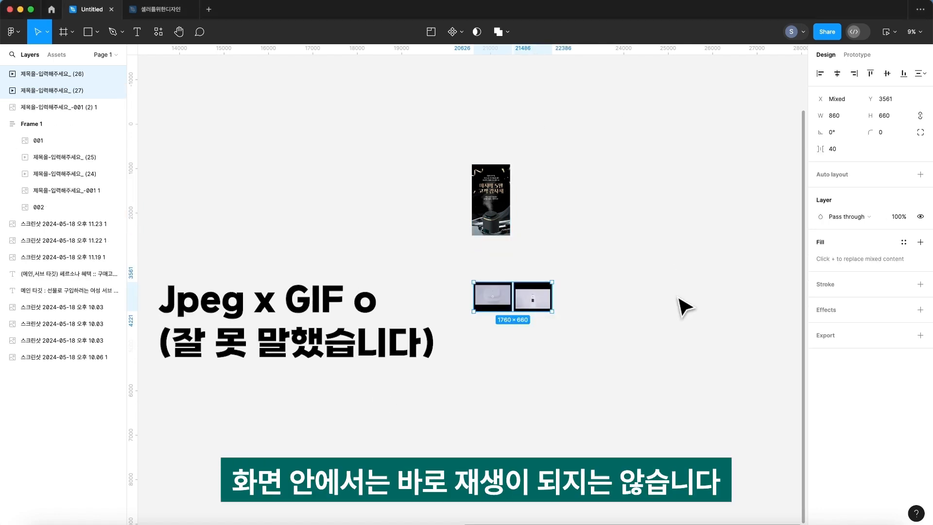
key("Escape")
Step: Place the GIF of the tall white product directly above the other GIF, so both form one gapless column
scroll(534, 307, "up", 5)
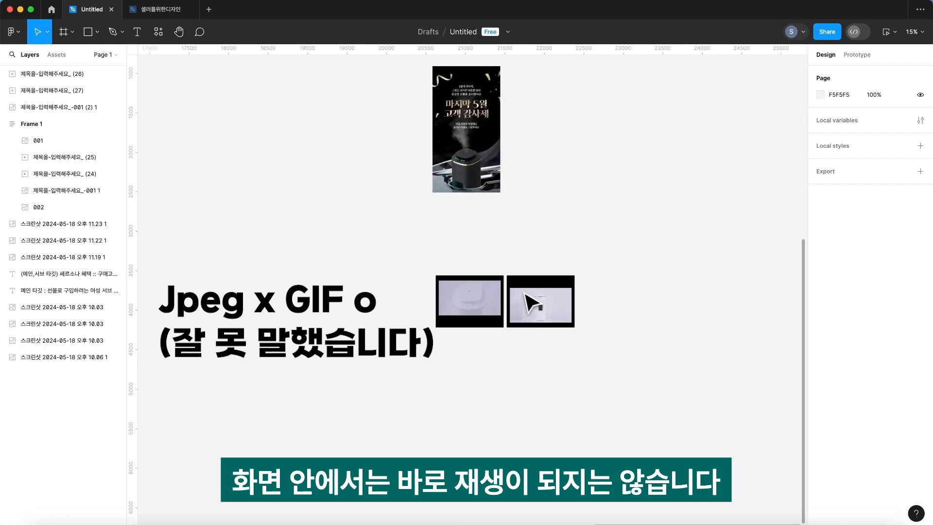
left_click(571, 323)
scroll(572, 328, "up", 3)
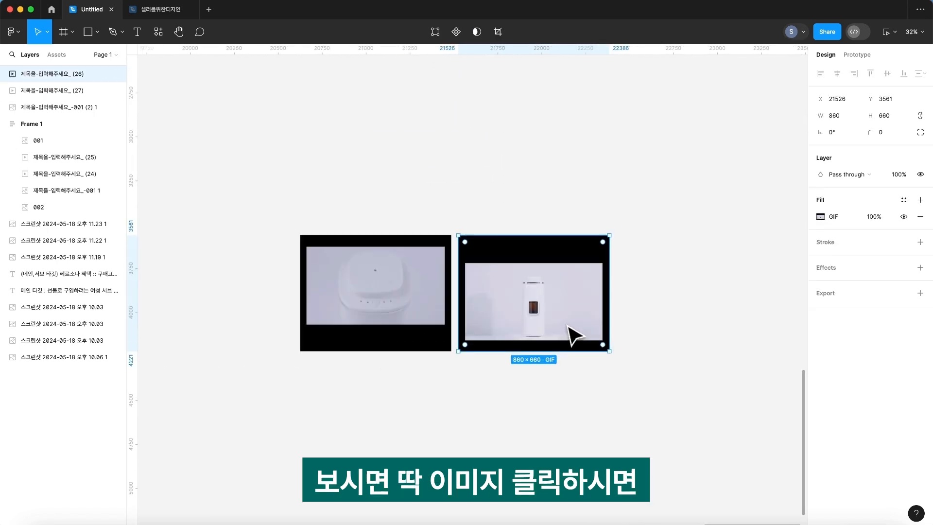
scroll(573, 336, "up", 1)
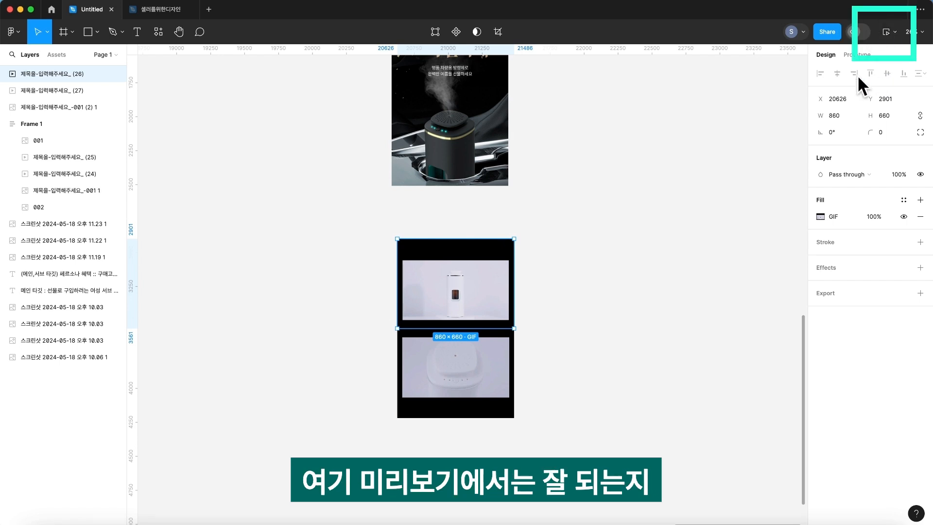
Step: Move both stacked GIFs together up against the lower edge of the event cover, aligned with its width
scroll(534, 340, "left", 2)
left_click(456, 374, "shift")
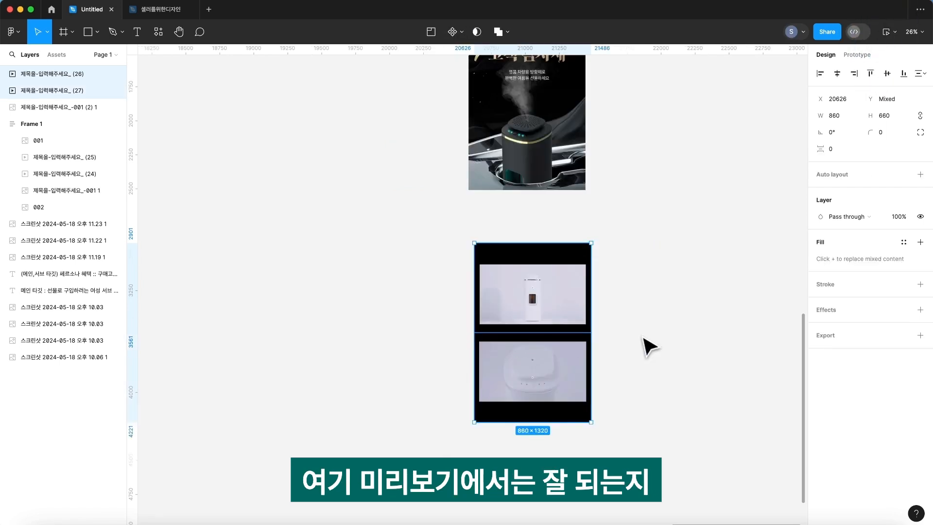
left_click_drag(565, 303, 558, 251)
scroll(619, 283, "up", 3)
left_click(619, 283)
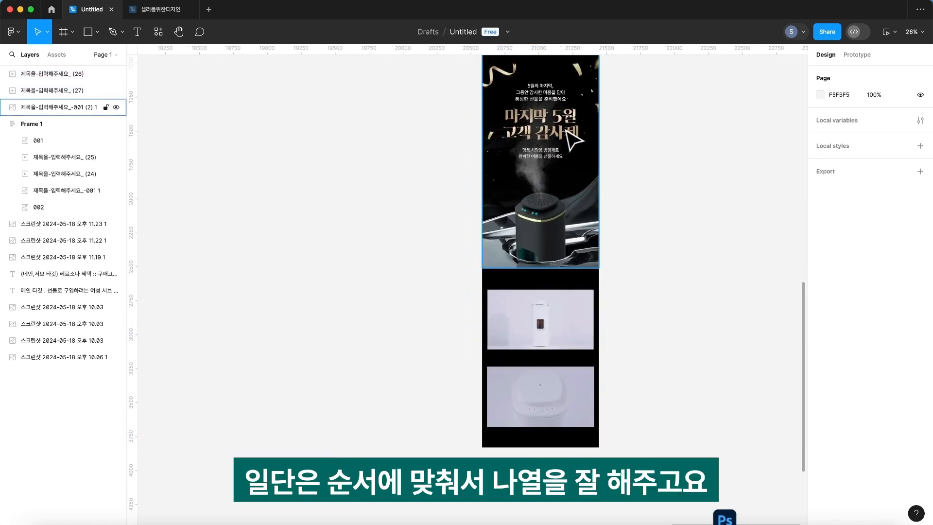
Step: Import images 001 and 002 and attach the dark benefit page below the GIFs, followed by the photo review page
scroll(540, 187, "down", 3)
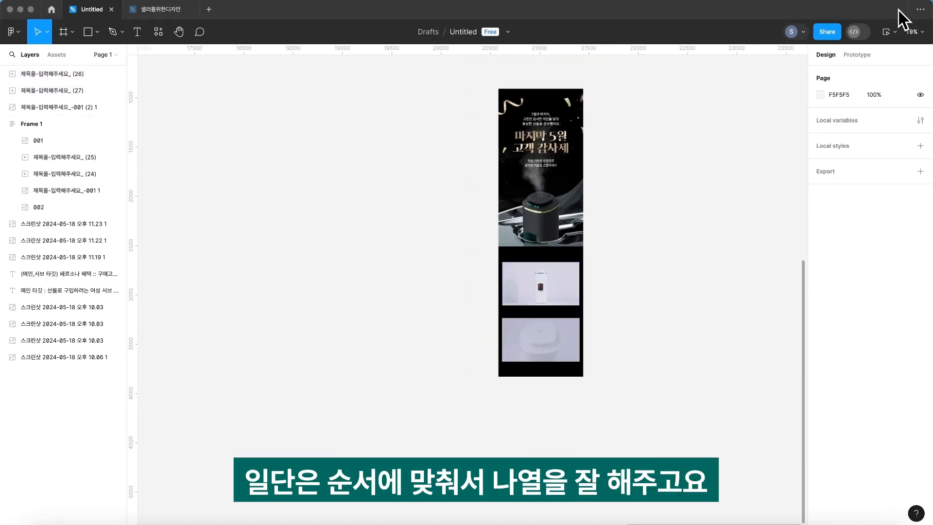
left_click_drag(278, 381, 343, 449)
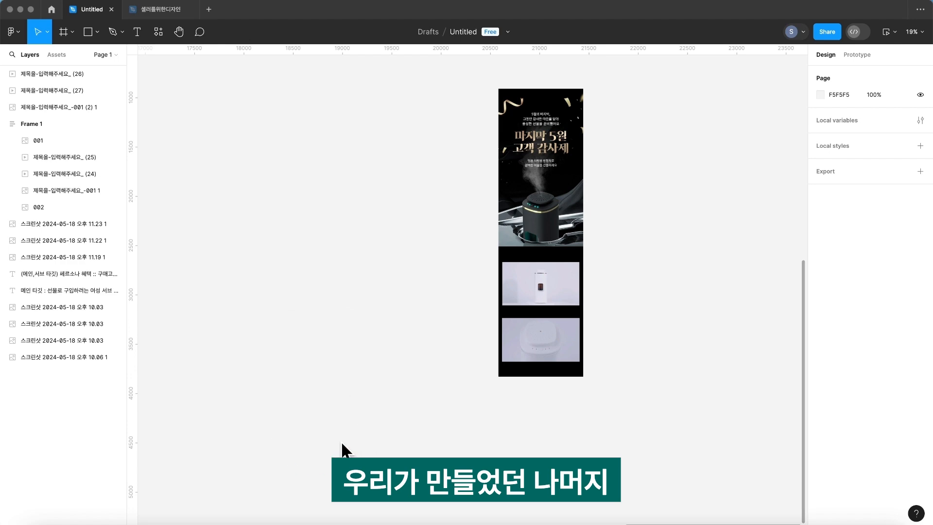
left_click_drag(334, 352, 570, 392)
scroll(337, 327, "down", 2)
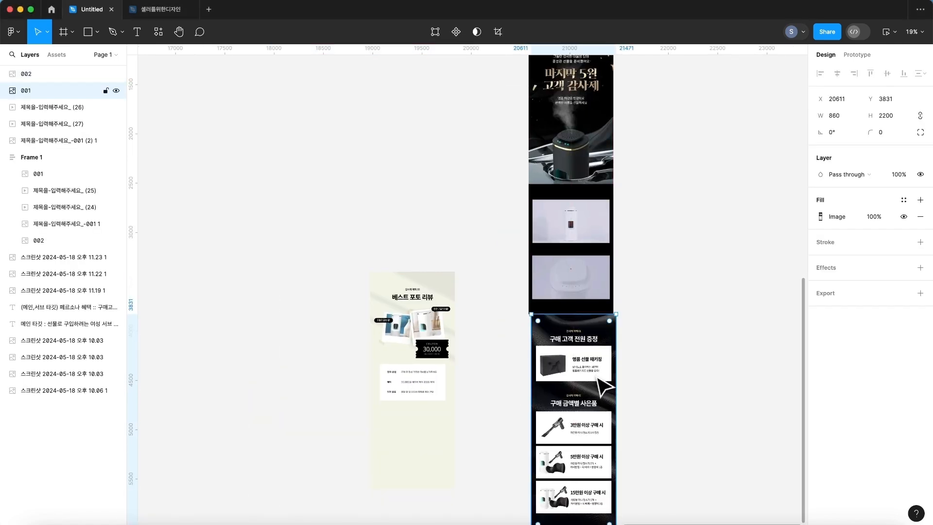
left_click_drag(396, 315, 538, 363)
left_click(651, 374)
Step: Crop the empty lower area off the photo review image, reducing its height to 1448
scroll(650, 374, "down", 3)
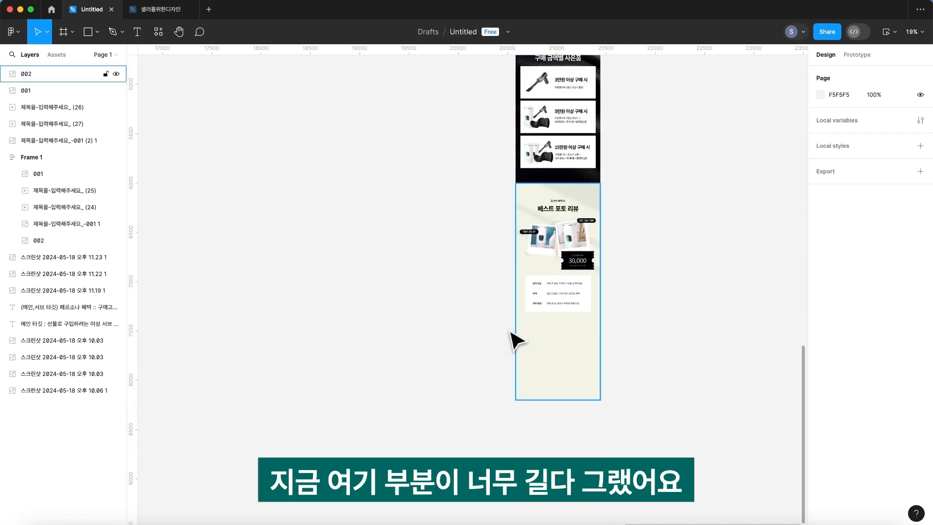
scroll(520, 335, "up", 3)
scroll(520, 335, "right", 2)
scroll(529, 331, "down", 2)
scroll(530, 330, "right", 1)
left_click(529, 329)
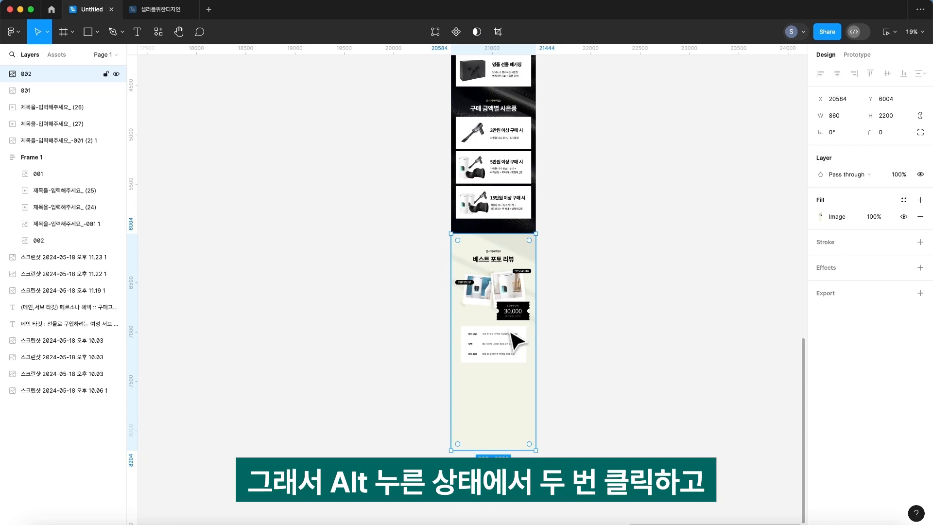
double_click(512, 339, "alt")
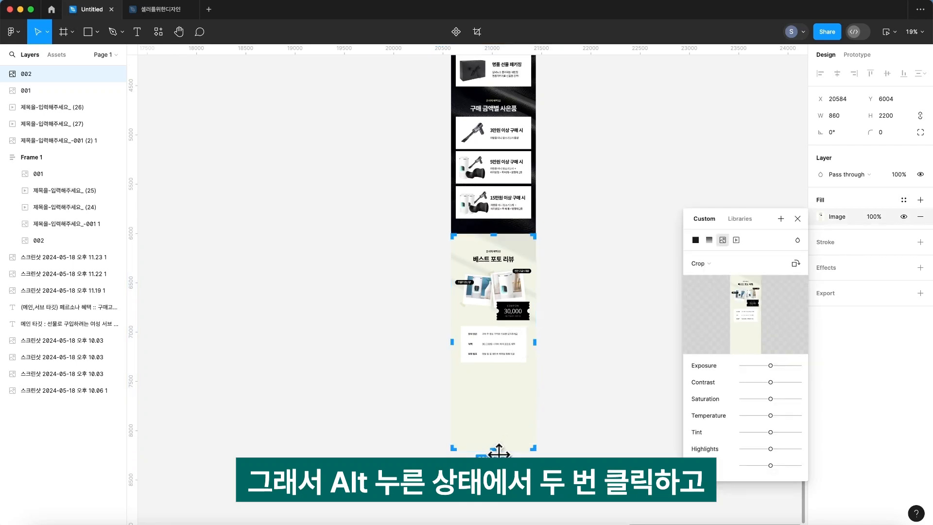
left_click_drag(488, 446, 487, 377)
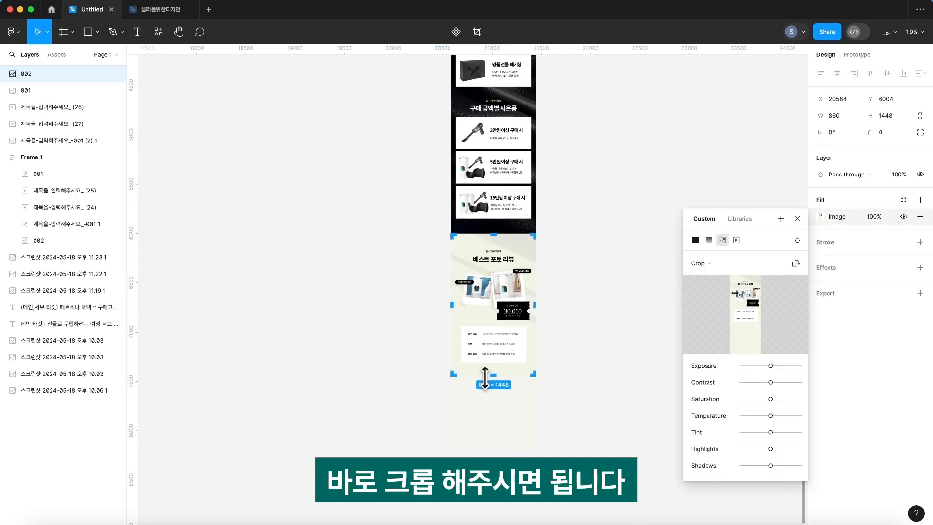
key("Return")
left_click(398, 412)
Step: Group all five stacked images of the event page and wrap the group in an auto layout frame
scroll(435, 375, "down", 3)
scroll(436, 375, "left", 2)
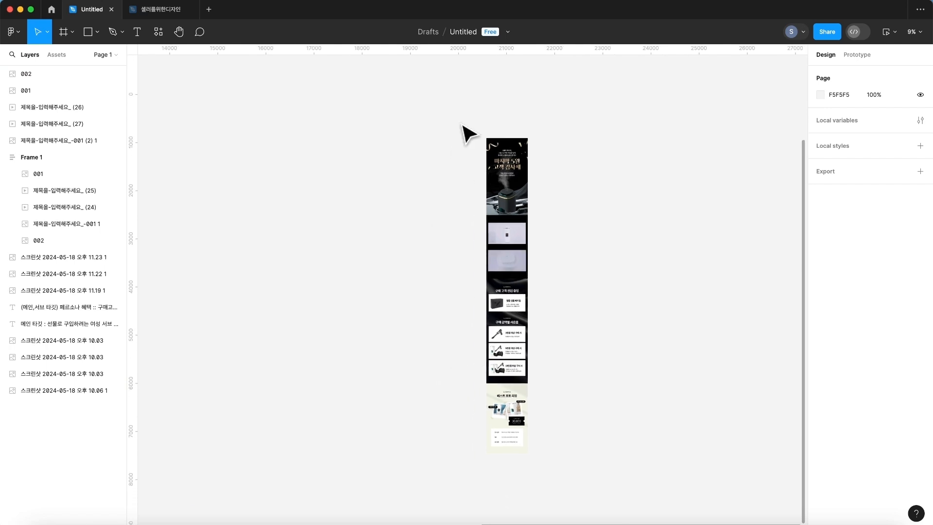
left_click_drag(460, 123, 488, 177)
left_click_drag(625, 442, 626, 443)
scroll(539, 203, "up", 2)
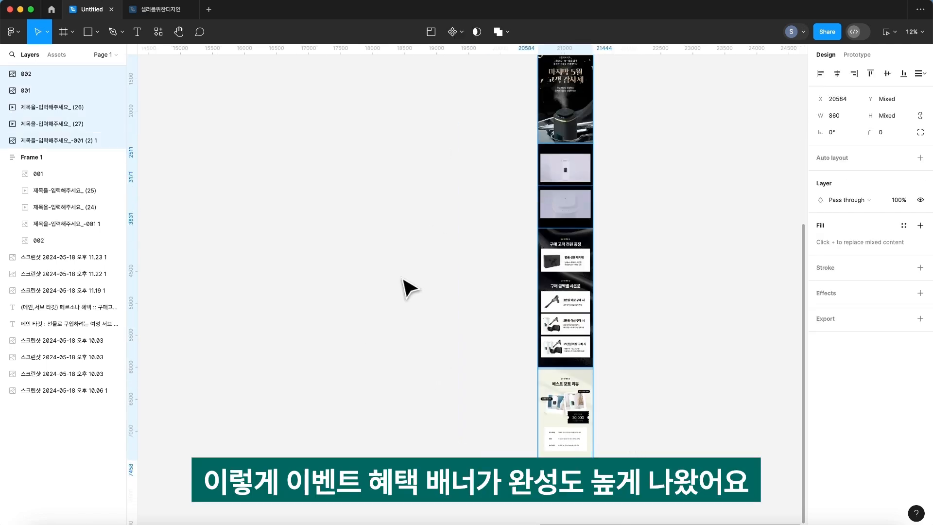
scroll(511, 250, "up", 1)
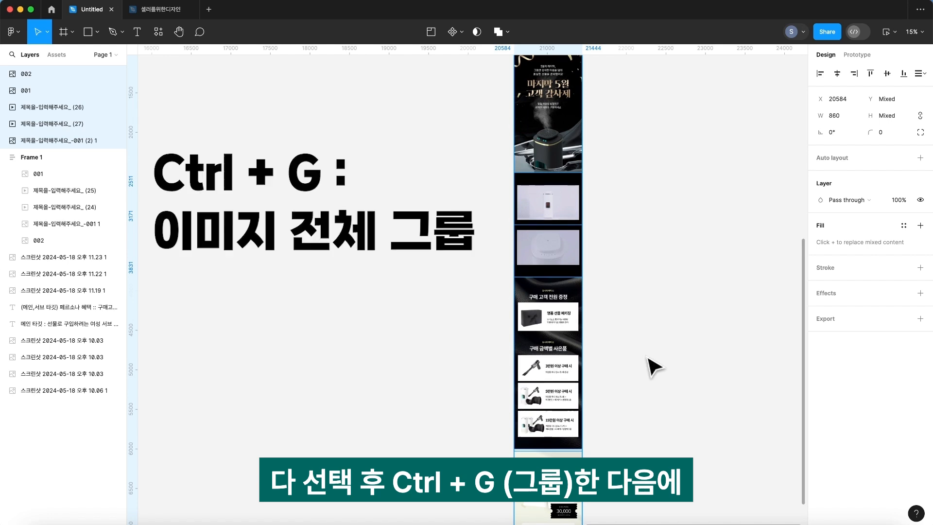
key("ctrl+g")
scroll(654, 367, "up", 2)
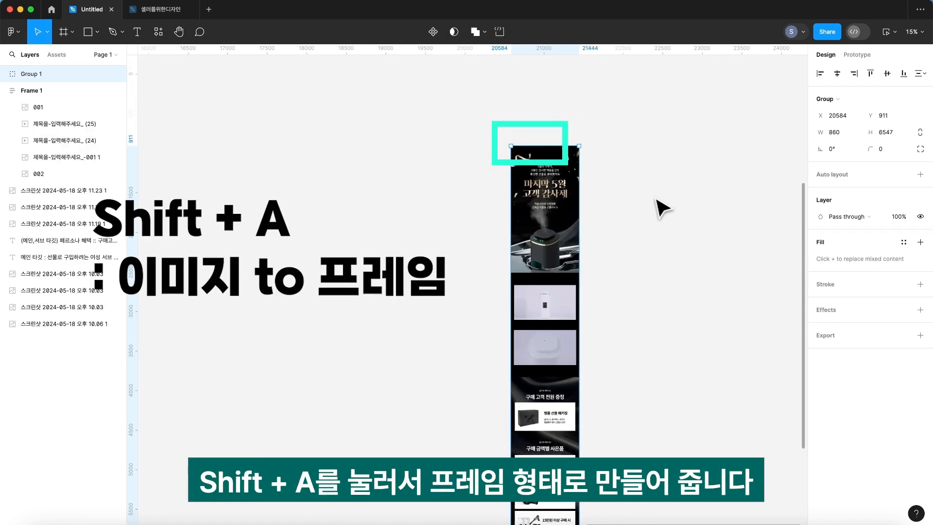
key("shift+a")
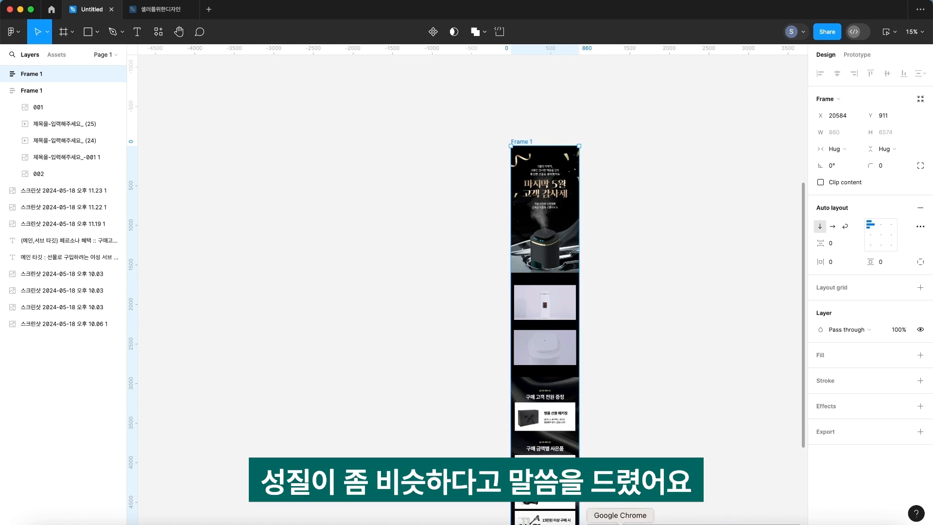
left_click(620, 522)
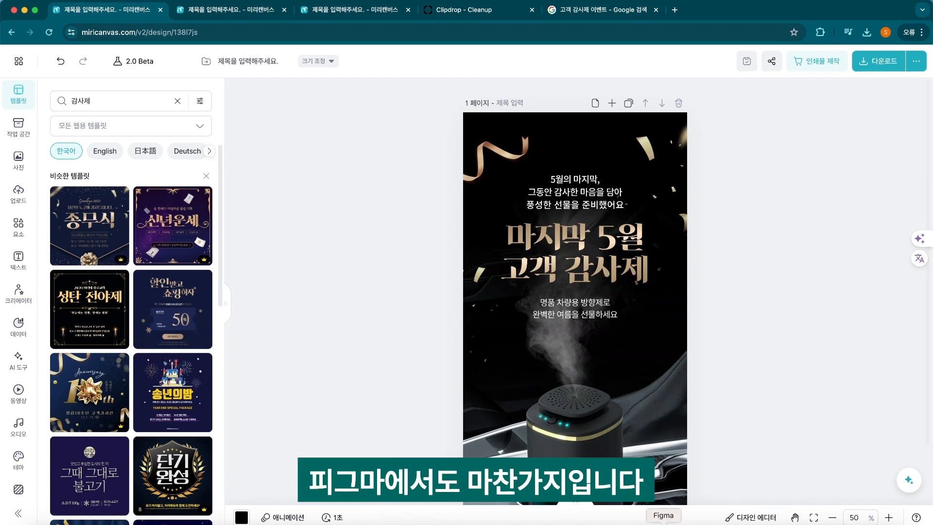
left_click(663, 522)
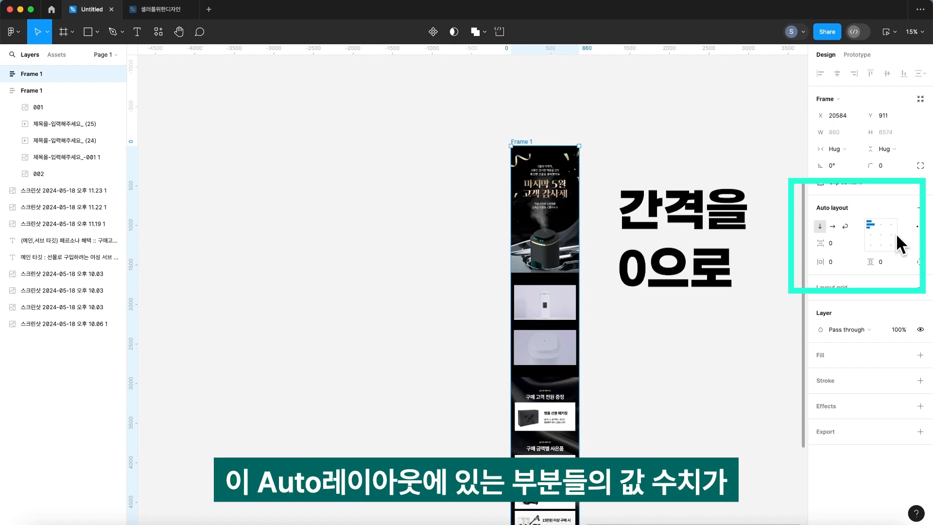
Step: Try a vertical gap of 50 in the frame's auto layout and inspect the spacing between the images
left_click(832, 244)
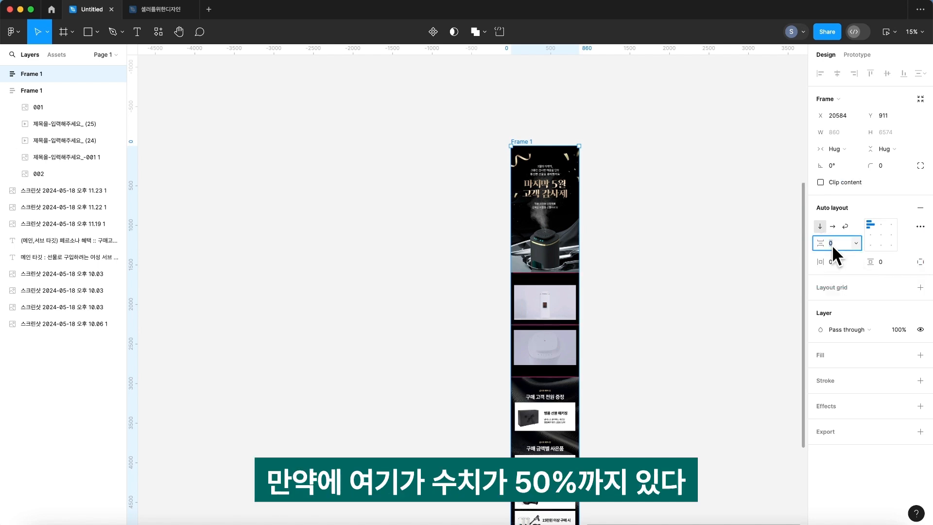
type("50")
key("Return")
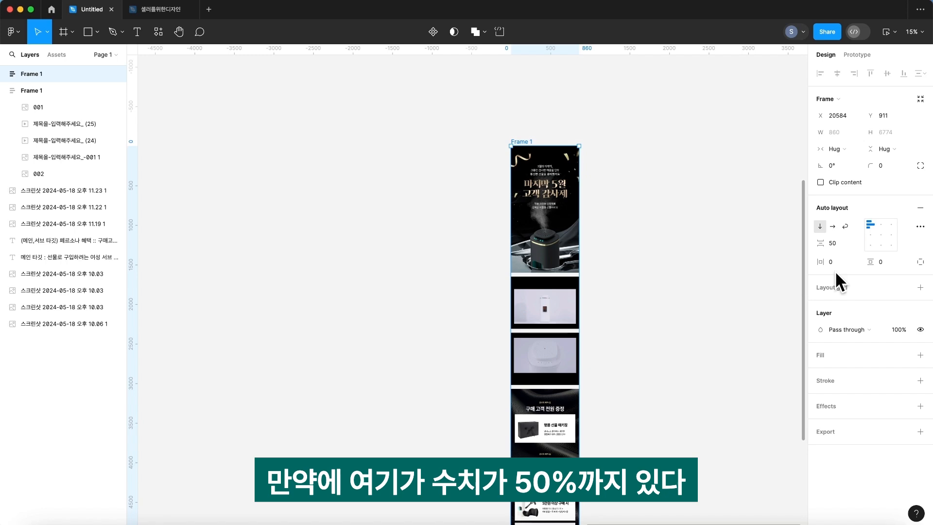
scroll(517, 304, "up", 5)
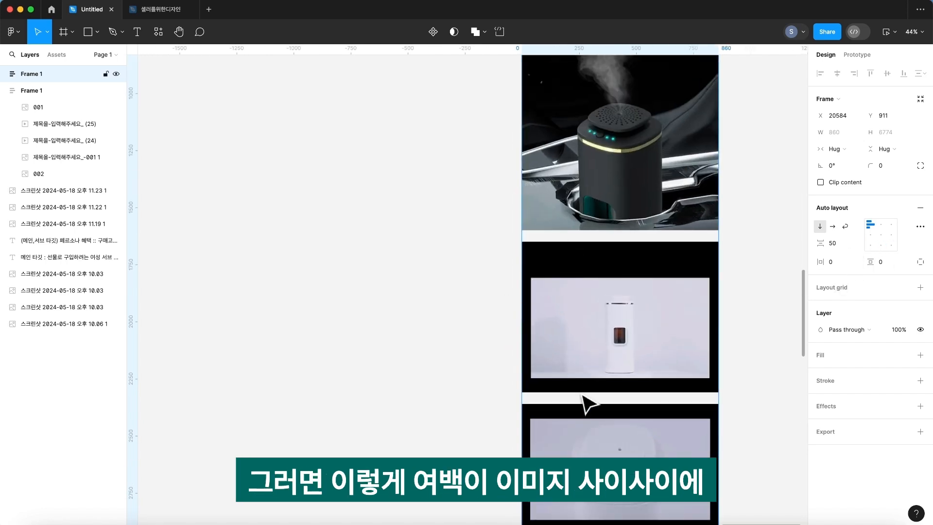
scroll(586, 410, "down", 4)
scroll(583, 418, "down", 3)
scroll(586, 435, "down", 5)
scroll(587, 433, "up", 5)
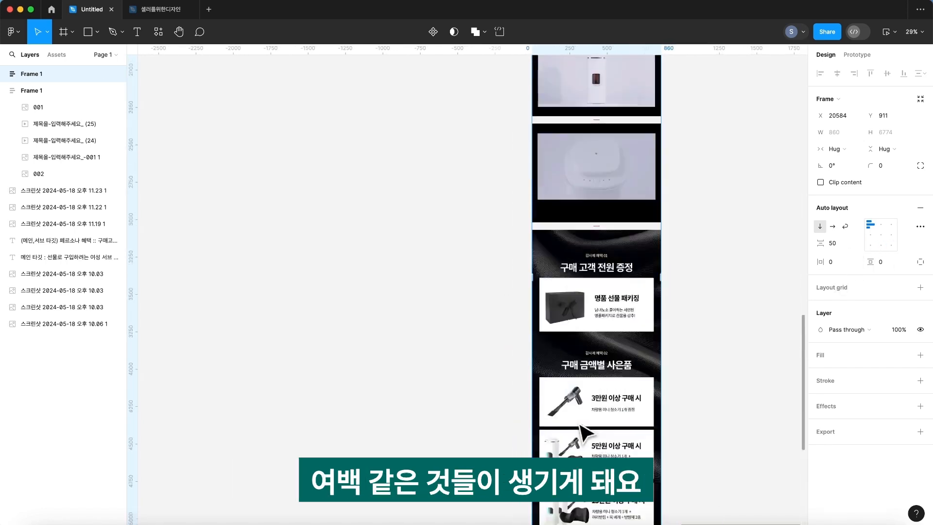
scroll(621, 403, "up", 10)
Step: Set the frame's vertical auto layout gap to 0 so the images join without spacing
left_click(833, 240)
type("0")
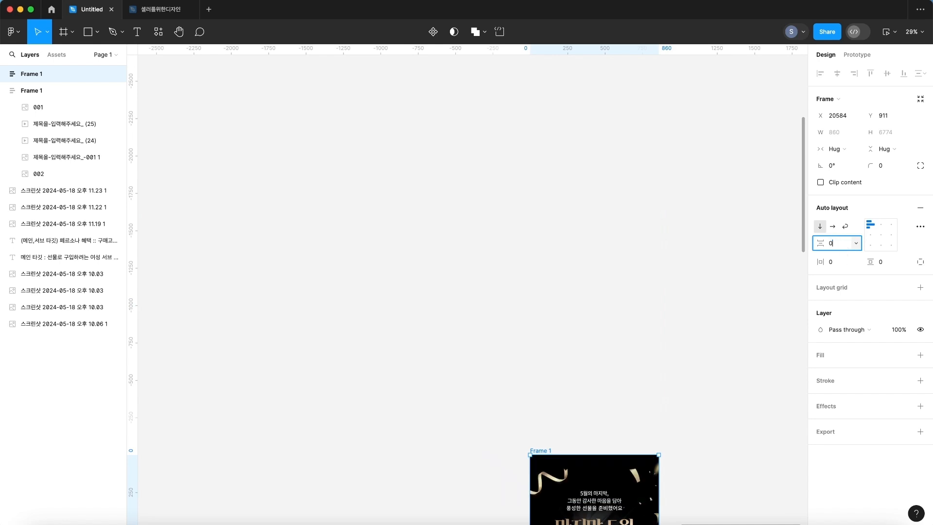
scroll(671, 377, "down", 5)
scroll(666, 370, "down", 5)
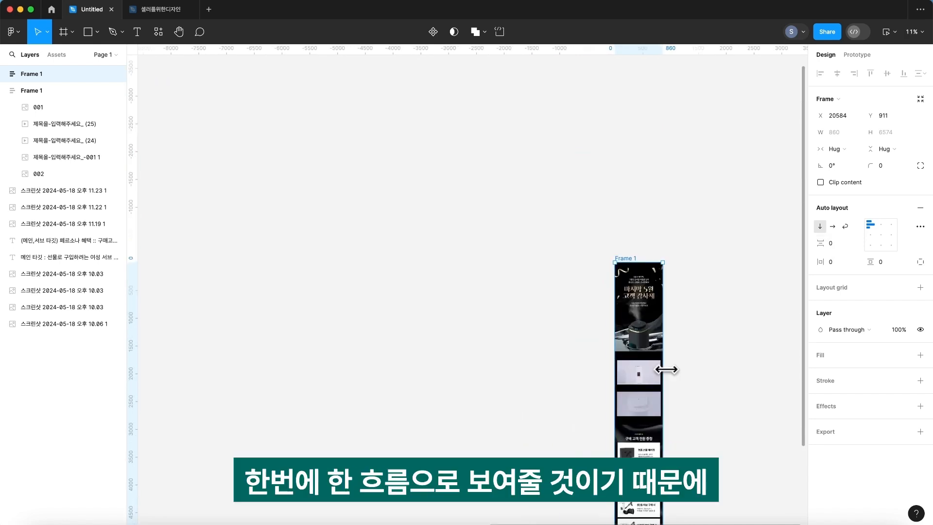
Step: Open the prototype preview of the event page frame and check the GIF playback and vertical flow of the upper sections
scroll(626, 374, "down", 4)
scroll(630, 375, "right", 5)
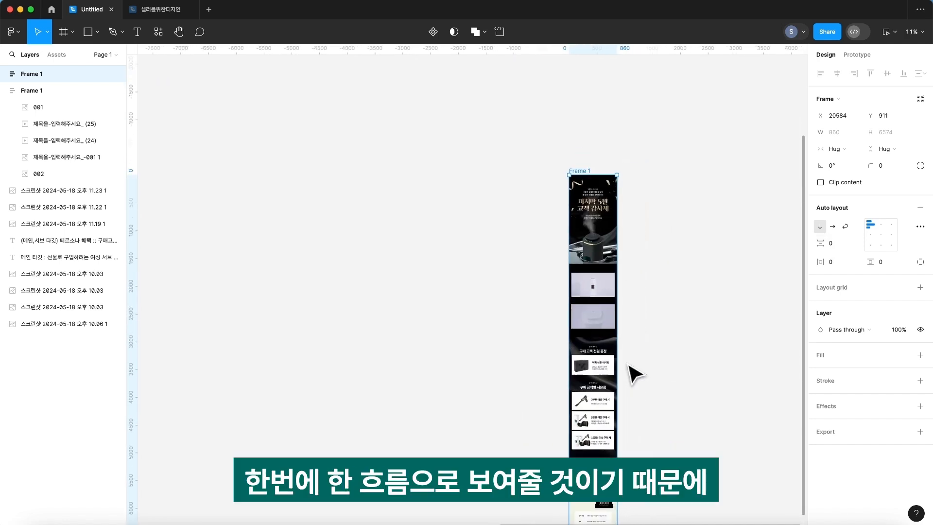
scroll(632, 374, "down", 3)
scroll(631, 375, "right", 1)
scroll(630, 375, "up", 2)
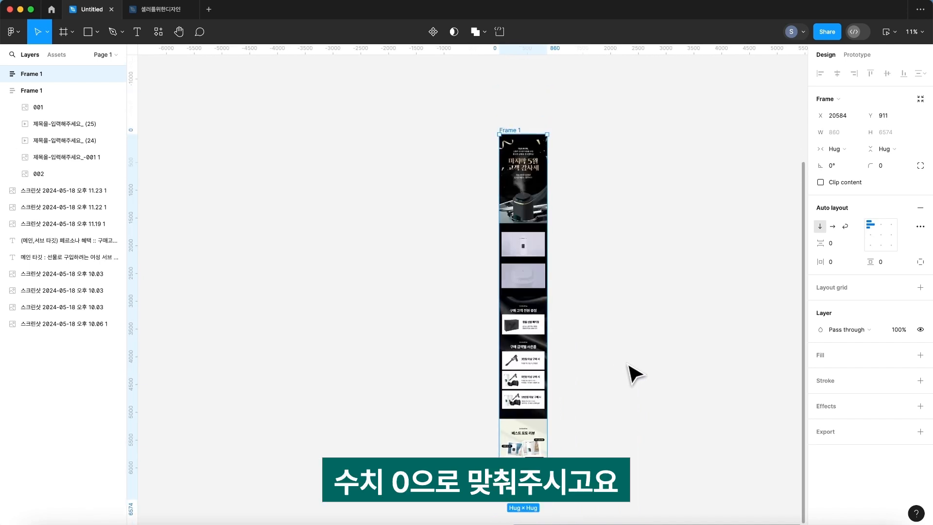
left_click(886, 34)
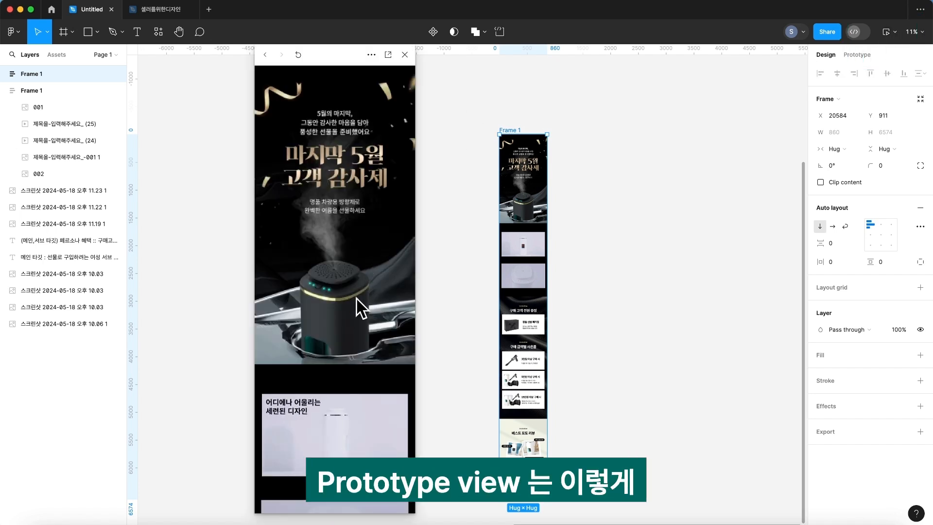
scroll(358, 308, "down", 3)
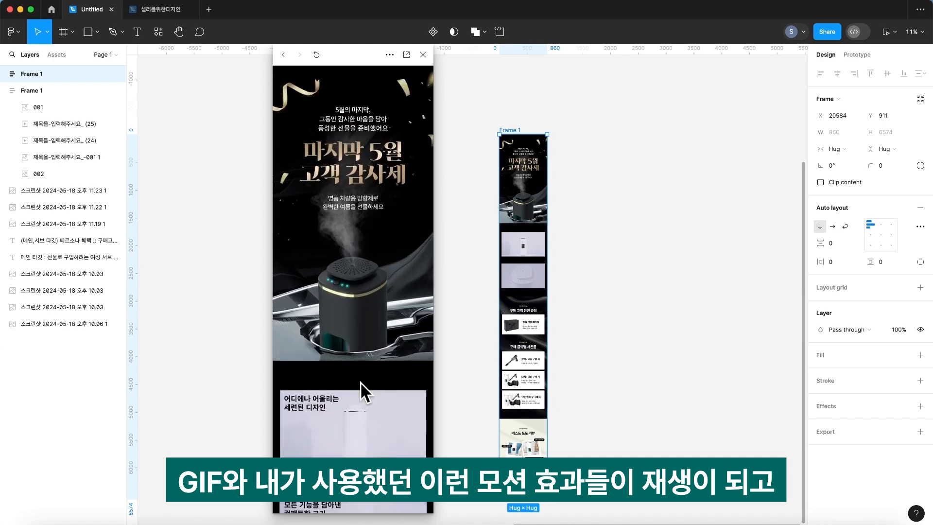
scroll(311, 420, "down", 4)
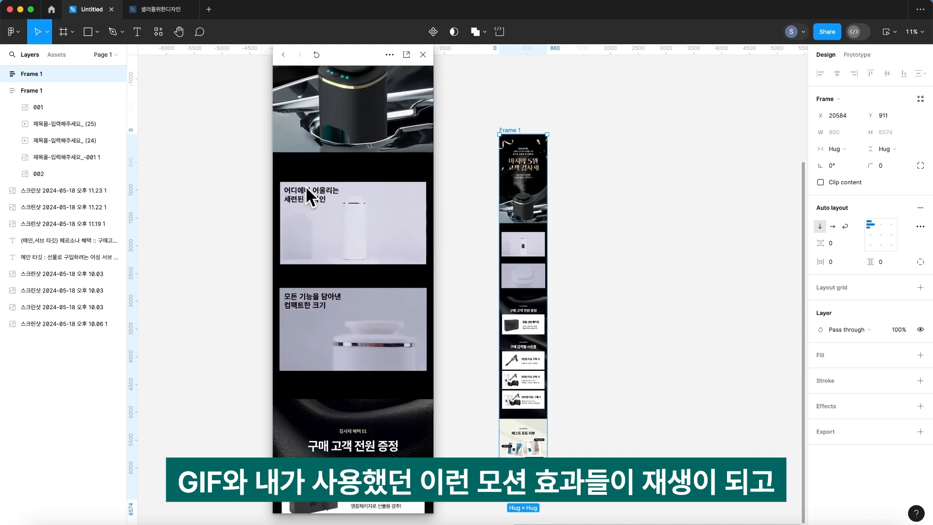
scroll(403, 413, "down", 7)
scroll(383, 409, "down", 8)
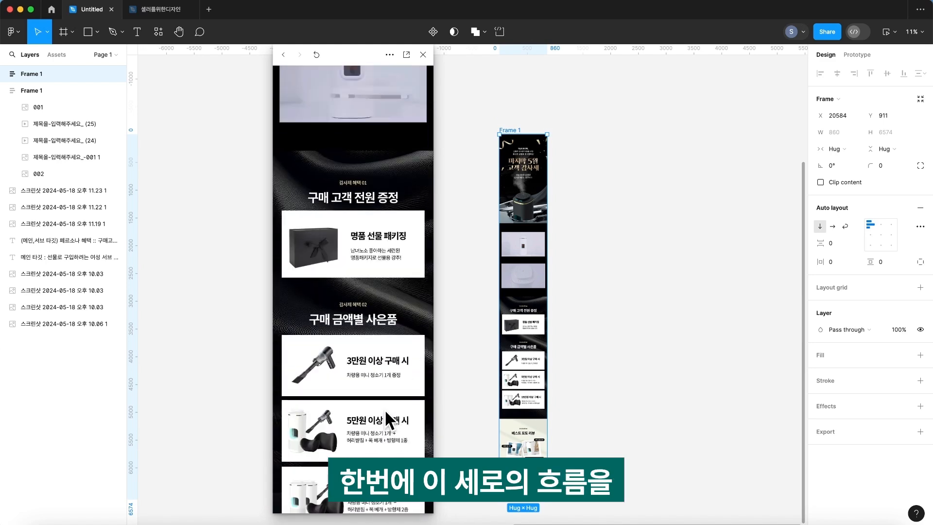
scroll(384, 409, "up", 20)
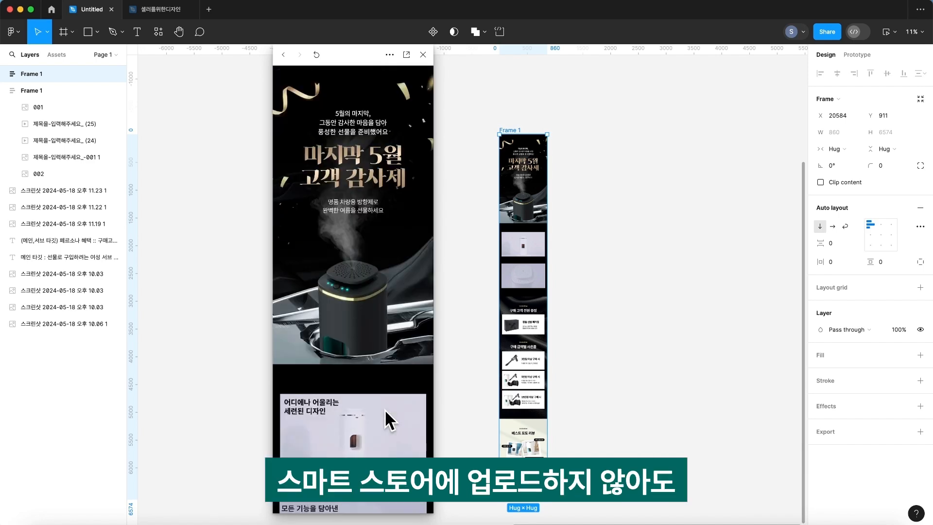
Step: Review the purchase gift and photo review sections in the prototype preview, return to the GIFs, and close the preview
scroll(384, 409, "down", 20)
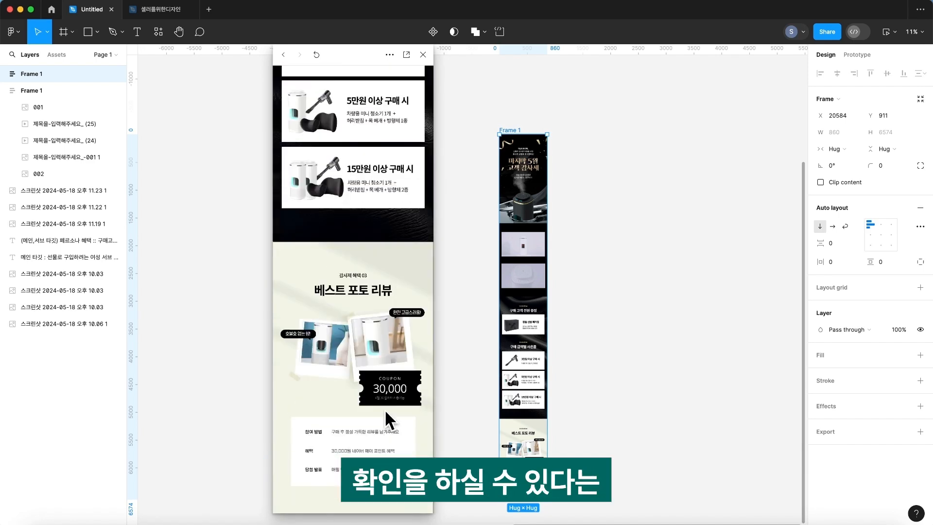
scroll(392, 391, "down", 1)
scroll(396, 391, "up", 1)
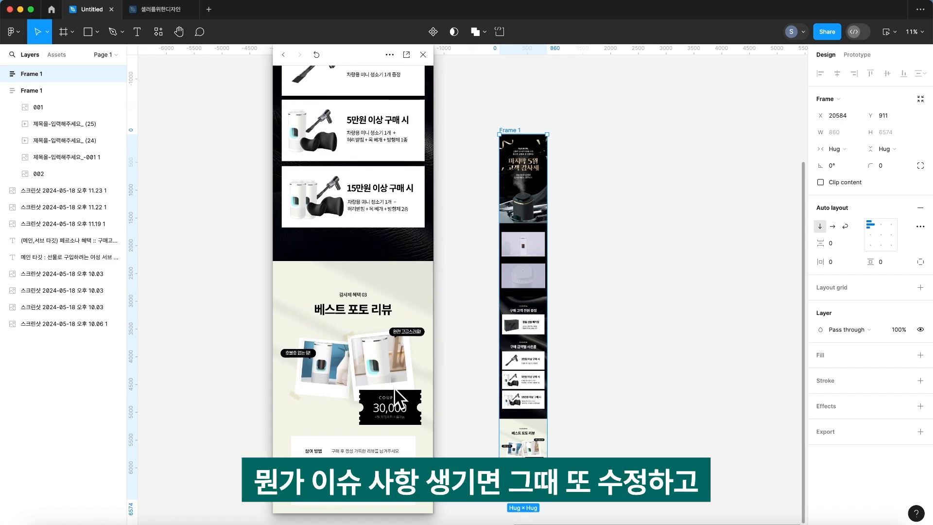
scroll(394, 388, "up", 10)
scroll(394, 388, "up", 5)
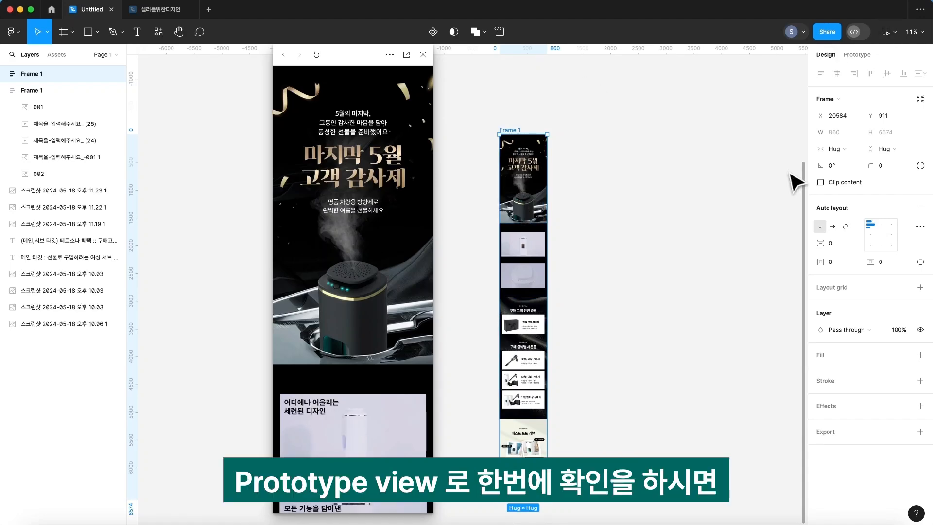
scroll(348, 410, "down", 7)
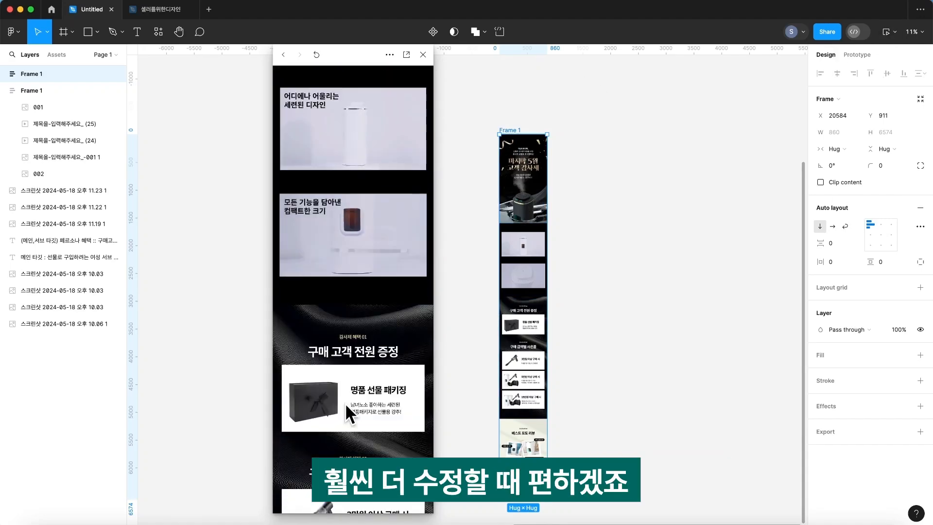
scroll(348, 403, "down", 1)
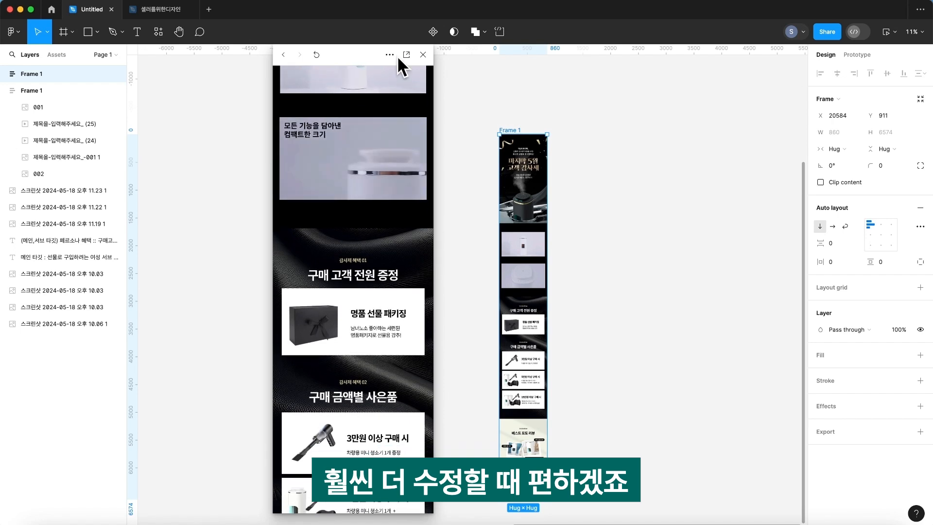
left_click(423, 54)
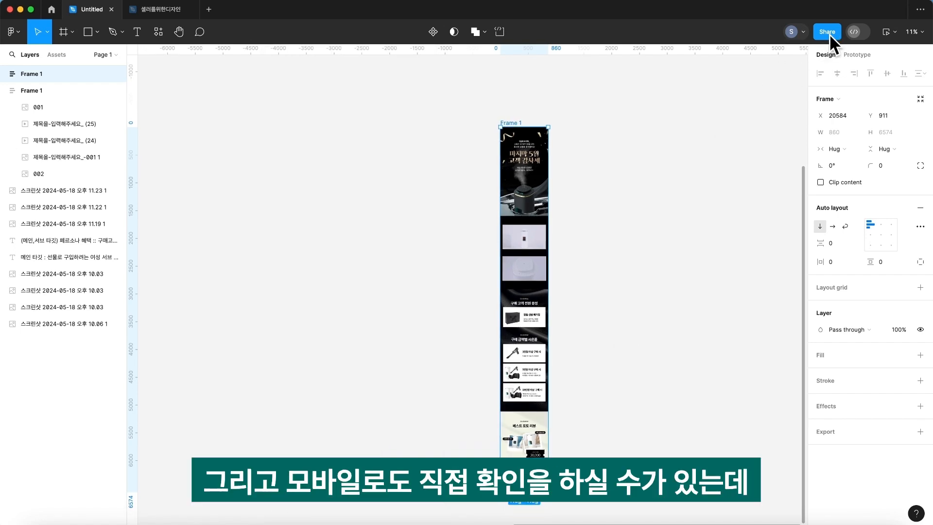
Step: Present the event page frame at full size and inspect the product GIFs and the title section
left_click(894, 34)
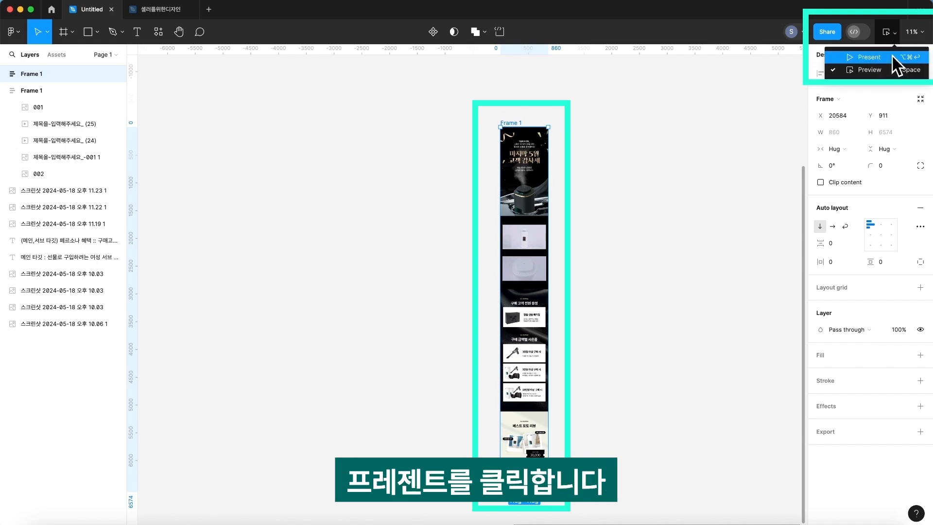
left_click(893, 57)
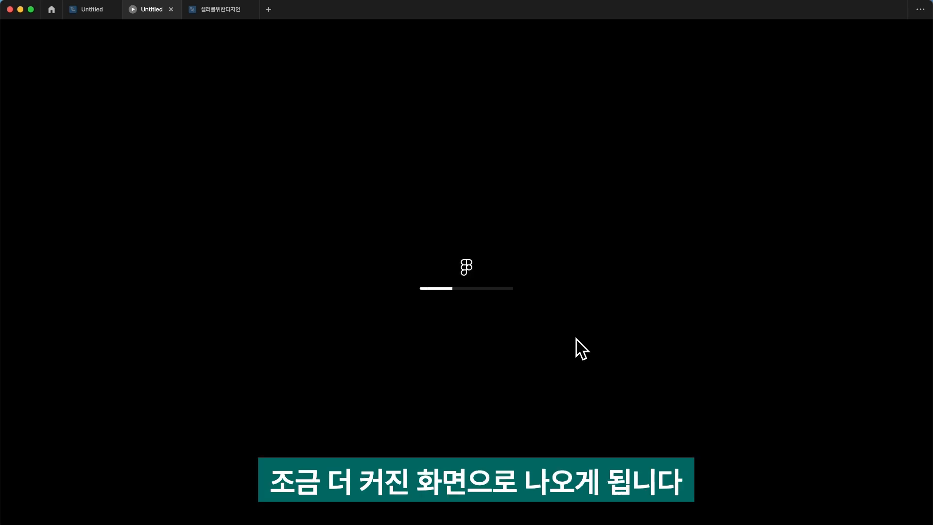
scroll(570, 167, "down", 20)
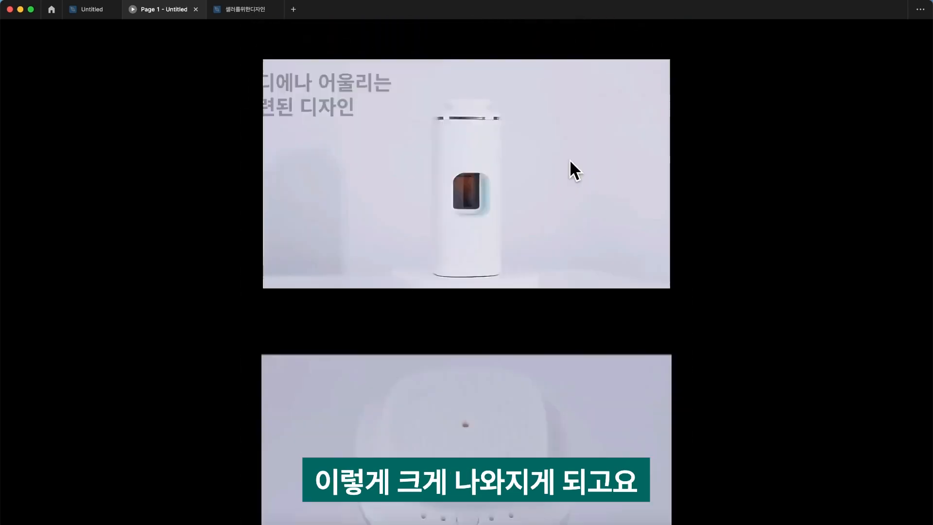
scroll(564, 317, "up", 8)
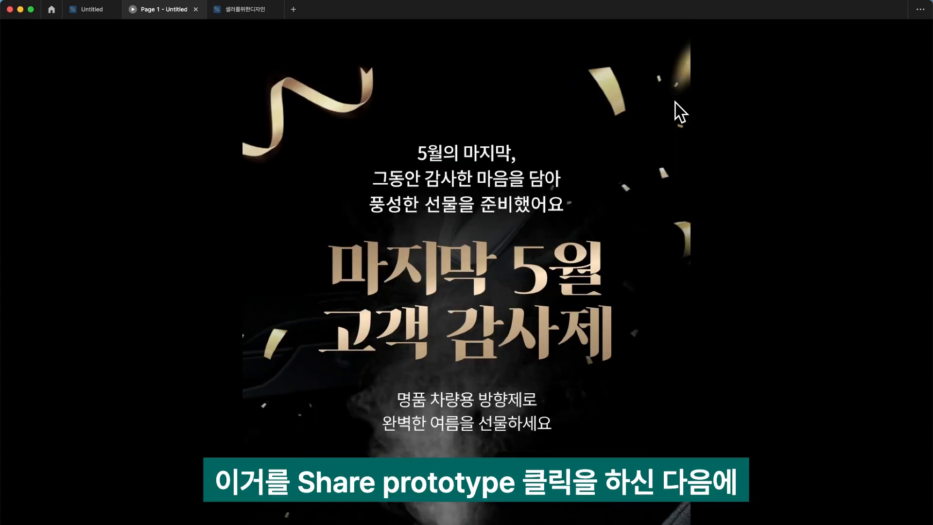
Step: Copy the prototype's share link for mobile viewing, close the presentation, and return to the event page design file
left_click(831, 32)
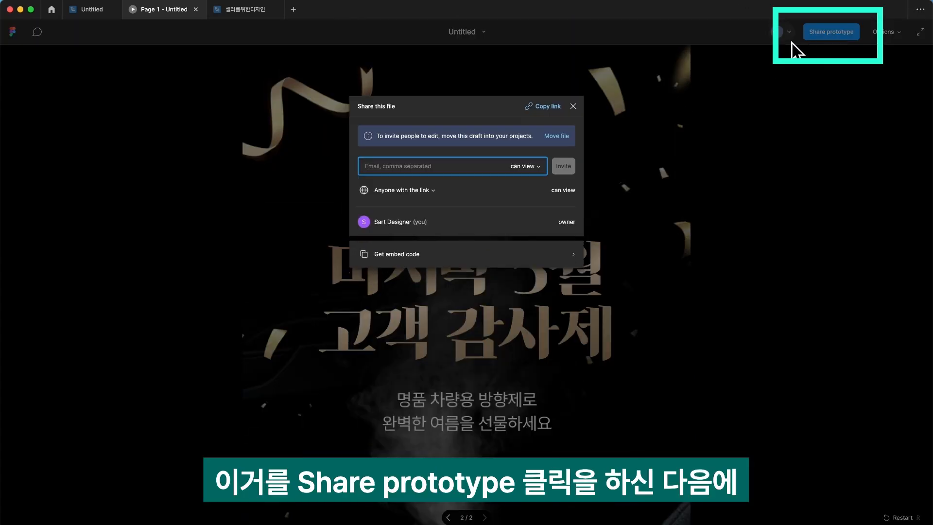
left_click(545, 106)
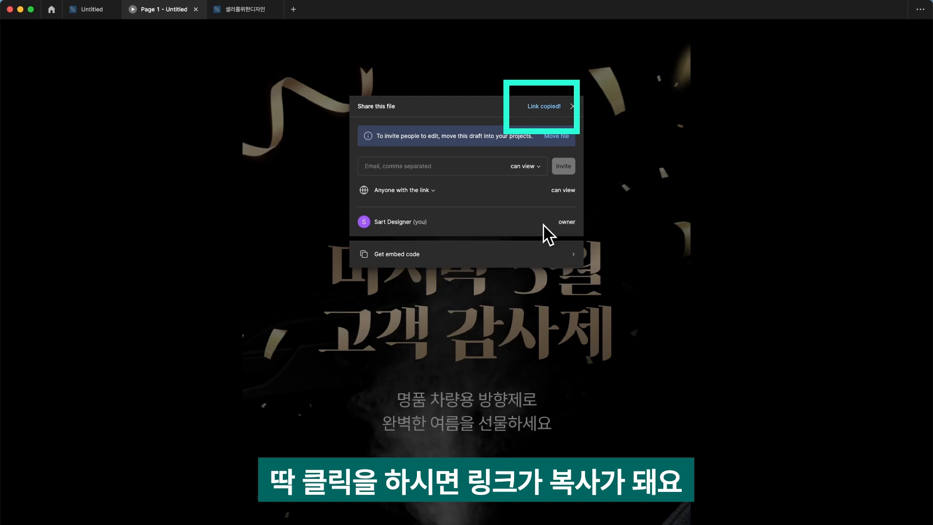
left_click(573, 106)
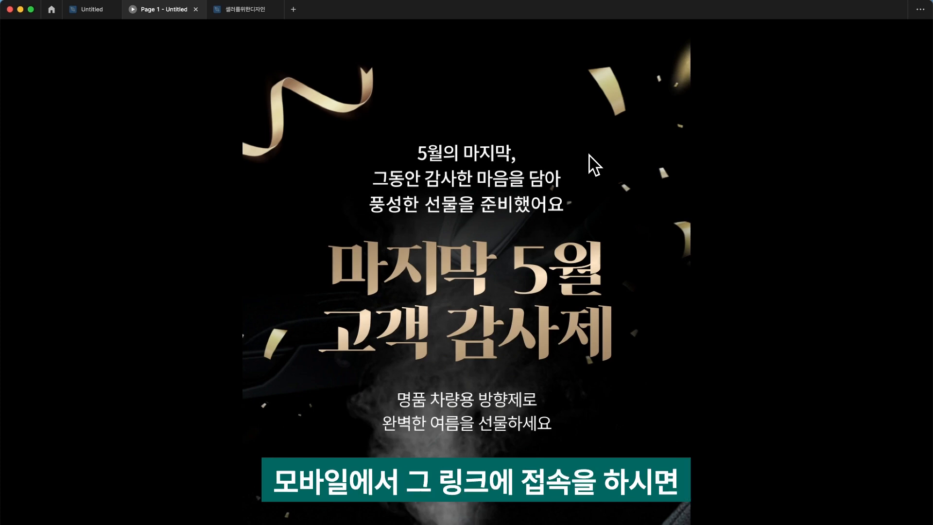
left_click(196, 10)
scroll(483, 325, "right", 5)
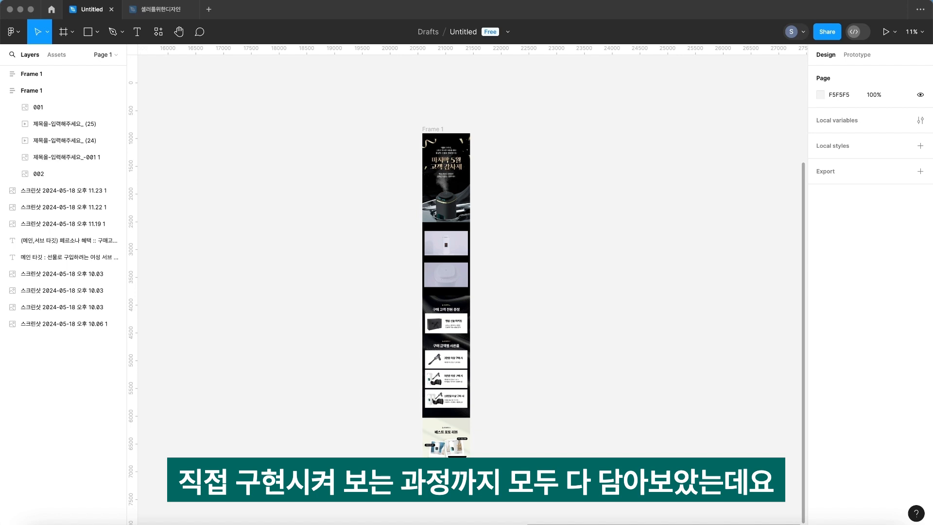
left_click(549, 359)
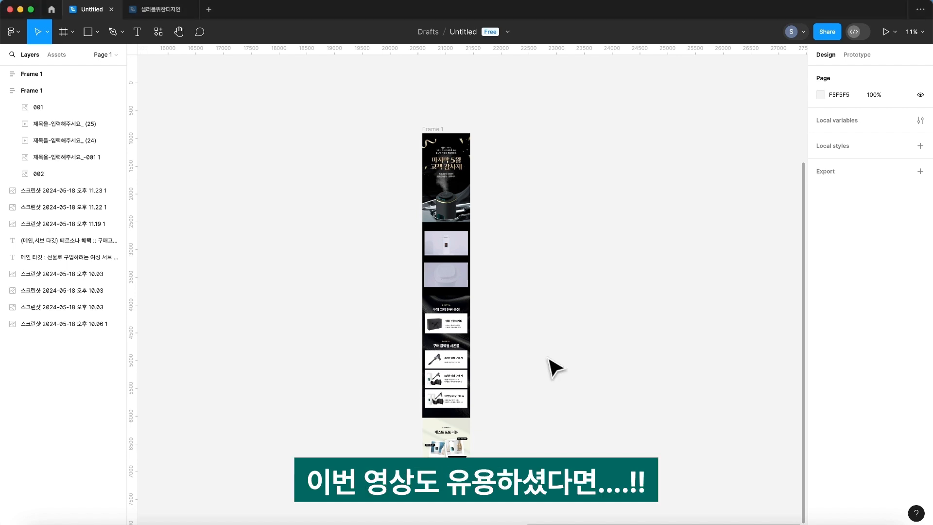